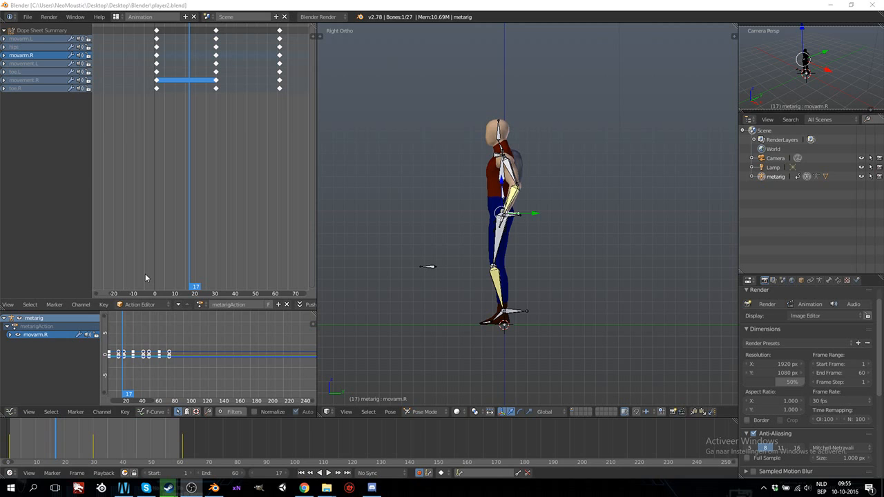
# - Look through the theme presets in the user preferences and reapply the Graph theme
pyautogui.moveTo(410, 245); pyautogui.dragTo(594, 252, button='middle')
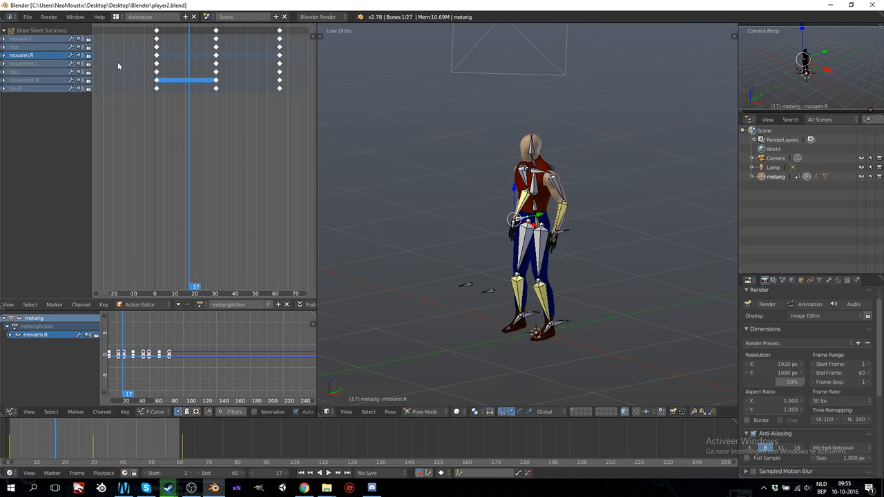
pyautogui.moveTo(375, 237); pyautogui.dragTo(497, 243, button='middle')
pyautogui.click(28, 17)
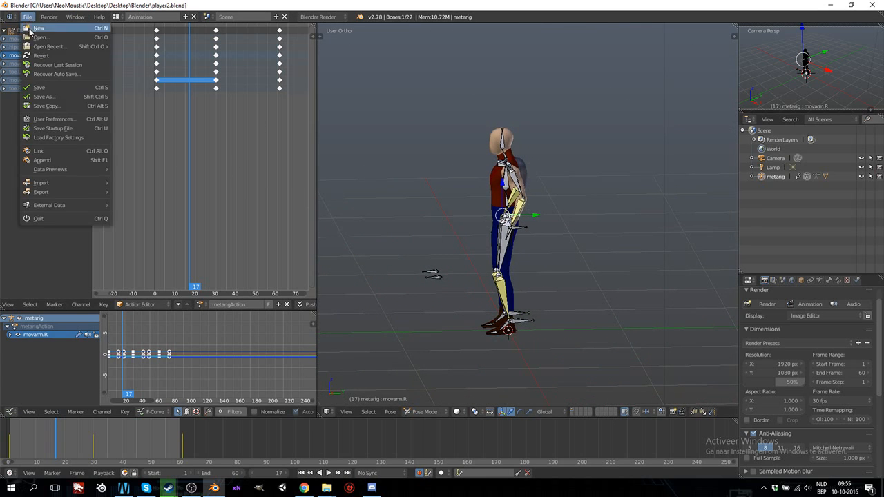
pyautogui.click(48, 119)
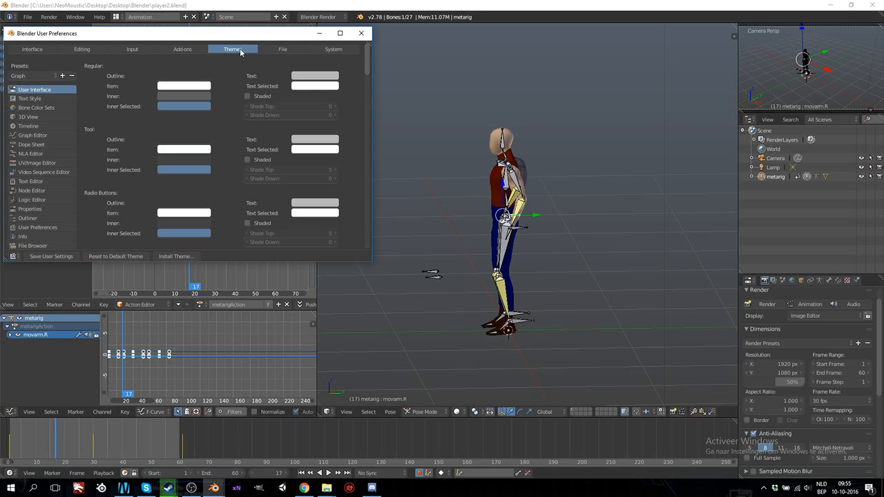
pyautogui.click(23, 77)
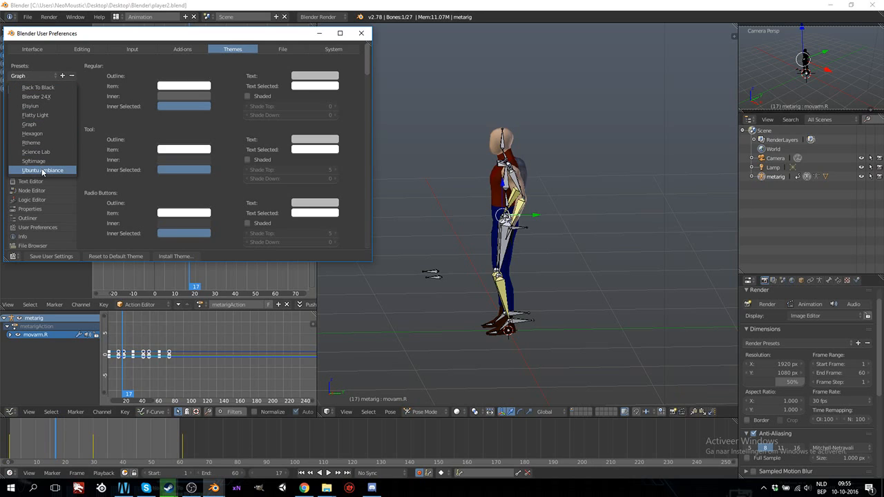
pyautogui.click(31, 133)
pyautogui.click(35, 75)
pyautogui.click(42, 121)
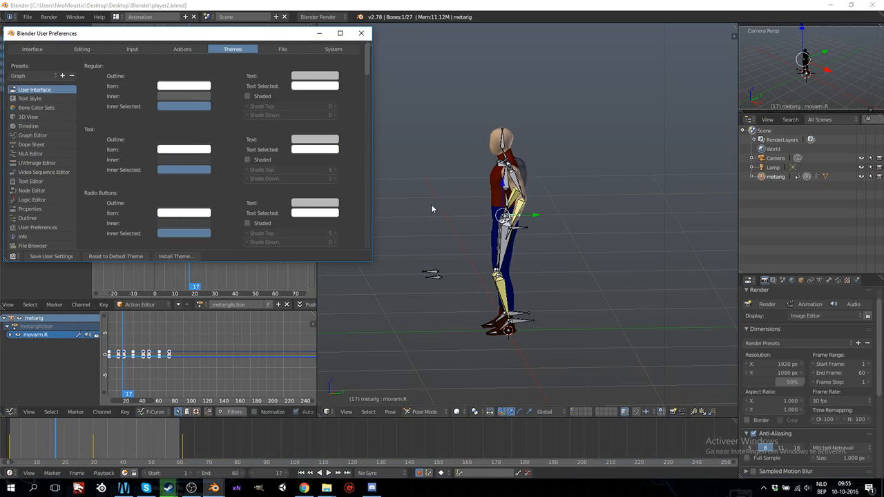
pyautogui.click(463, 208)
# - Examine the rigged character from its right side and from behind
pyautogui.moveTo(539, 268); pyautogui.dragTo(493, 270, button='middle')
pyautogui.press('KP_3')
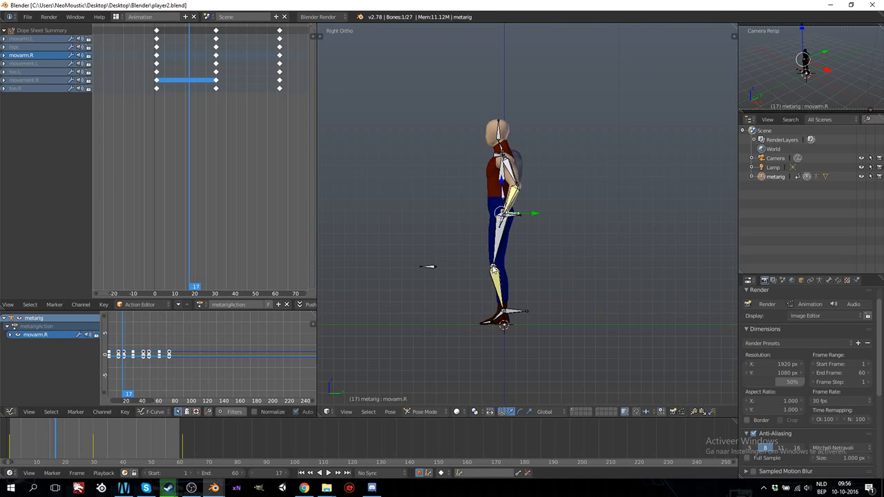
pyautogui.scroll(4, 493, 265)
pyautogui.scroll(-5, 492, 265)
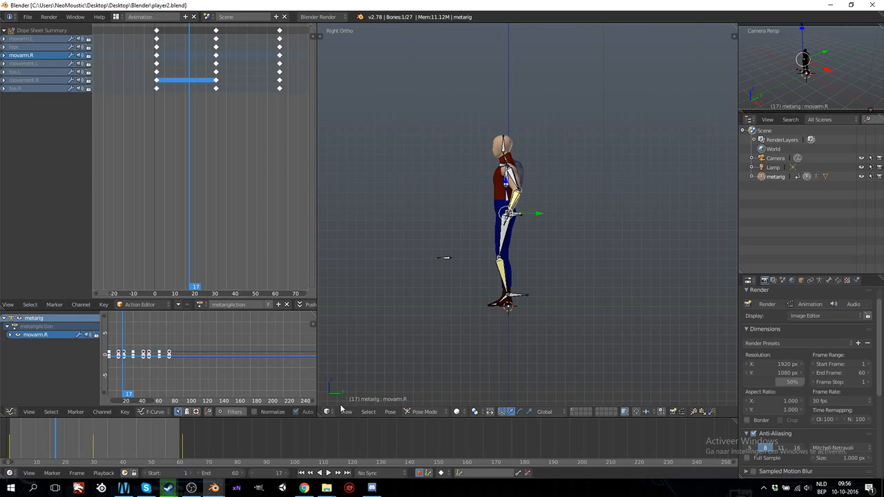
pyautogui.moveTo(531, 271); pyautogui.dragTo(519, 266, button='middle')
pyautogui.press('ctrl+KP_1')
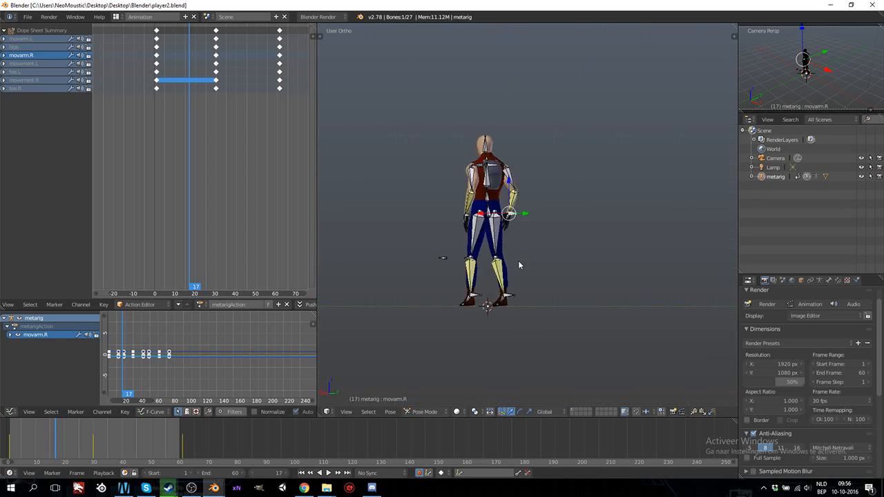
pyautogui.press('KP_8')
pyautogui.press('KP_8')
pyautogui.scroll(3, 519, 252)
pyautogui.keyDown('ctrl'); pyautogui.scroll(-2, 520, 252); pyautogui.keyUp('ctrl')
pyautogui.keyDown('ctrl'); pyautogui.scroll(-2, 520, 253); pyautogui.keyUp('ctrl')
pyautogui.keyDown('shift'); pyautogui.scroll(5, 520, 253); pyautogui.keyUp('shift')
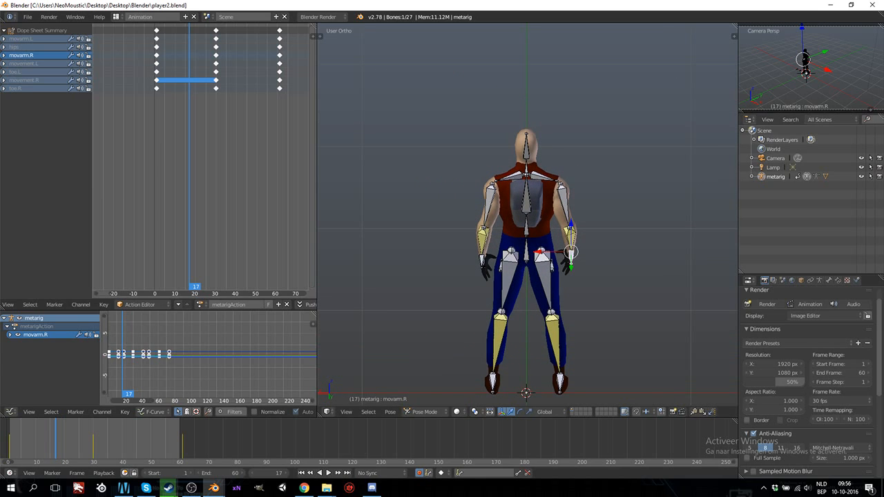
pyautogui.hotkey('alt', 'Tab')
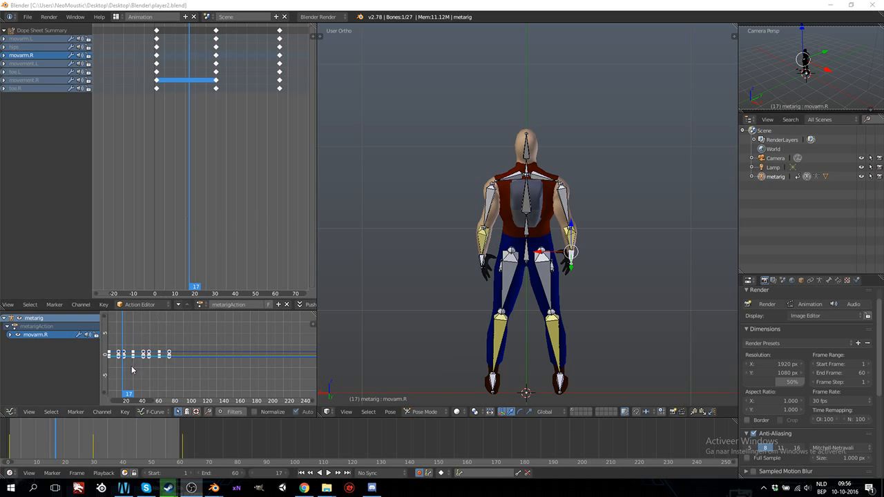
# - Play the rig's G_Run action with the scene's end frame set to 30
pyautogui.click(329, 472)
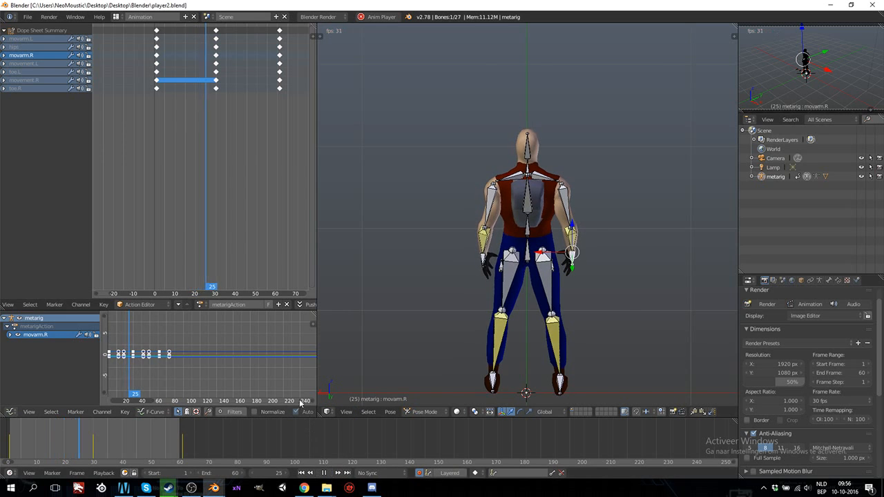
pyautogui.click(200, 306)
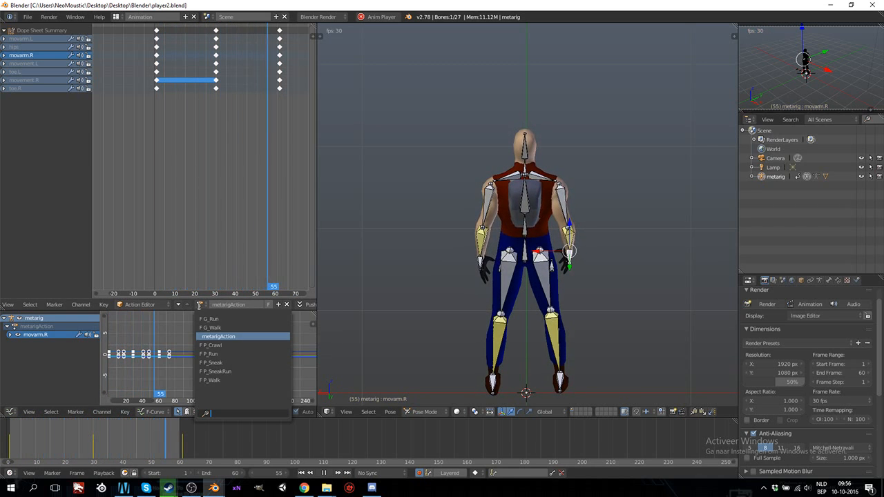
pyautogui.click(201, 318)
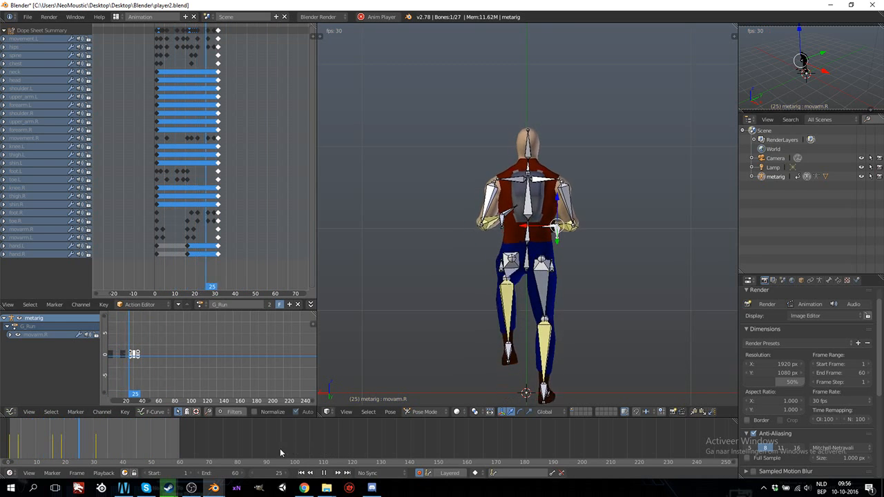
pyautogui.click(235, 472)
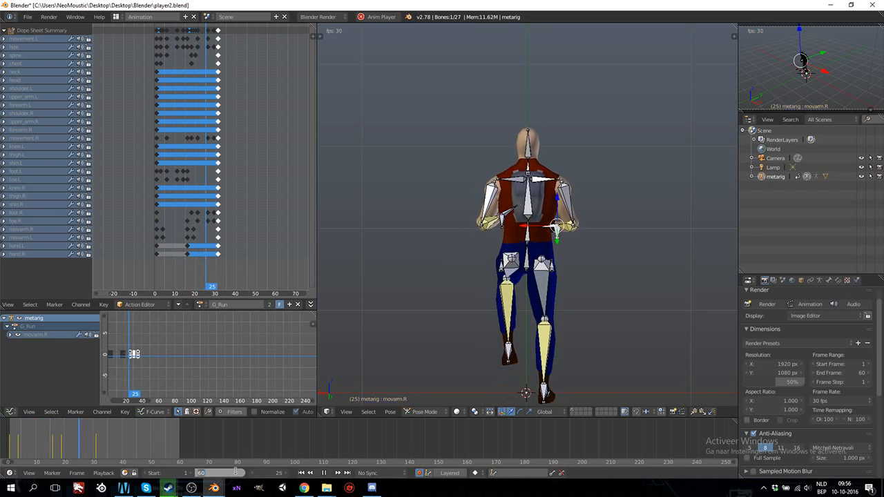
pyautogui.write('30')
pyautogui.press('Return')
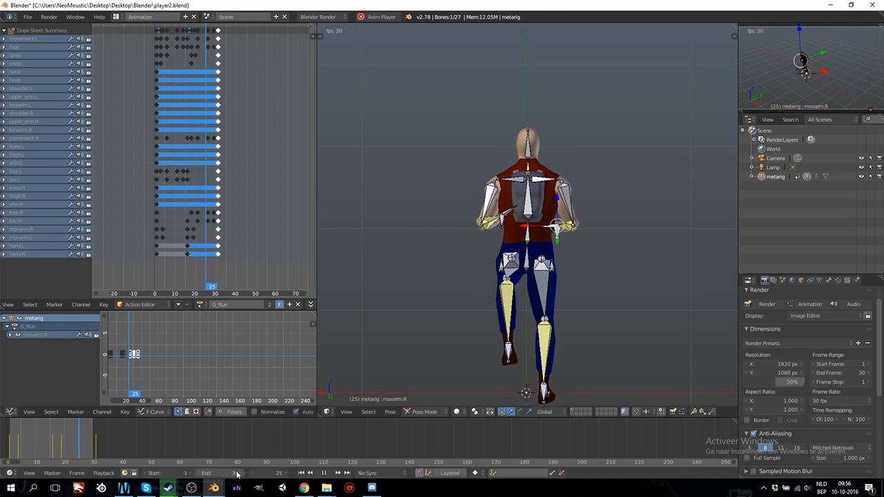
# - Preview the G_Walk, P_Crawl and P_Run actions on the rig during playback
pyautogui.click(199, 305)
pyautogui.click(203, 327)
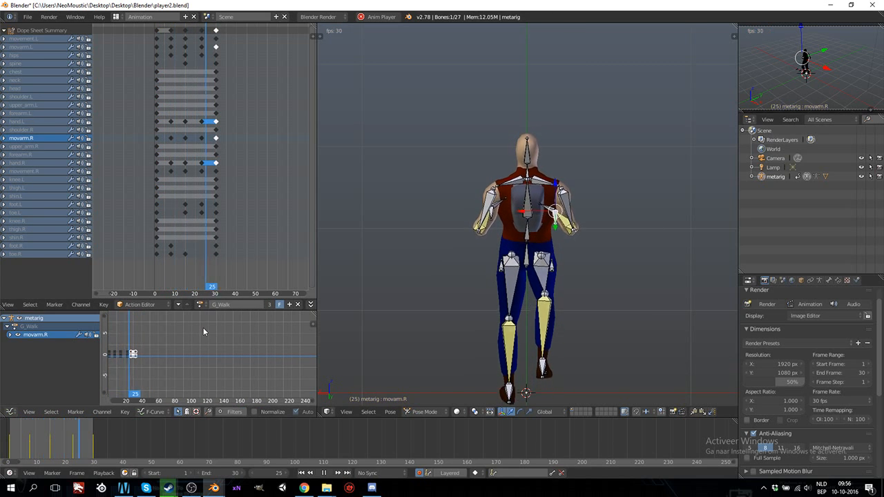
pyautogui.click(199, 306)
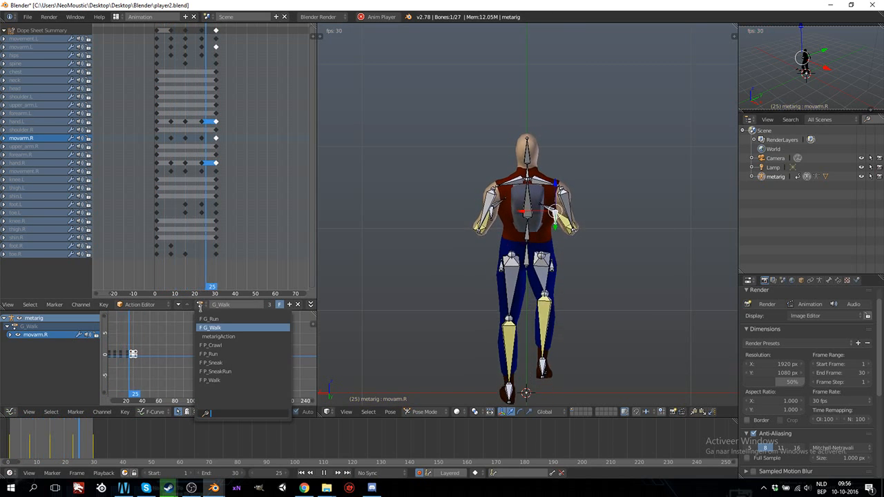
pyautogui.click(208, 344)
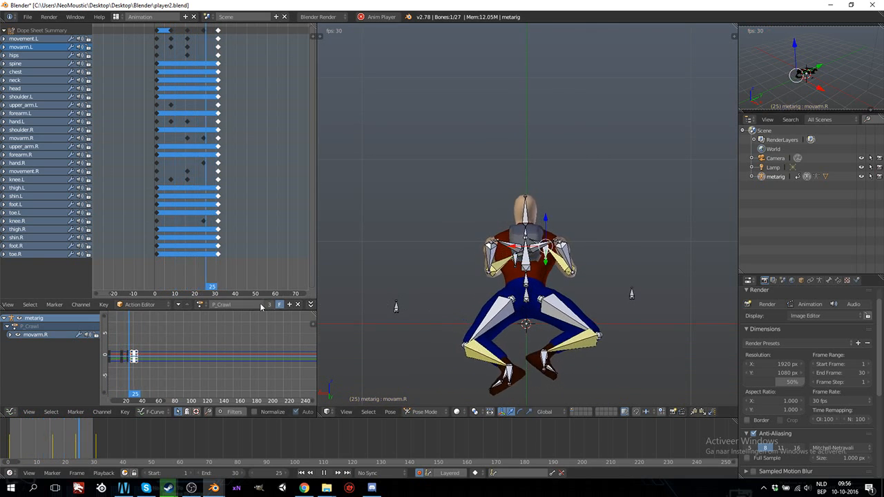
pyautogui.click(201, 305)
pyautogui.click(213, 352)
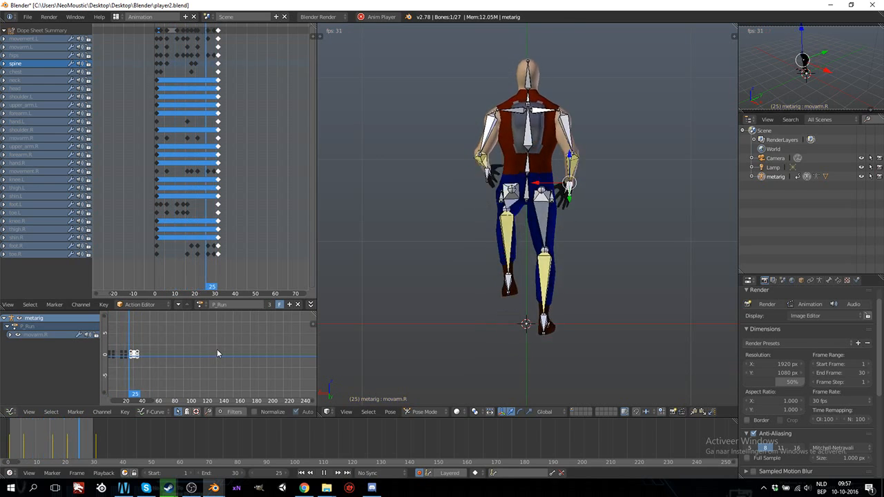
# - Preview the P_Sneak action with the scene's end frame set to 50
pyautogui.click(202, 305)
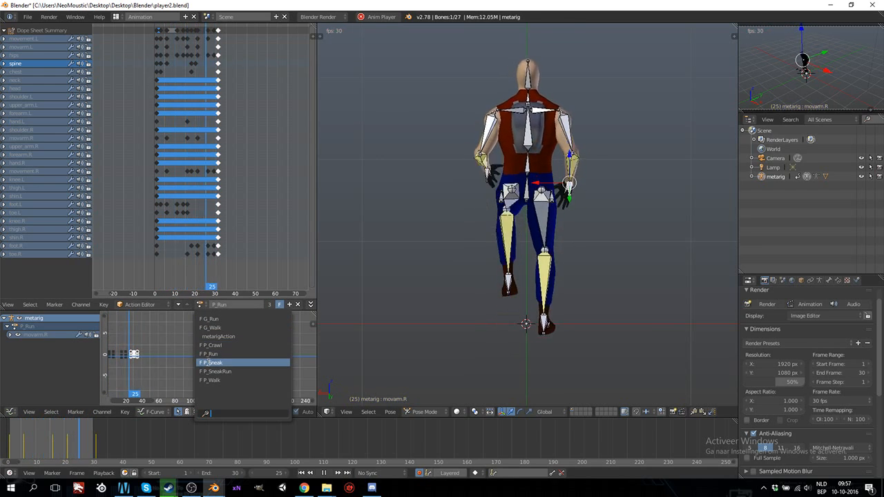
pyautogui.click(210, 362)
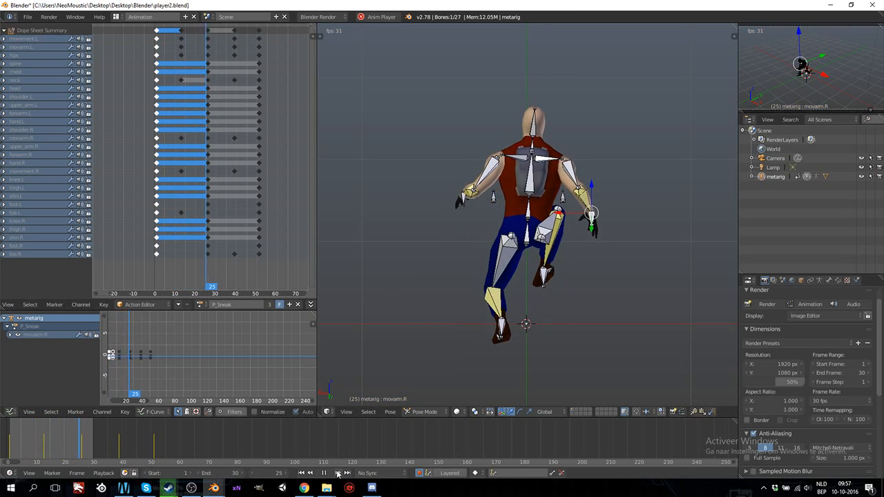
pyautogui.click(236, 473)
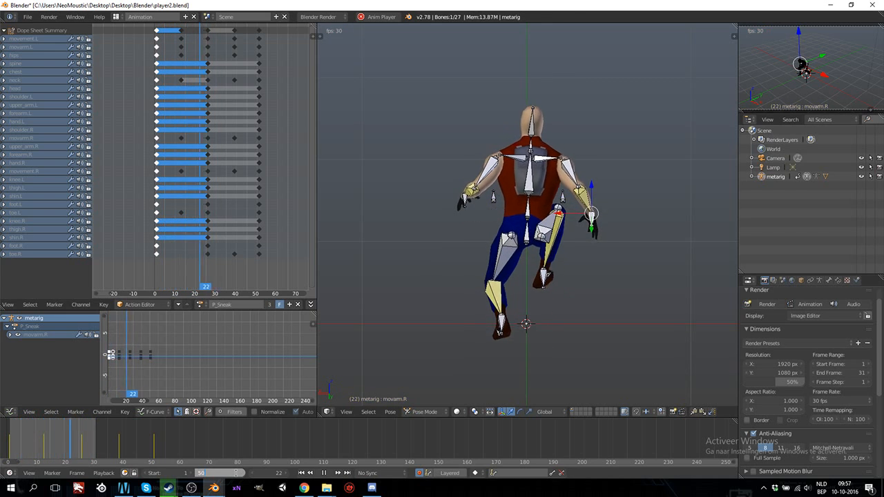
pyautogui.press('Return')
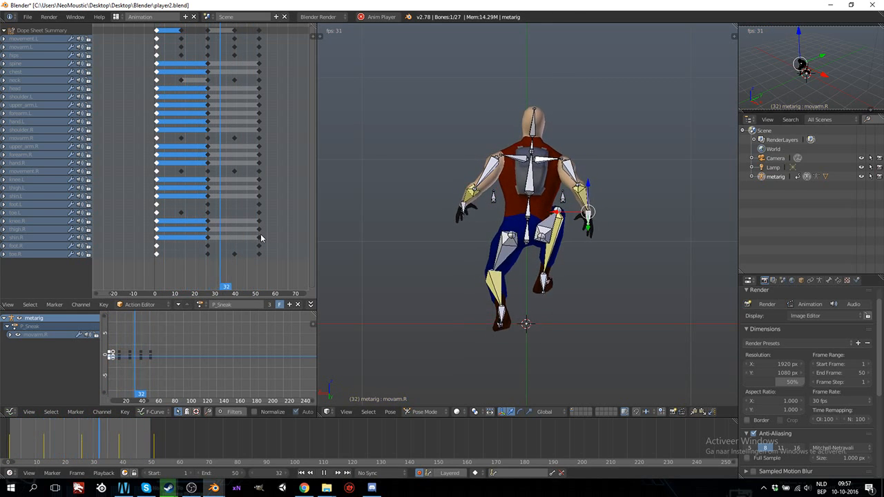
# - Preview the P_SneakRun action with the end frame set to 30, and switch the rig to the P_Walk action
pyautogui.click(200, 305)
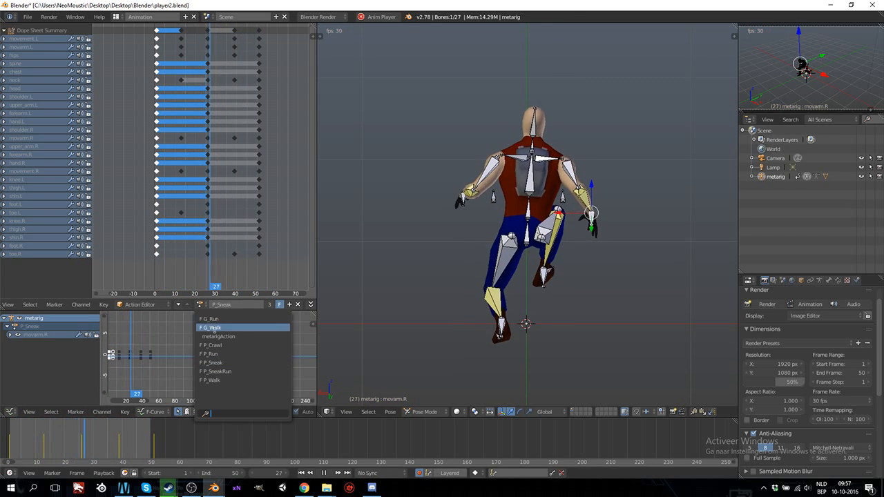
pyautogui.click(222, 368)
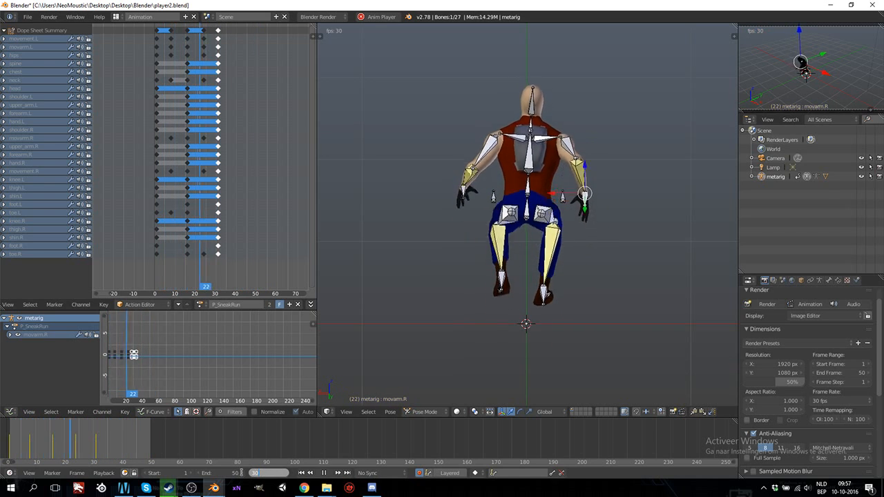
pyautogui.write('30')
pyautogui.press('Return')
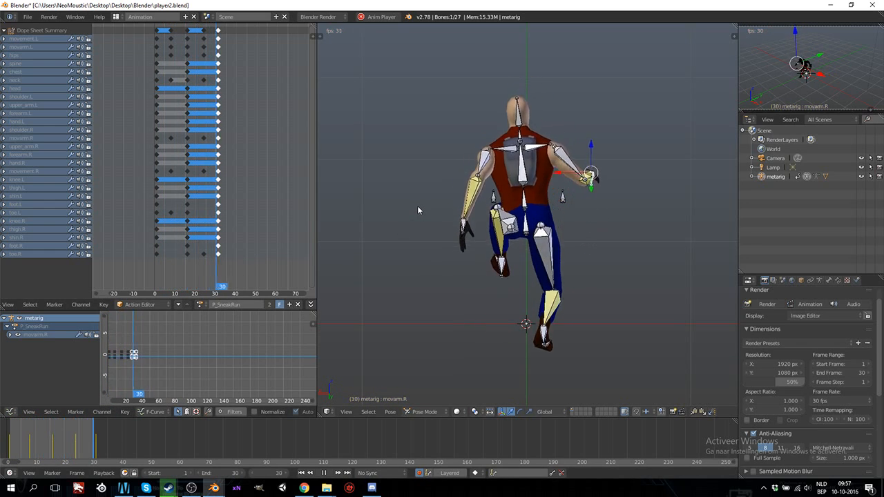
pyautogui.click(201, 305)
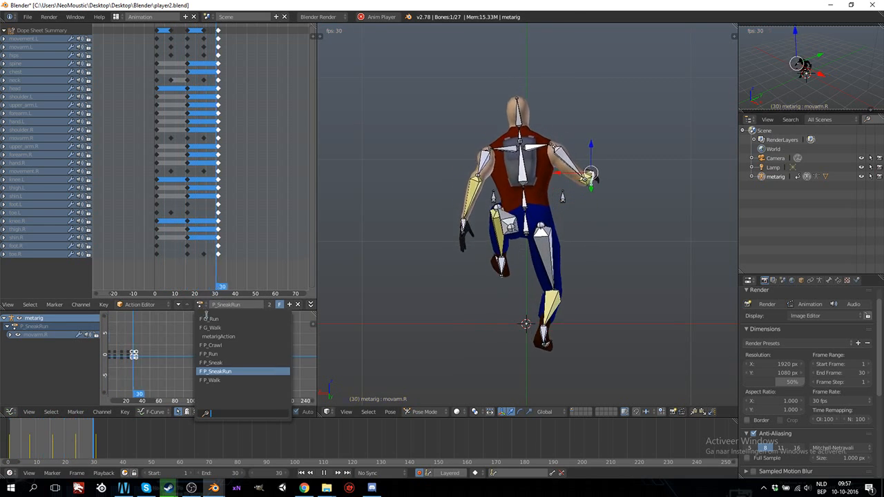
pyautogui.click(219, 381)
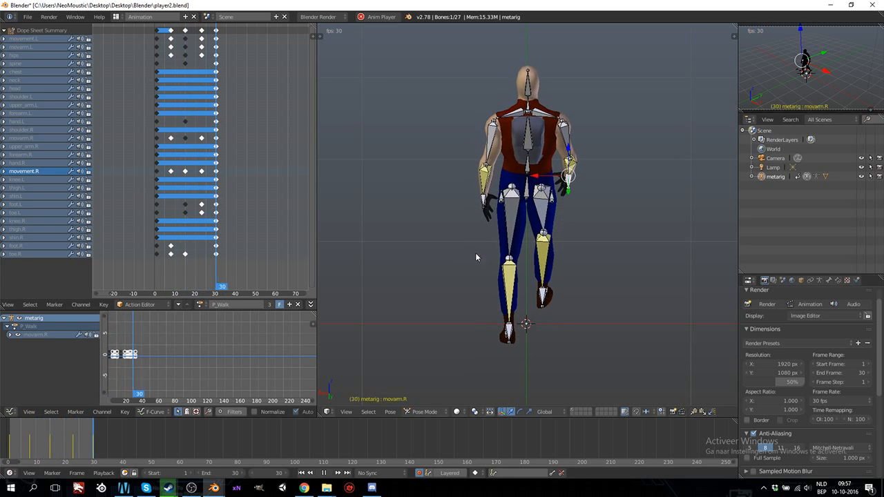
# - Stop the playback and step through the walk animation's frames, finishing on frame 1
pyautogui.click(324, 473)
pyautogui.press('Left')
pyautogui.press('Left')
pyautogui.press('Left')
pyautogui.press('Left')
pyautogui.press('Left')
pyautogui.press('Left')
pyautogui.press('Left')
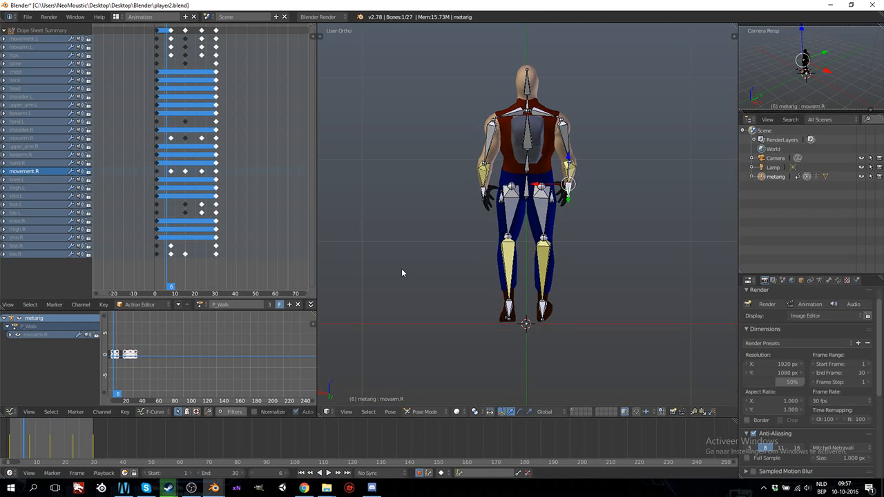
pyautogui.press('Right')
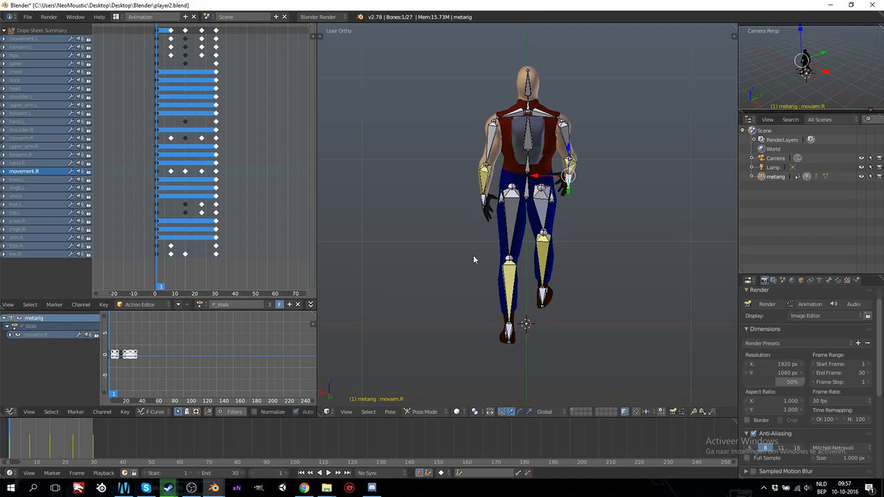
pyautogui.moveTo(474, 256); pyautogui.dragTo(580, 241, button='middle')
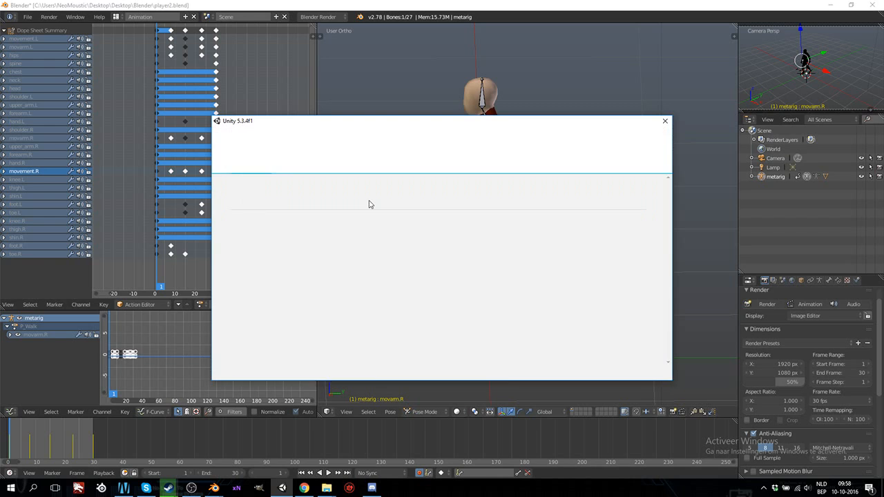
# - Open the Underconstuction project in Unity and dismiss the editor update check
pyautogui.click(274, 207)
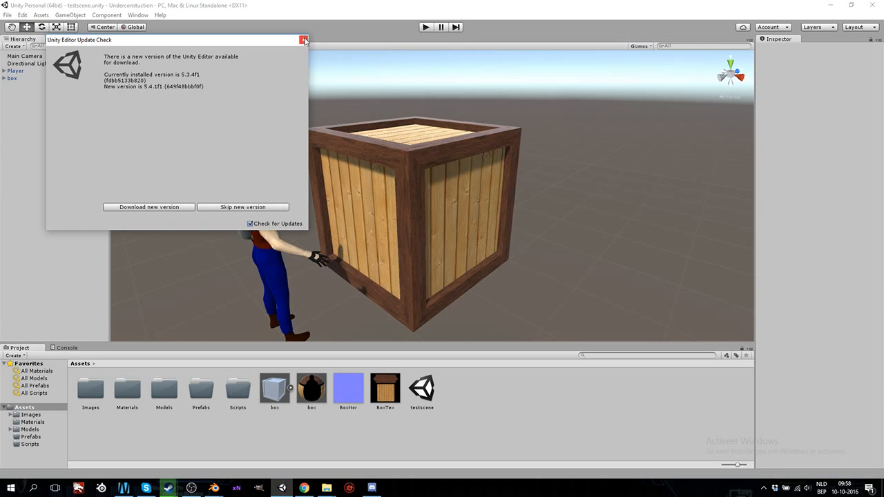
pyautogui.click(303, 39)
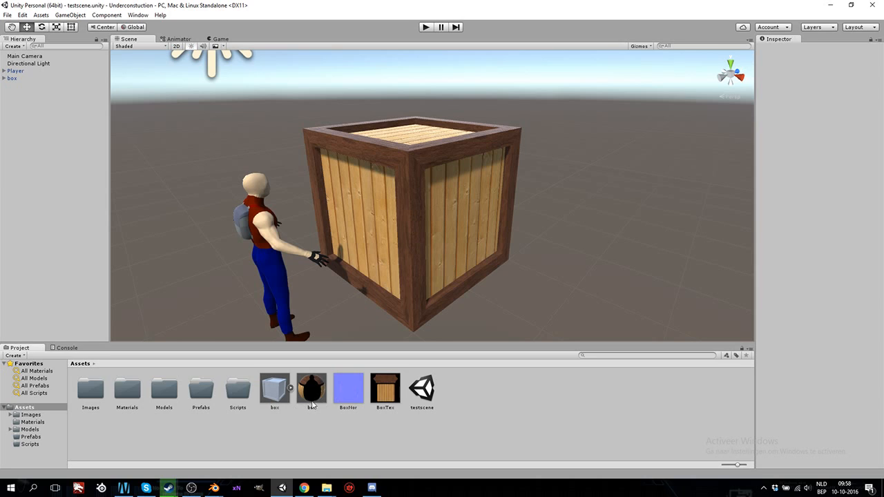
pyautogui.keyDown('shift'); pyautogui.click(385, 390); pyautogui.keyUp('shift')
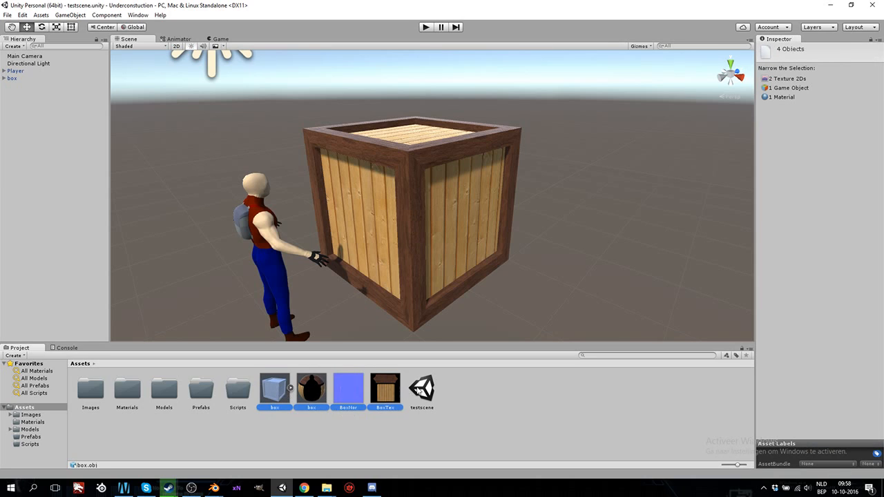
pyautogui.rightClick(389, 391)
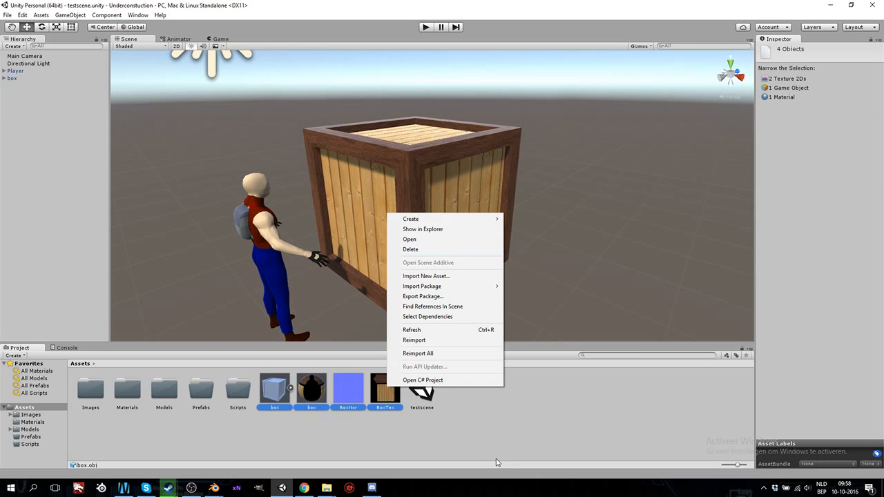
pyautogui.rightClick(491, 431)
# - Delete the box object from the test scene, leaving the player character in view
pyautogui.click(11, 77)
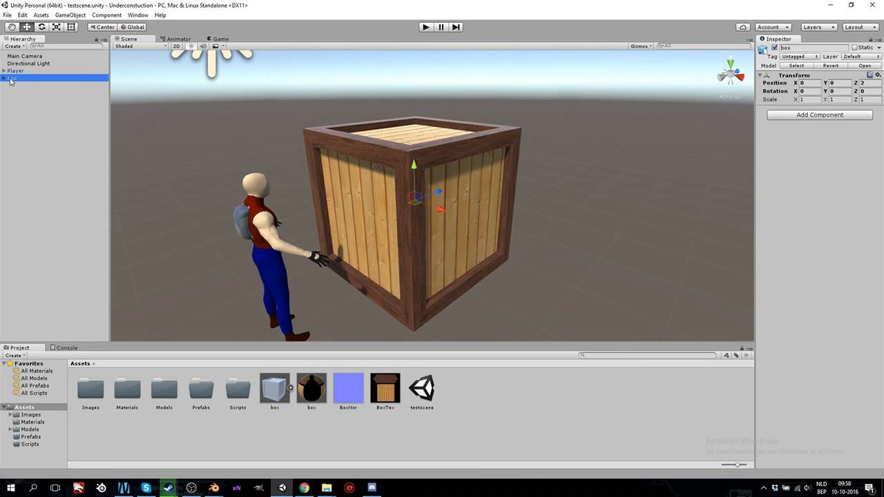
pyautogui.rightClick(12, 77)
pyautogui.click(65, 128)
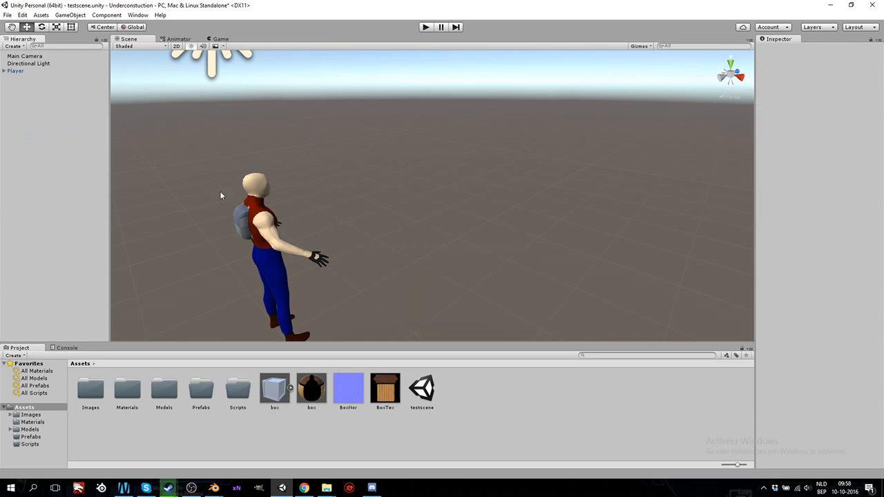
pyautogui.scroll(-5, 278, 215)
pyautogui.moveTo(318, 203); pyautogui.dragTo(401, 199, button='middle')
pyautogui.scroll(7, 482, 218)
pyautogui.moveTo(550, 227); pyautogui.dragTo(508, 199, button='middle')
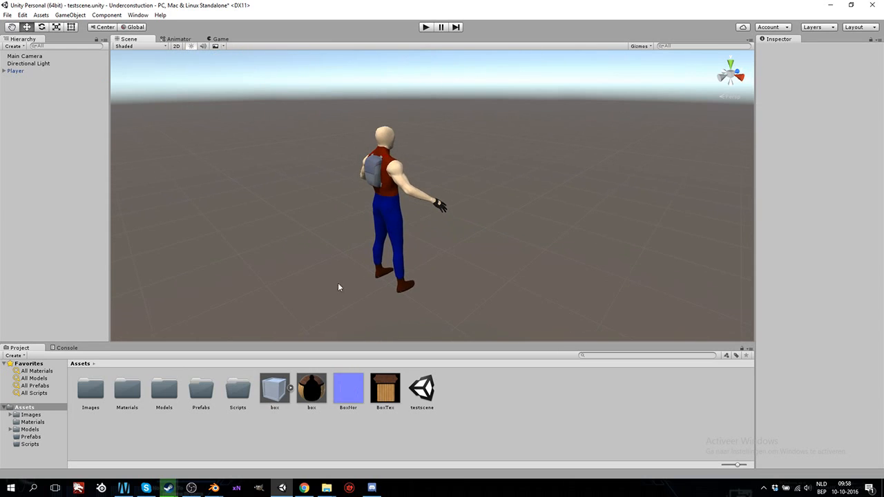
# - Open the Player folder inside Models > Characters in the project's assets
pyautogui.click(30, 430)
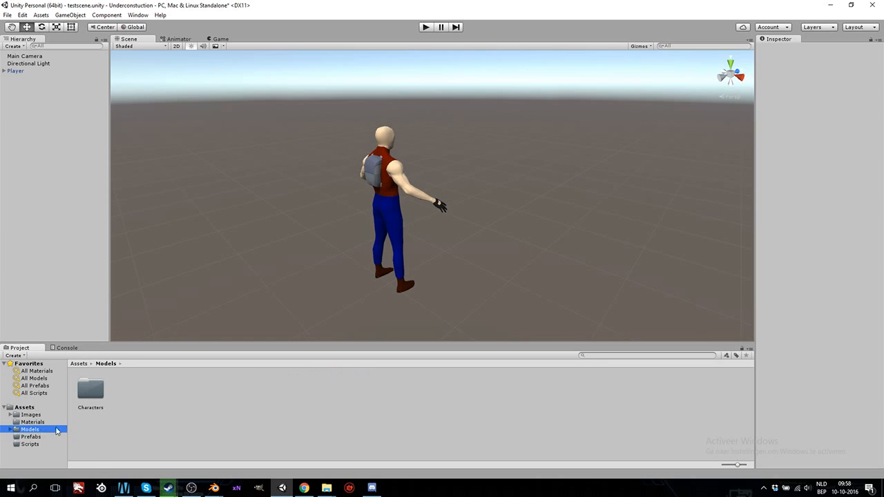
pyautogui.doubleClick(83, 397)
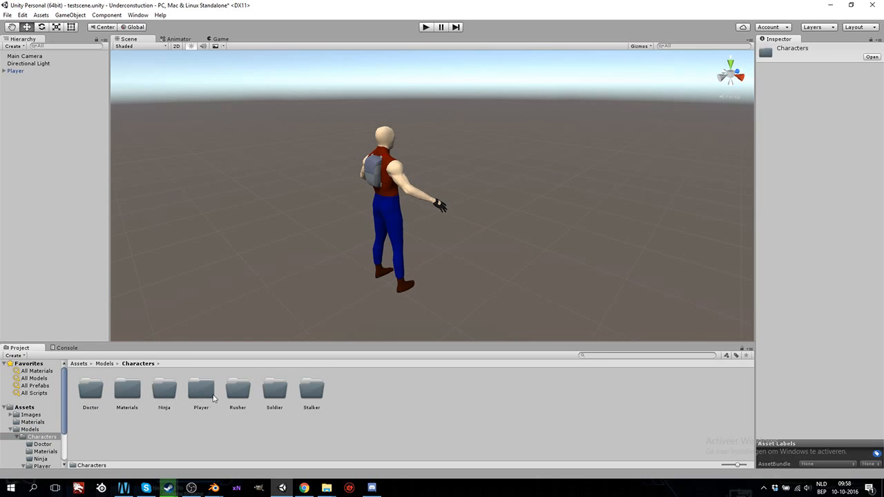
pyautogui.doubleClick(201, 391)
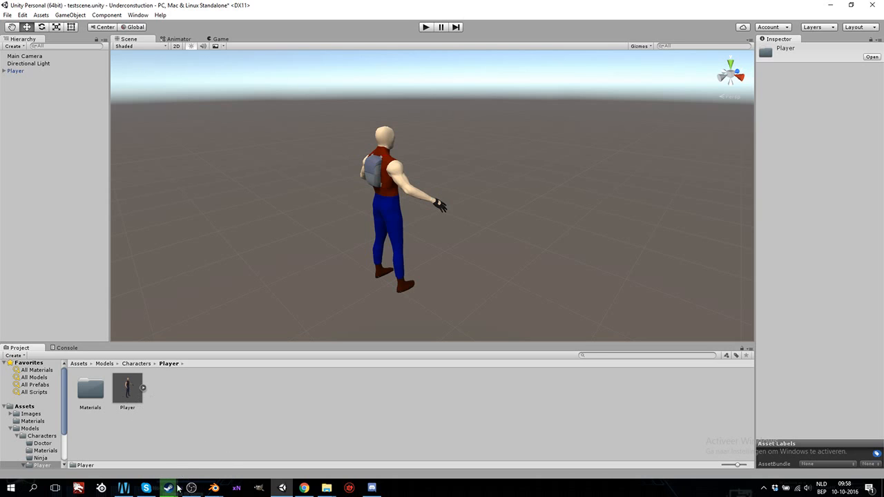
# - Switch to Blender and close its separate User Preferences window
pyautogui.click(214, 488)
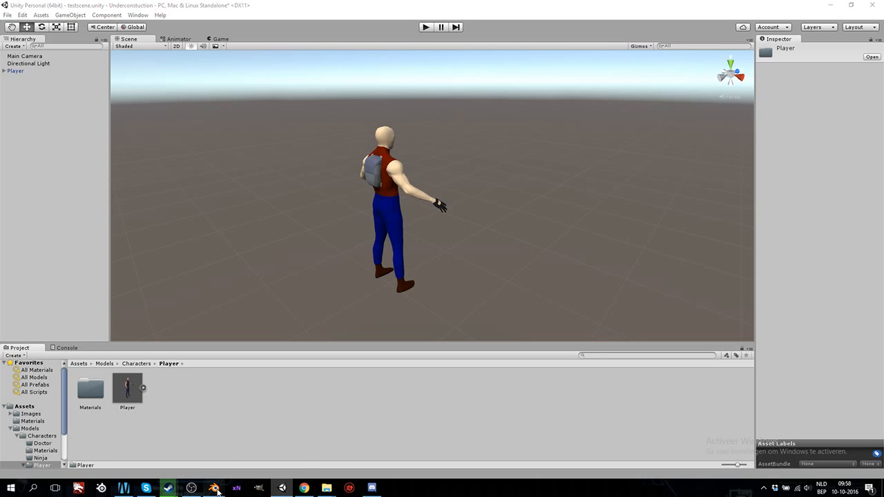
pyautogui.click(190, 449)
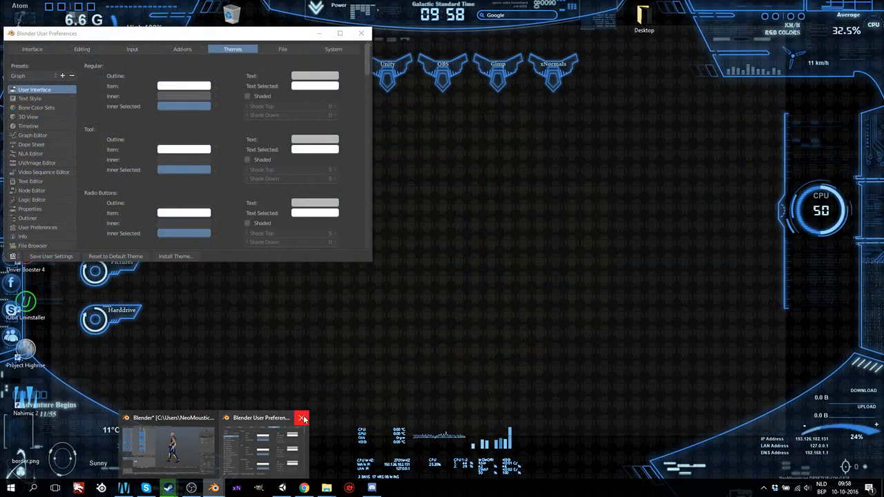
pyautogui.click(301, 418)
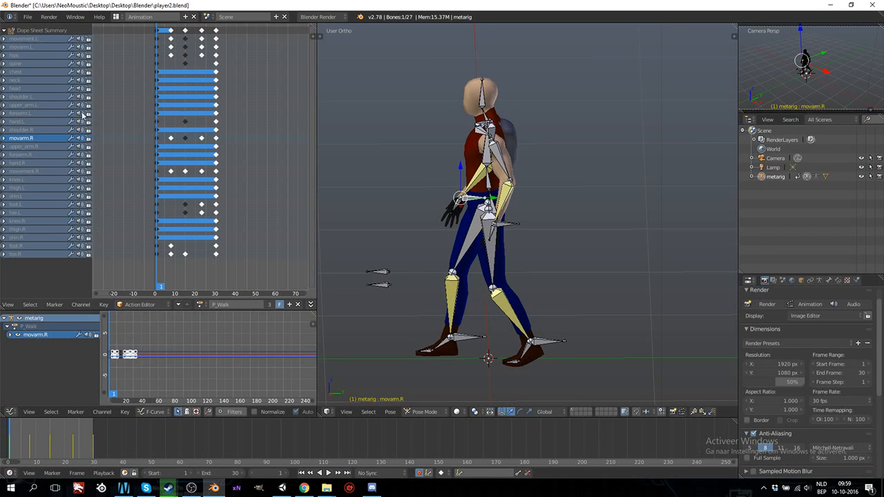
# - Delete the camera and the lamp from the player2 scene
pyautogui.click(28, 16)
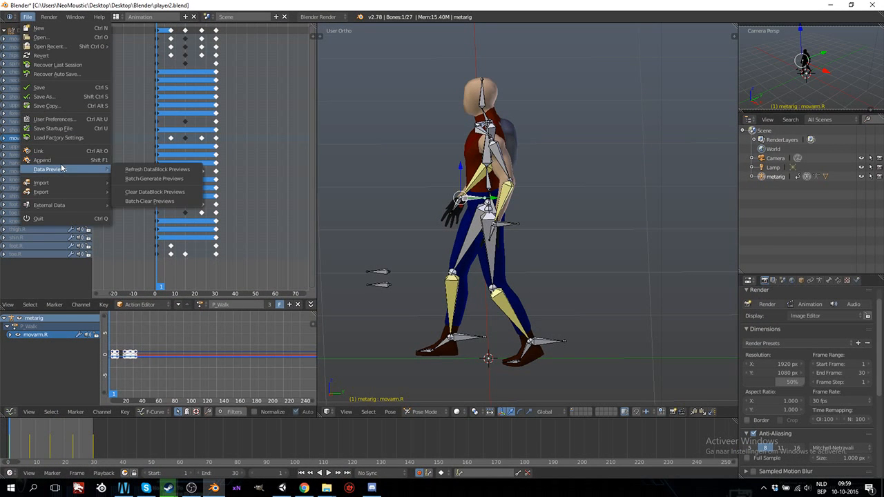
pyautogui.scroll(-11, 432, 236)
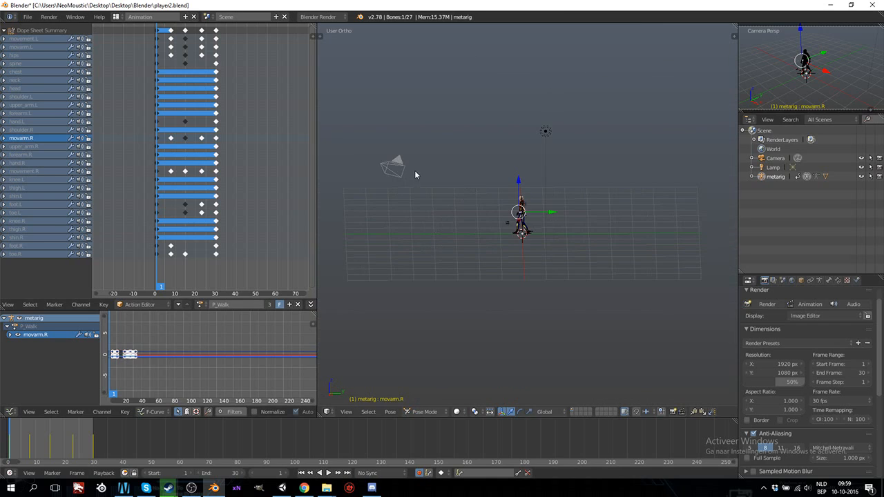
pyautogui.rightClick(395, 170)
pyautogui.rightClick(546, 132)
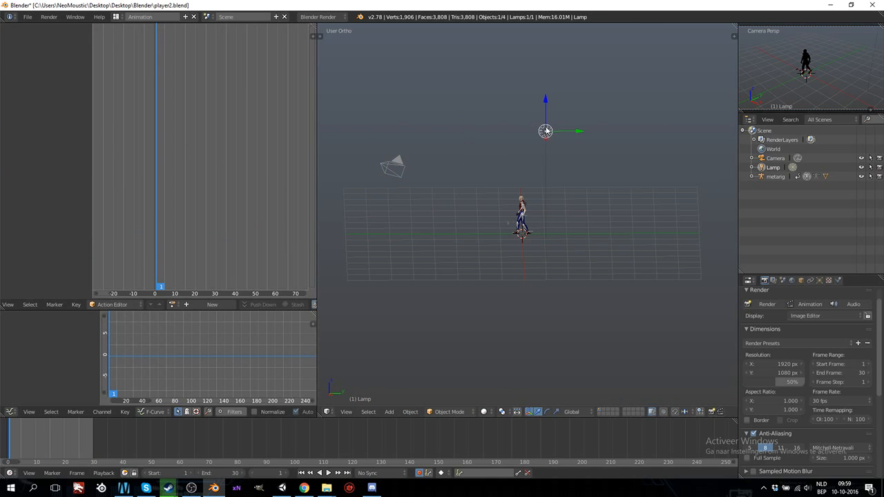
pyautogui.keyDown('shift'); pyautogui.rightClick(393, 166); pyautogui.keyUp('shift')
pyautogui.press('x')
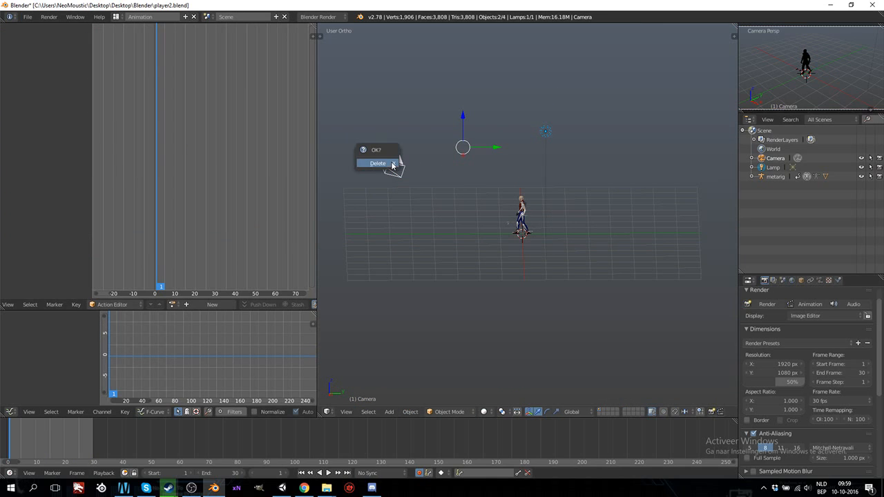
pyautogui.click(377, 164)
pyautogui.scroll(9, 557, 247)
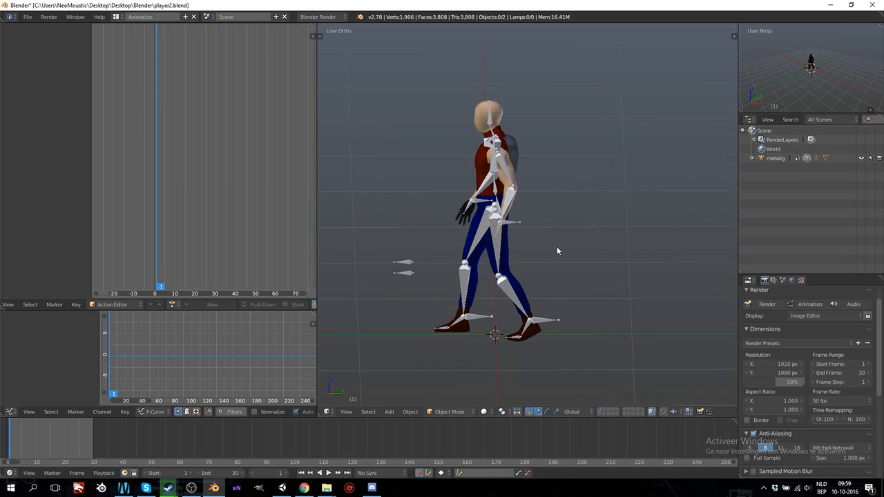
# - Select the character's mesh and start an FBX export of the scene
pyautogui.rightClick(497, 168)
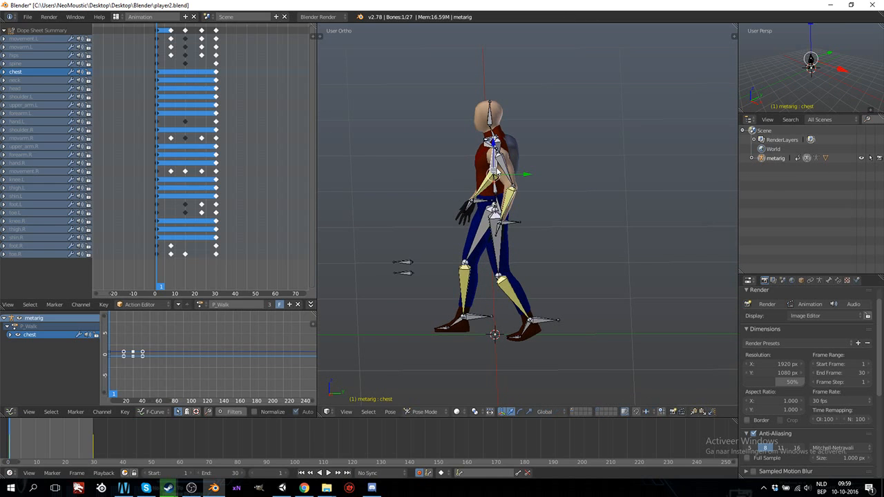
pyautogui.rightClick(465, 160)
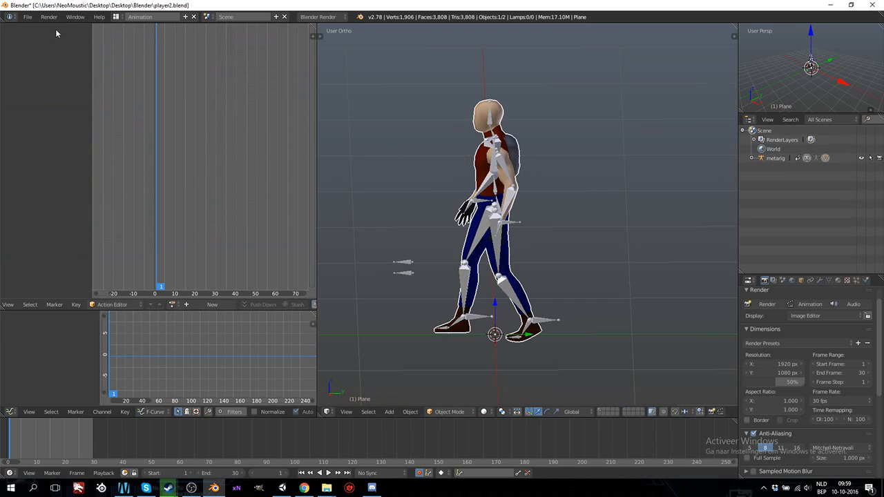
pyautogui.click(28, 16)
pyautogui.moveTo(63, 193)
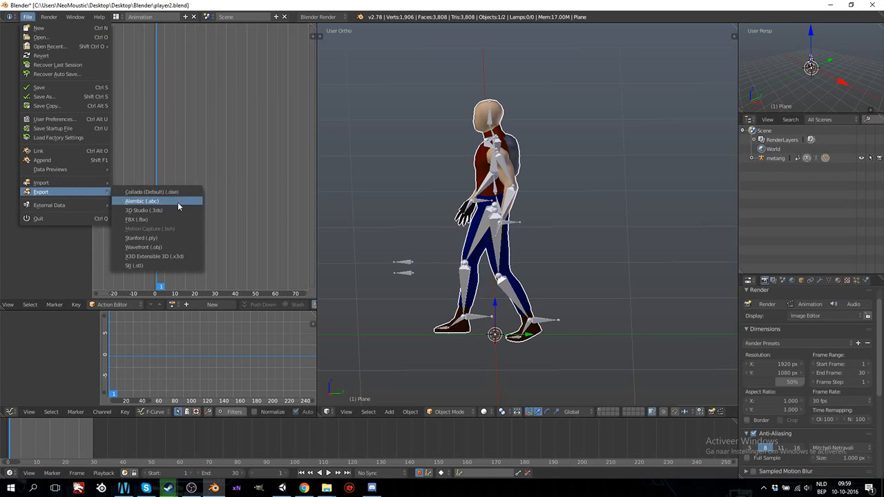
pyautogui.click(165, 219)
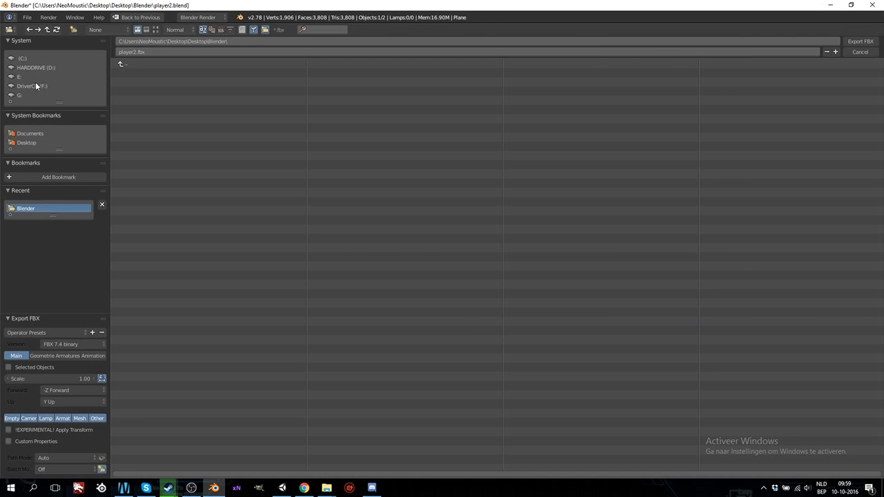
# - Browse the Desktop, its parent folders and the Nieuwe map folders on drive D: for the Unity project's location
pyautogui.click(33, 143)
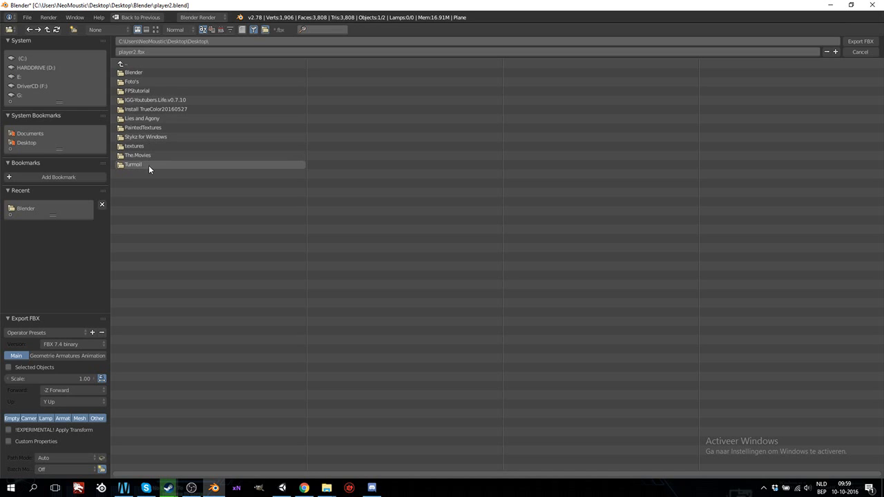
pyautogui.click(124, 64)
pyautogui.click(124, 63)
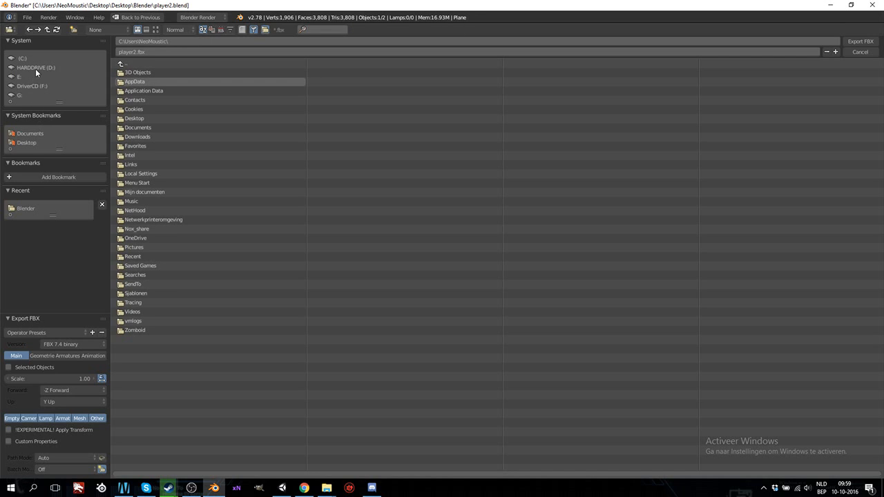
pyautogui.click(35, 68)
pyautogui.click(144, 161)
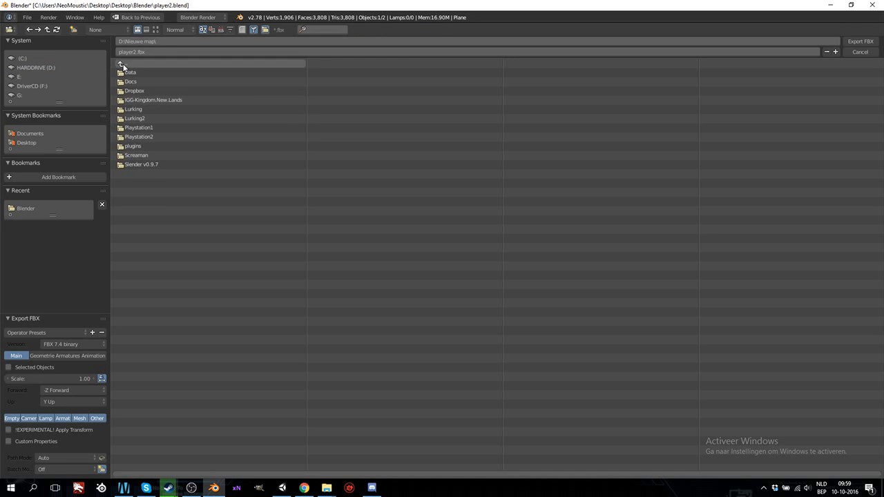
pyautogui.click(123, 66)
pyautogui.click(150, 165)
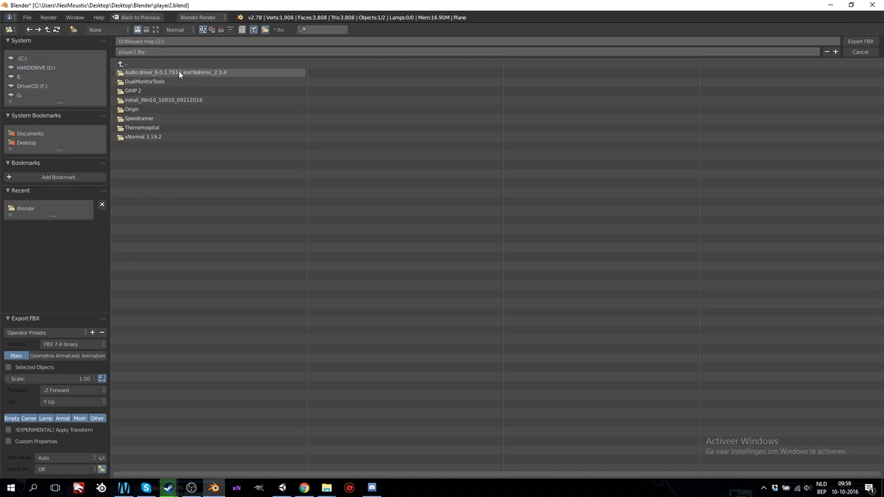
pyautogui.click(126, 64)
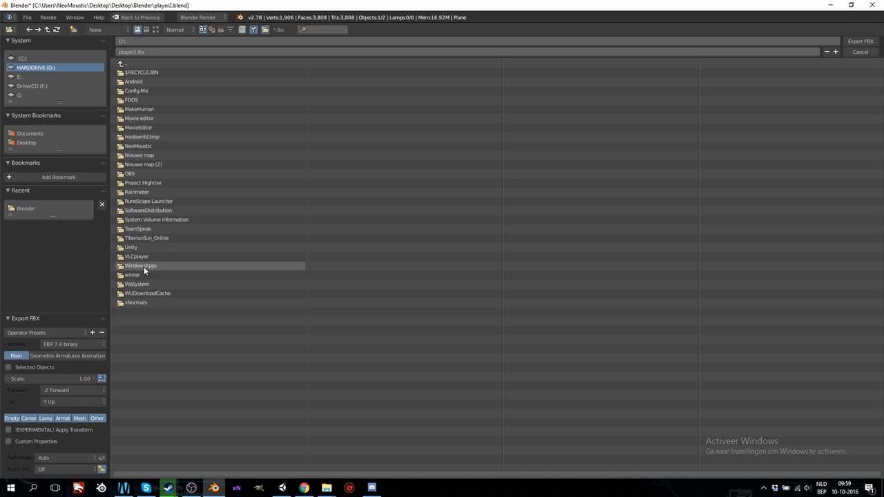
# - Try to find the Unity project folder with a Windows search for "under construc", and clear the search text
pyautogui.click(31, 488)
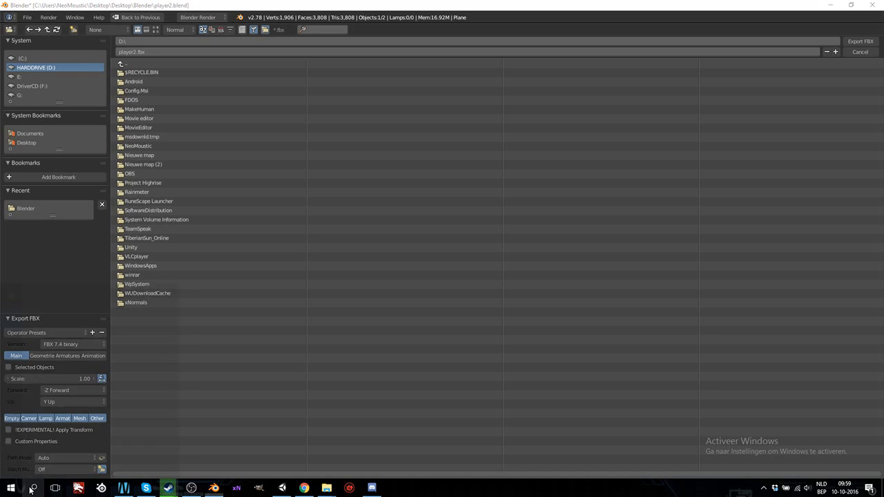
pyautogui.write('under  construc')
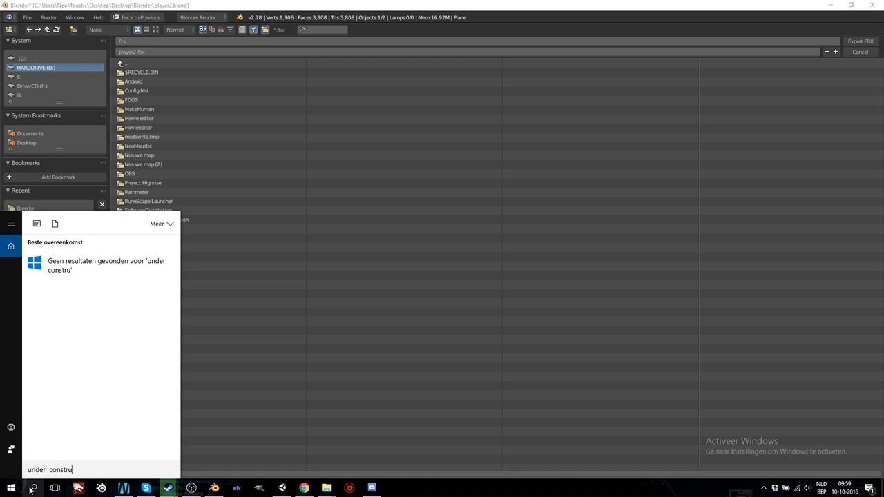
pyautogui.press('BackSpace')
pyautogui.press('BackSpace')
pyautogui.press('BackSpace')
pyautogui.press('BackSpace')
pyautogui.press('BackSpace')
pyautogui.press('BackSpace')
pyautogui.press('BackSpace')
pyautogui.press('BackSpace')
pyautogui.press('BackSpace')
pyautogui.press('BackSpace')
pyautogui.press('BackSpace')
pyautogui.press('BackSpace')
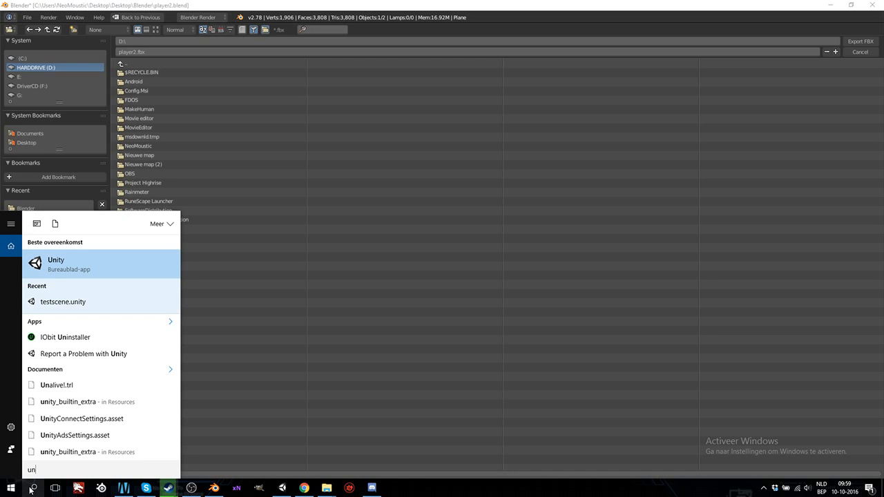
pyautogui.press('BackSpace')
pyautogui.press('BackSpace')
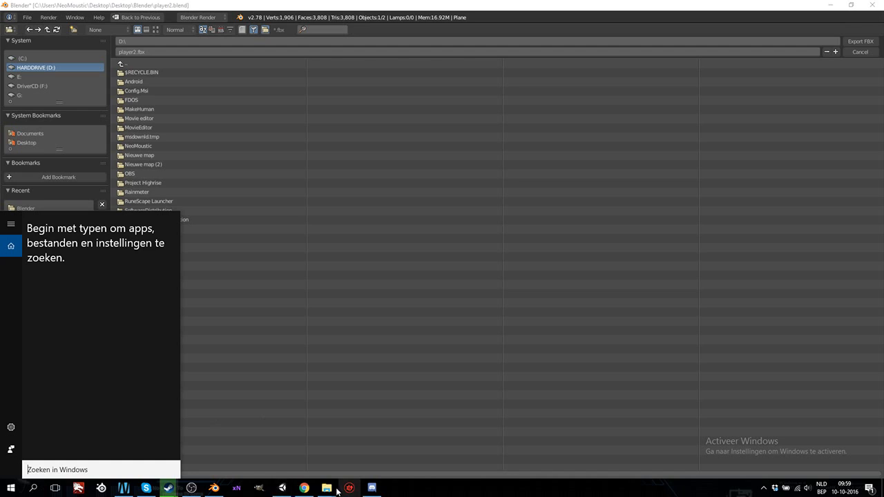
# - Look up the Underconstuction project's folder path through Unity's Save Scene dialog without saving, and return to Blender's FBX export
pyautogui.click(285, 489)
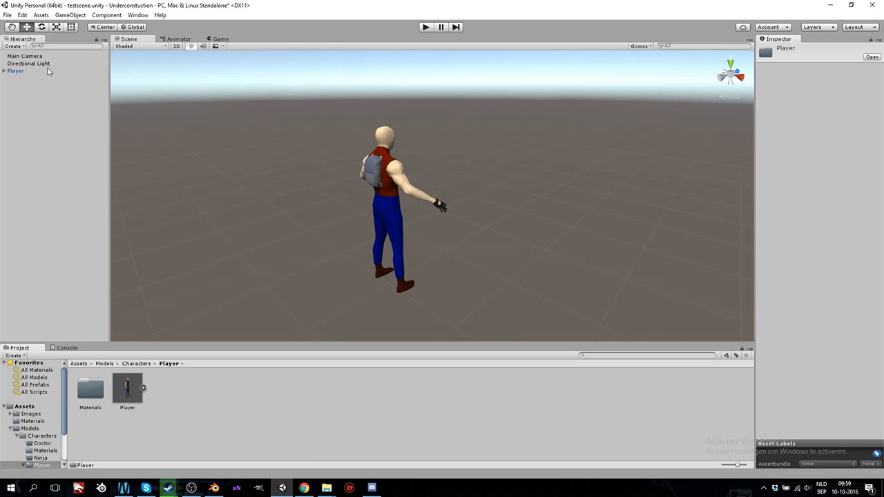
pyautogui.click(22, 15)
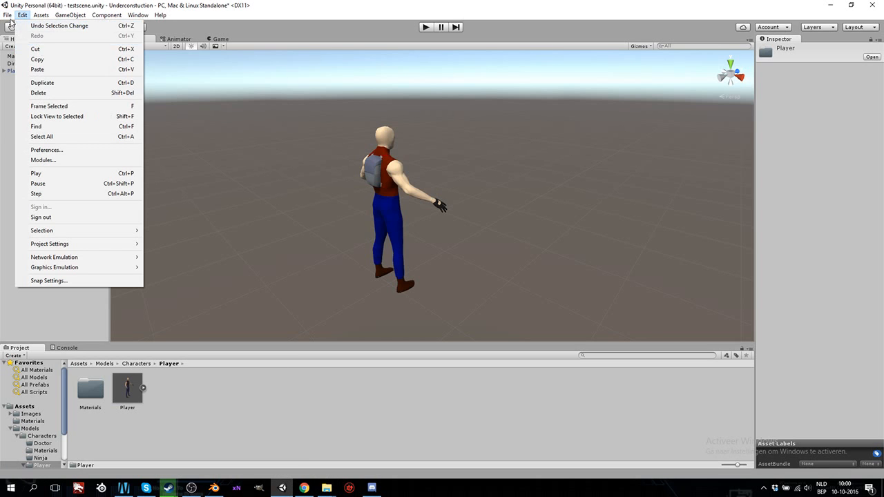
pyautogui.moveTo(8, 15)
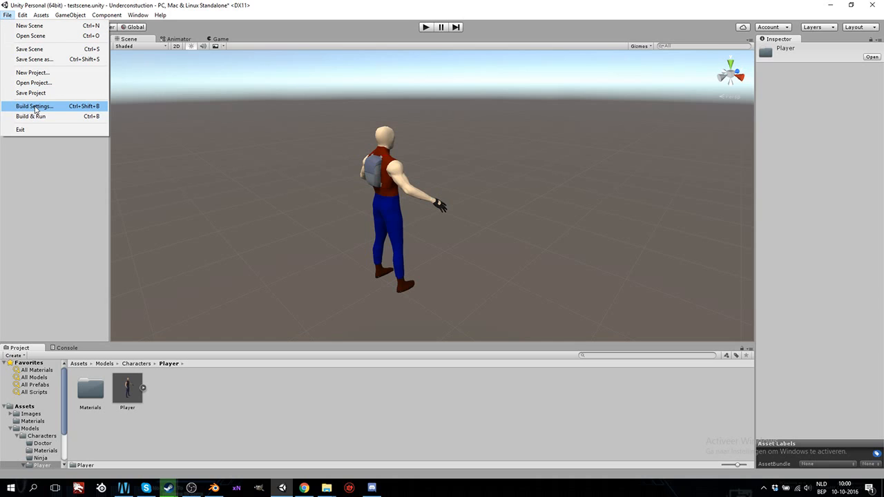
pyautogui.click(34, 59)
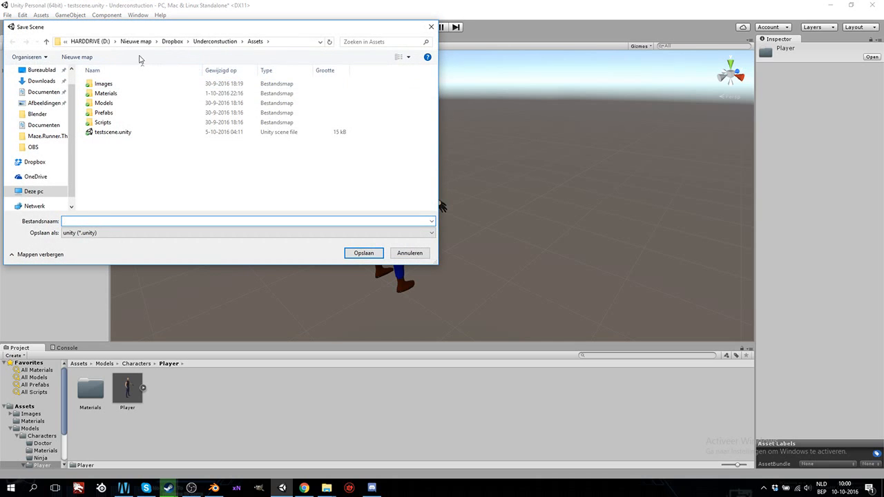
pyautogui.click(432, 27)
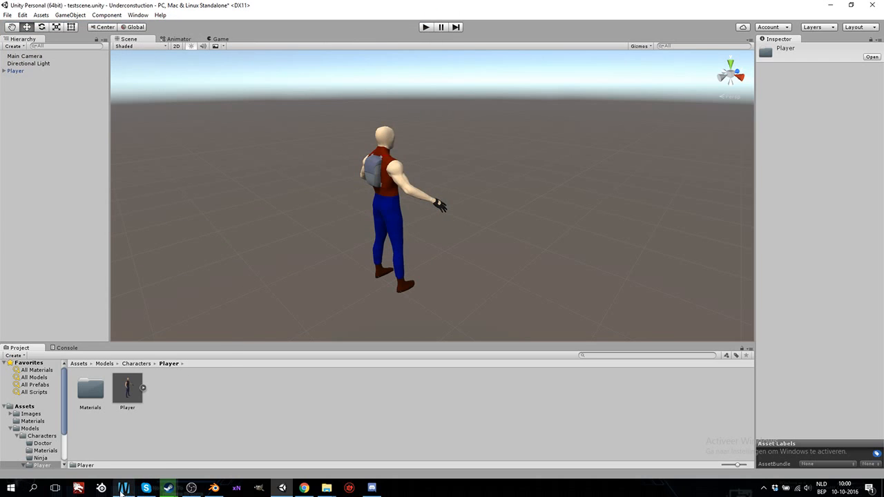
pyautogui.click(214, 487)
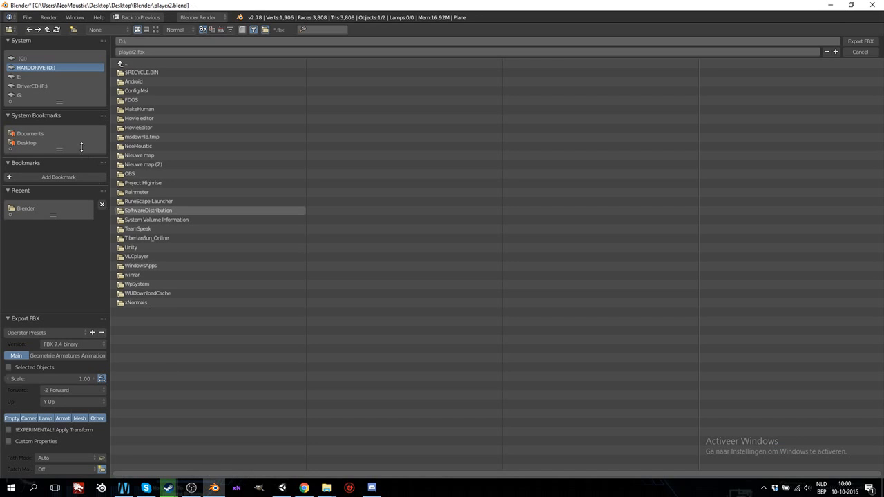
# - Navigate the export browser to D:\Nieuwe map\Dropbox\Underconstuction\Assets\Models\Characters\Player
pyautogui.click(142, 155)
pyautogui.click(150, 89)
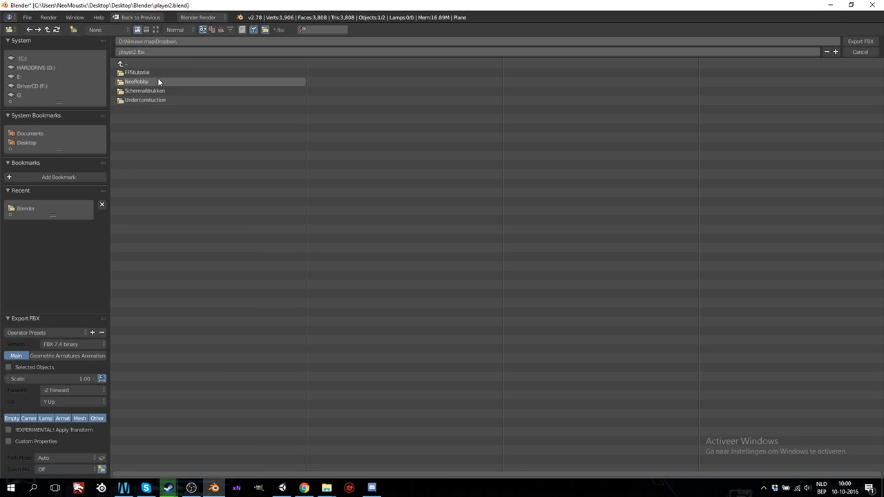
pyautogui.click(152, 99)
pyautogui.click(144, 72)
pyautogui.click(143, 89)
pyautogui.click(143, 73)
pyautogui.click(158, 101)
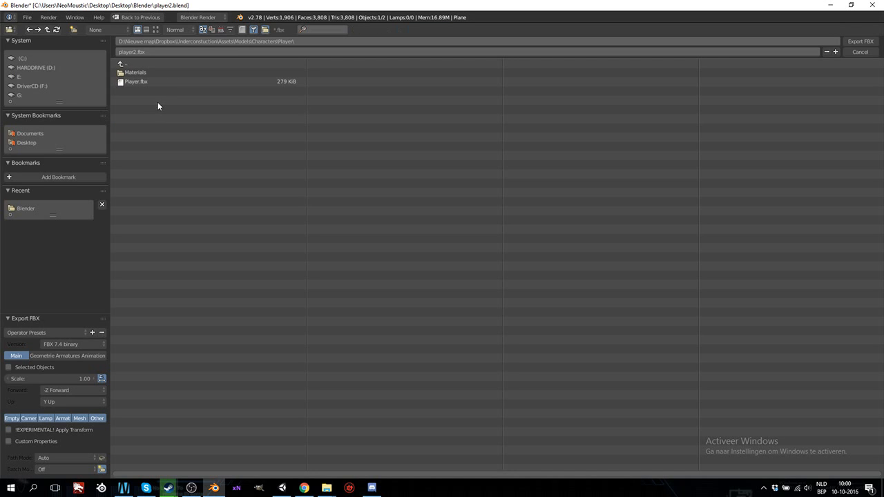
# - Export the scene as FBX over the existing Player.fbx
pyautogui.click(142, 82)
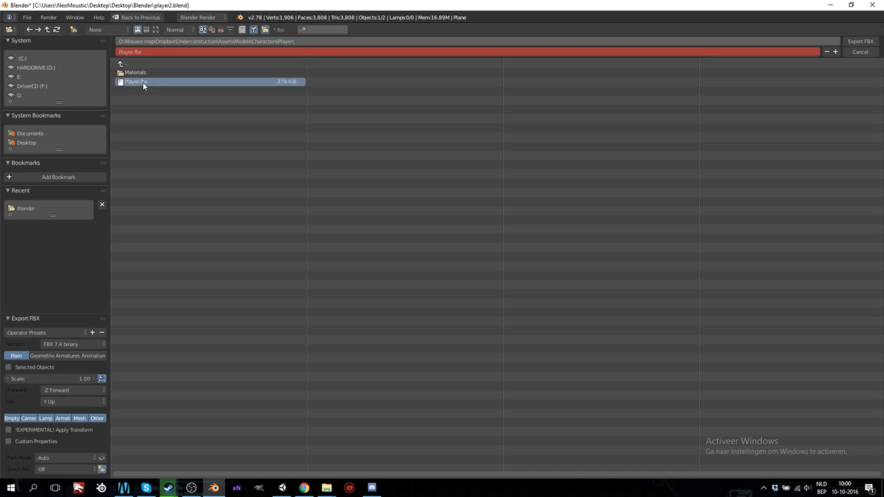
pyautogui.doubleClick(136, 51)
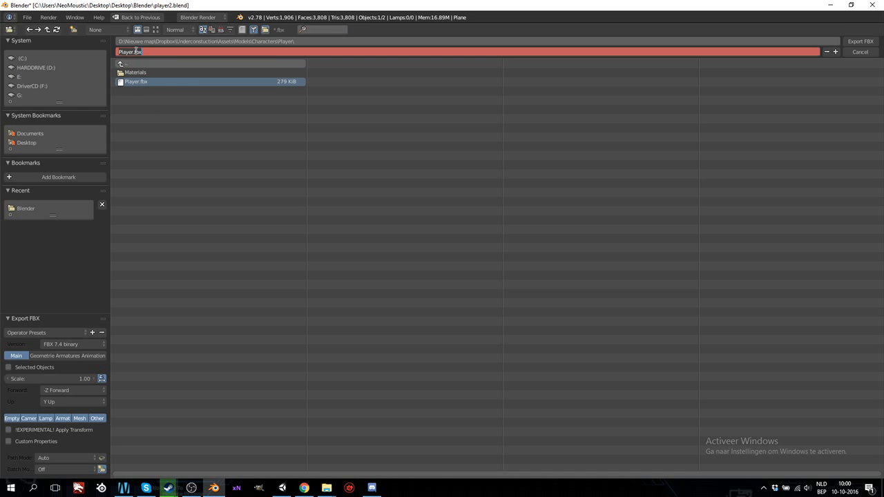
pyautogui.click(703, 120)
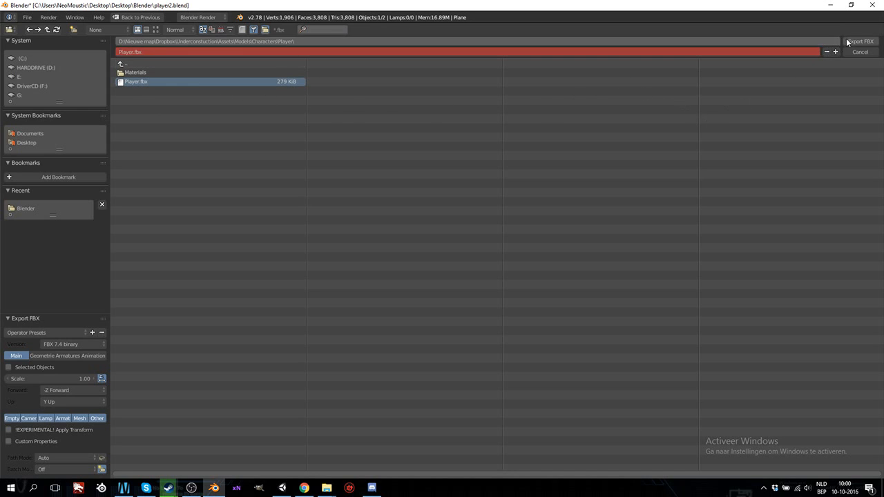
pyautogui.click(852, 42)
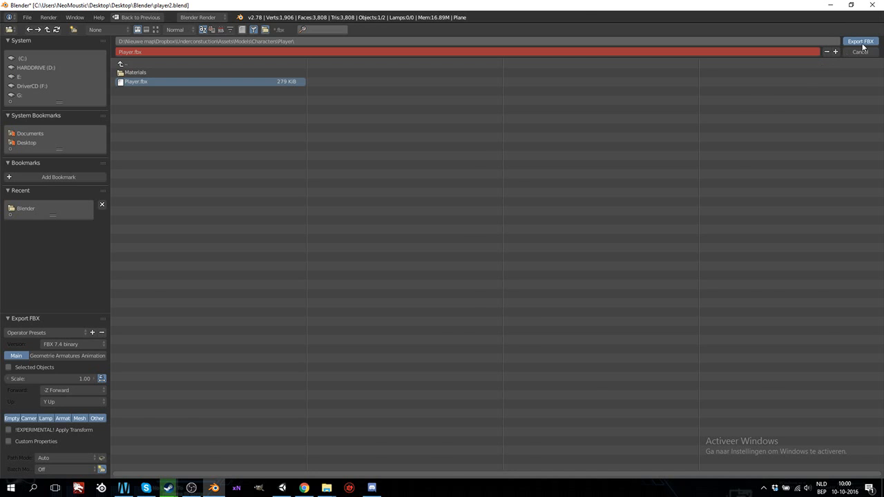
pyautogui.scroll(-5, 401, 313)
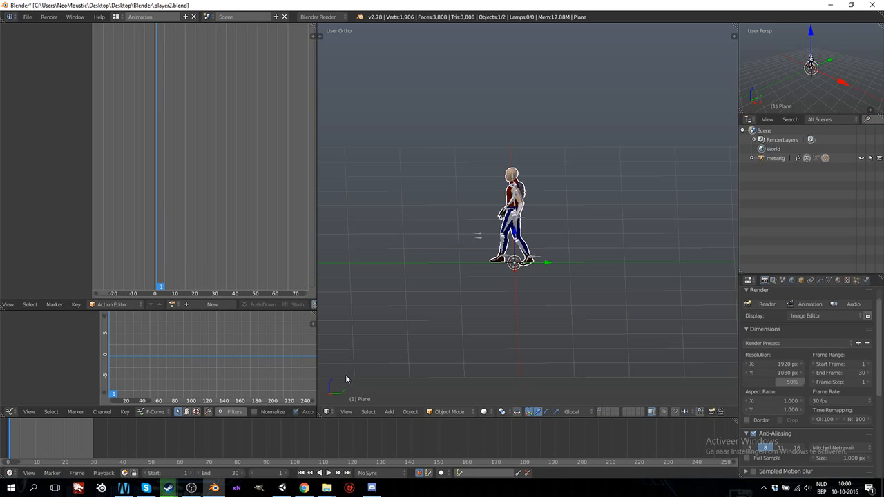
# - Switch to Unity and examine the updated player character in the scene from several angles
pyautogui.moveTo(282, 488)
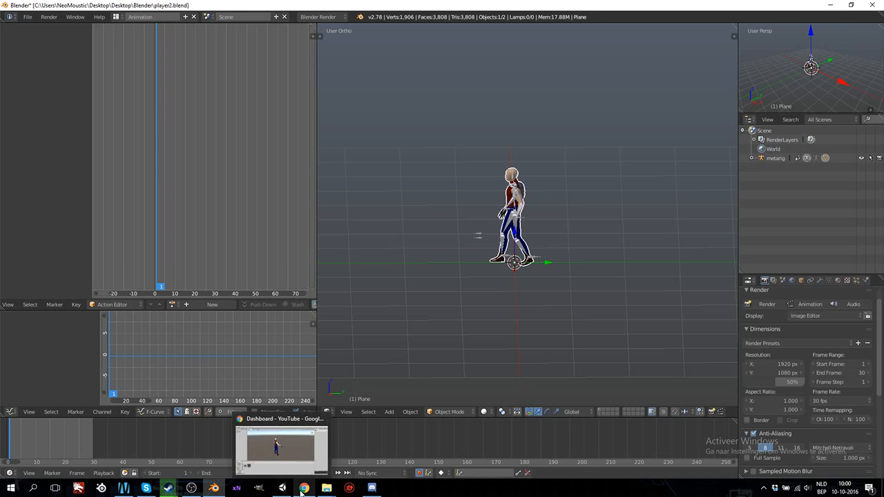
pyautogui.moveTo(207, 493)
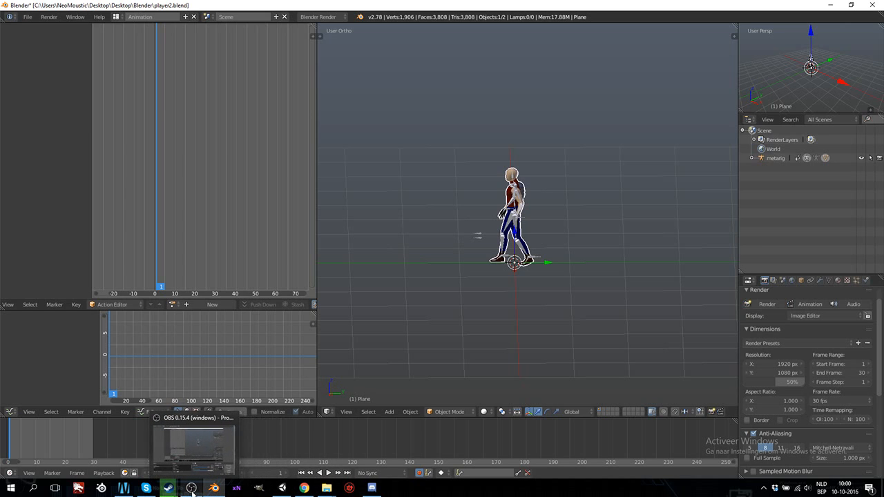
pyautogui.moveTo(155, 492)
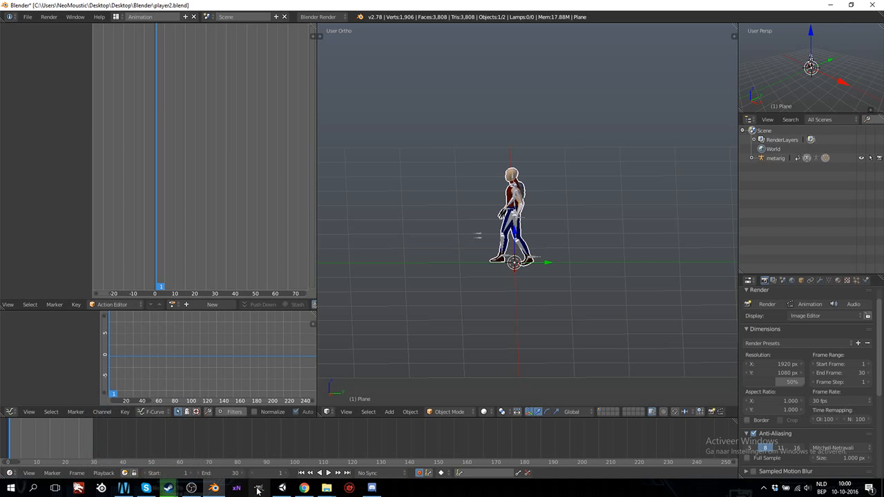
pyautogui.click(282, 488)
pyautogui.scroll(2, 268, 294)
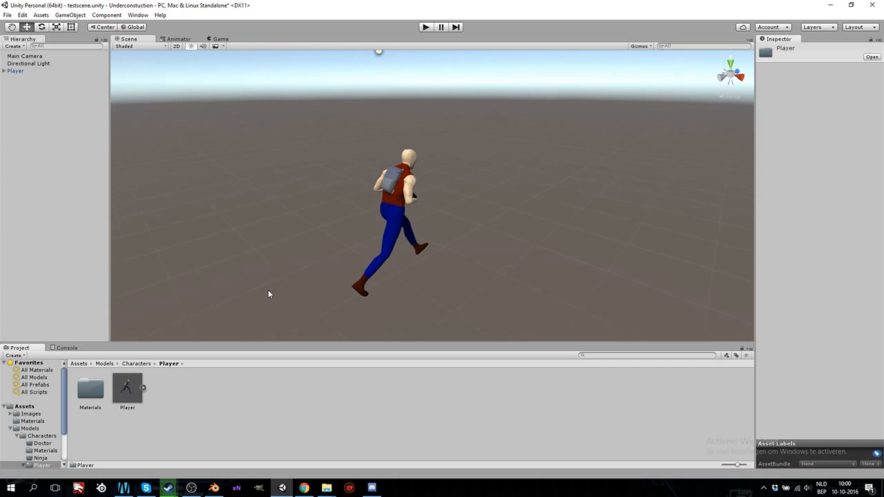
pyautogui.keyDown('alt'); pyautogui.moveTo(444, 263); pyautogui.dragTo(463, 238); pyautogui.keyUp('alt')
pyautogui.moveTo(463, 238); pyautogui.dragTo(473, 230, button='right')
pyautogui.moveTo(473, 229); pyautogui.dragTo(481, 247, button='middle')
pyautogui.moveTo(482, 246); pyautogui.dragTo(407, 231, button='right')
pyautogui.moveTo(646, 282); pyautogui.dragTo(564, 272, button='middle')
# - Expand the Player model asset and look through its sub-assets and animation clips at a larger thumbnail size
pyautogui.click(143, 389)
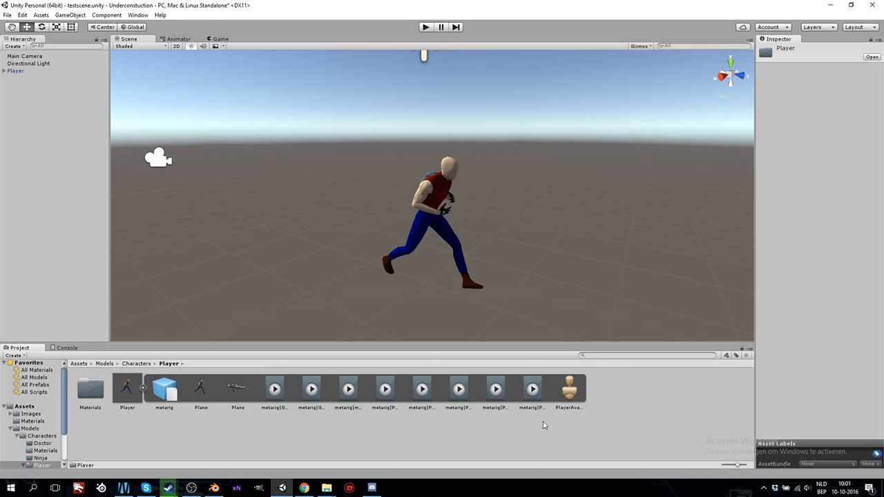
pyautogui.keyDown('ctrl'); pyautogui.scroll(3, 543, 421); pyautogui.keyUp('ctrl')
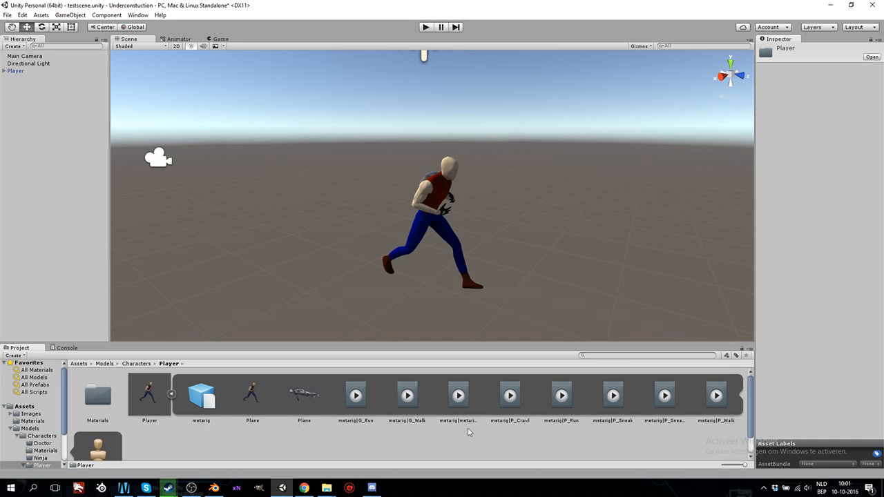
pyautogui.scroll(-1, 509, 432)
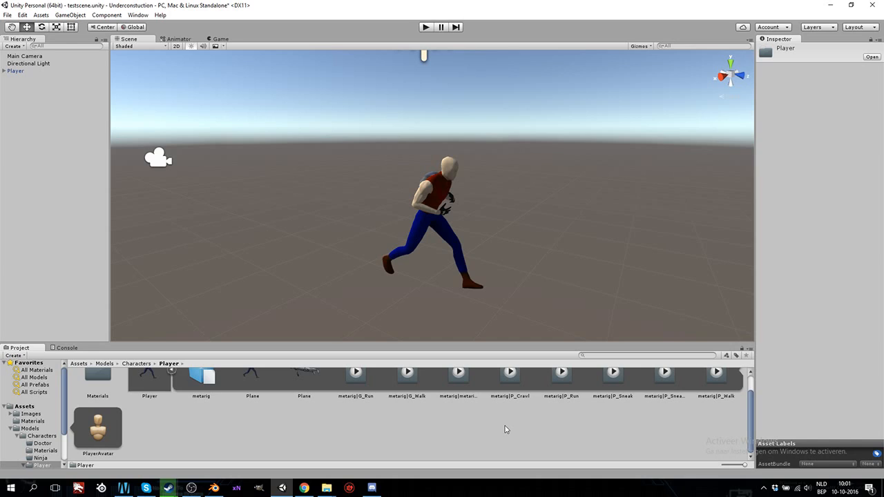
pyautogui.scroll(1, 505, 430)
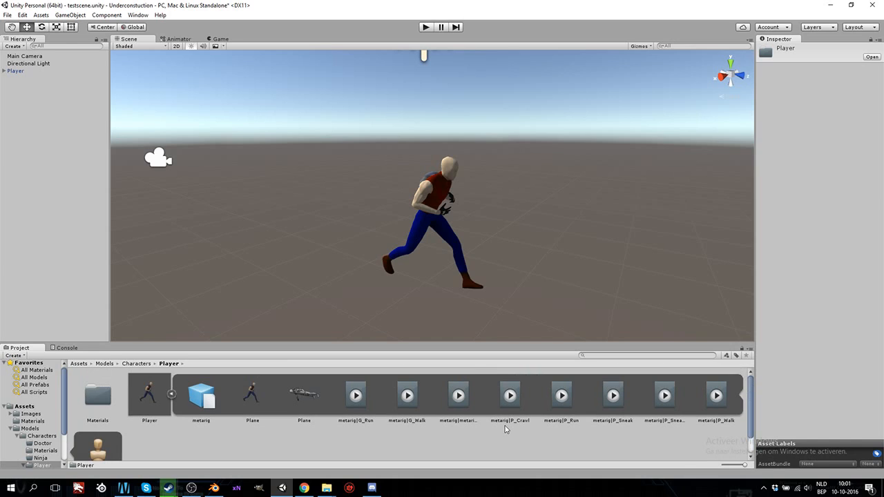
# - Select the metarig|metarigAction clip and enlarge its animation preview in width and height
pyautogui.doubleClick(459, 395)
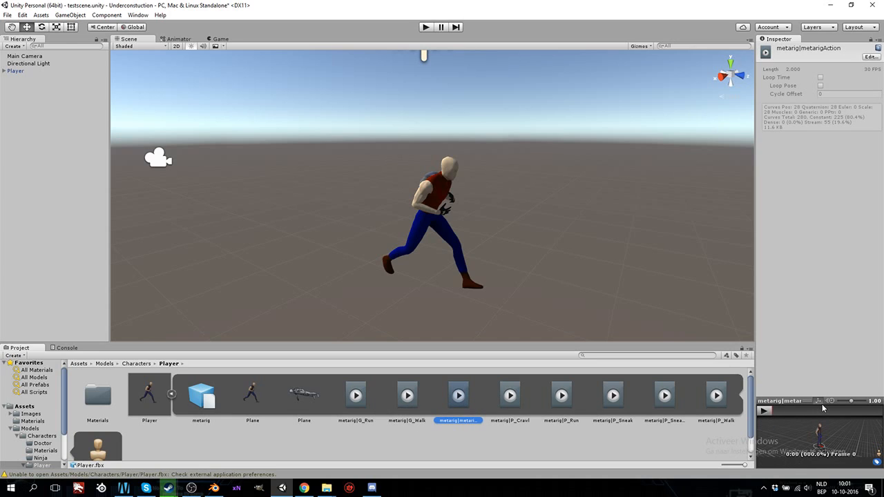
pyautogui.click(824, 379)
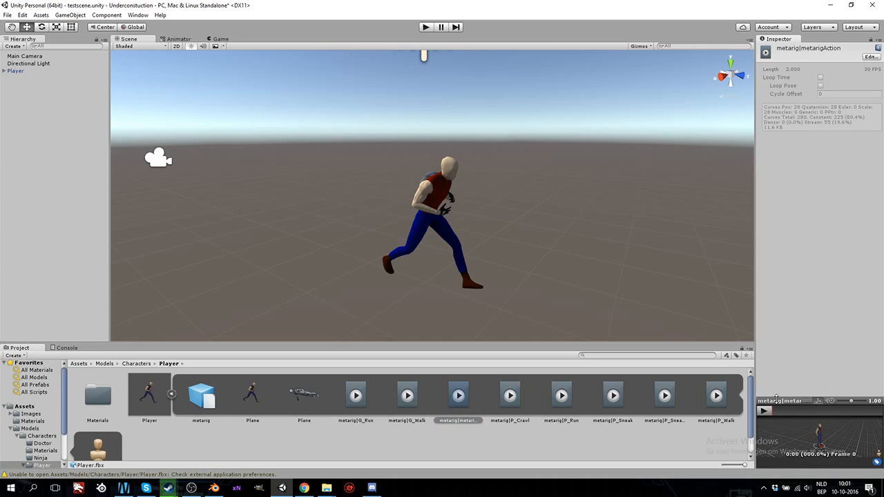
pyautogui.moveTo(756, 363); pyautogui.dragTo(569, 363)
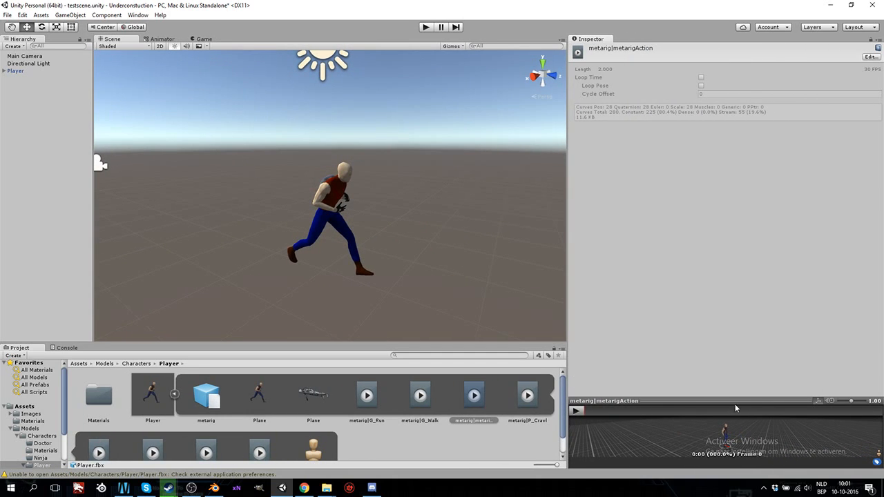
pyautogui.moveTo(735, 403); pyautogui.dragTo(732, 137)
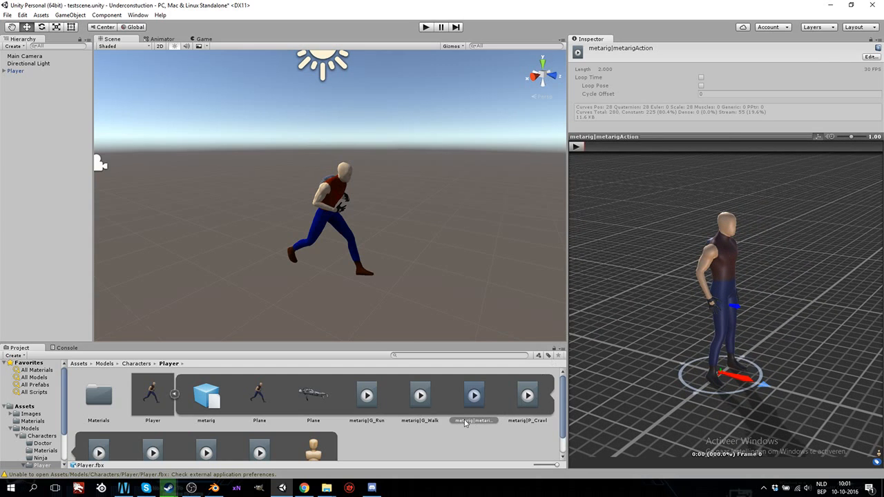
# - Preview the metarigAction, G_Run, G_Walk and P_Crawl animation clips one after another
pyautogui.click(577, 148)
pyautogui.click(371, 396)
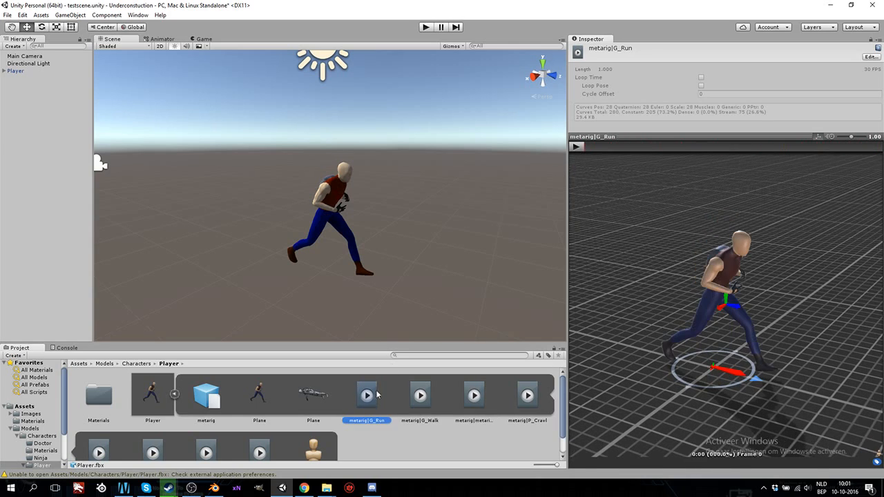
pyautogui.click(578, 148)
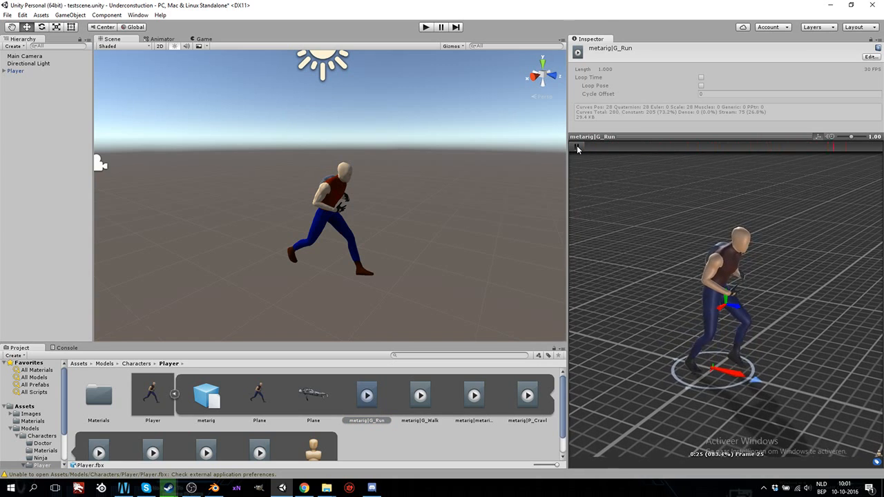
pyautogui.click(420, 395)
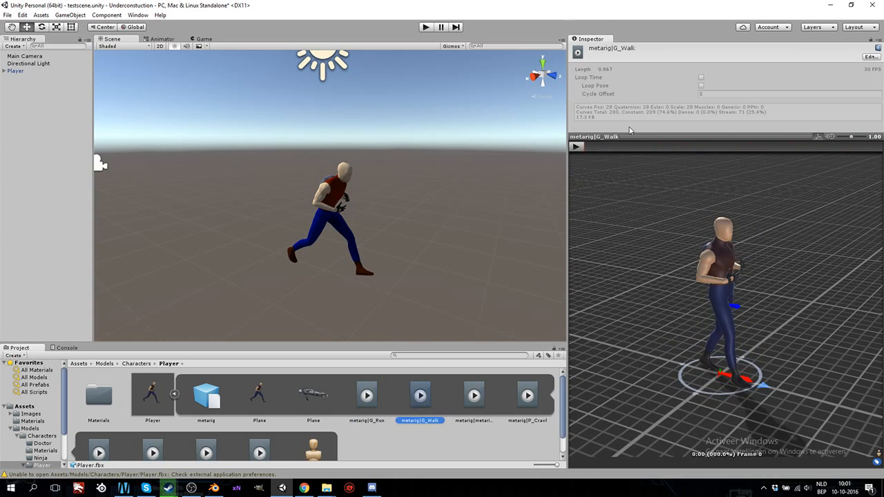
pyautogui.click(577, 147)
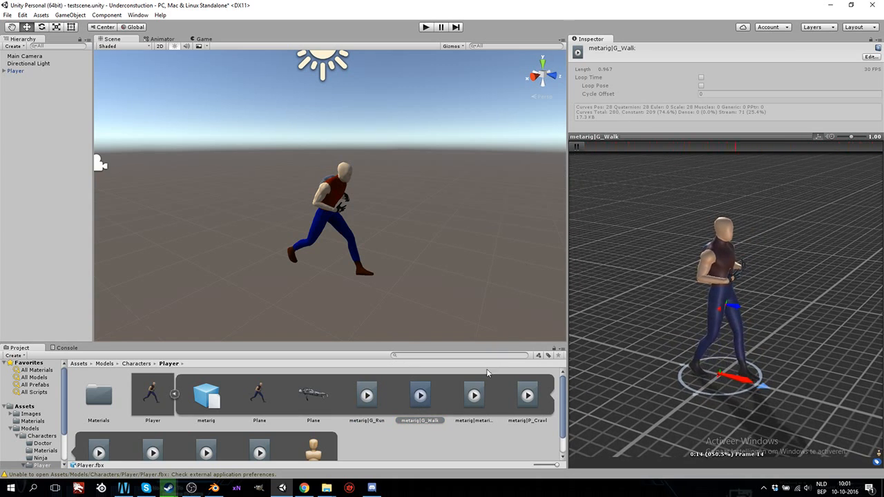
pyautogui.click(527, 393)
pyautogui.click(577, 147)
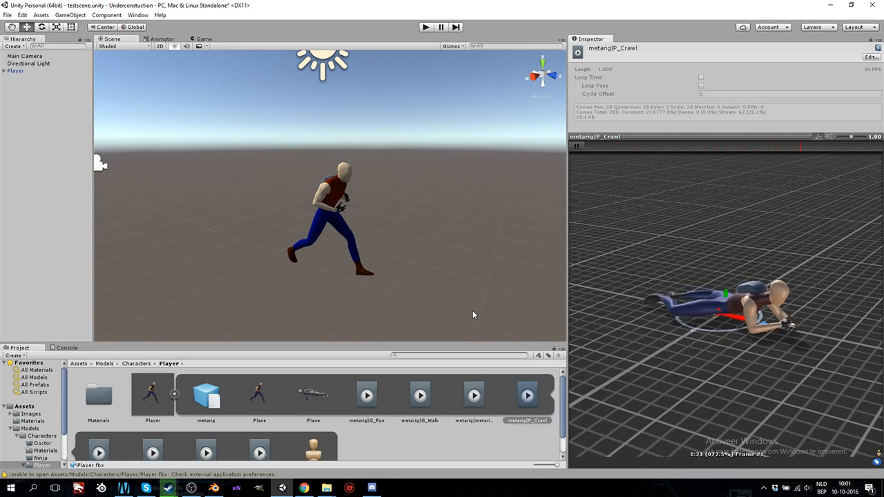
# - Preview the P_Run, P_Sneak, P_SneakRun and P_Walk animation clips one after another
pyautogui.click(100, 453)
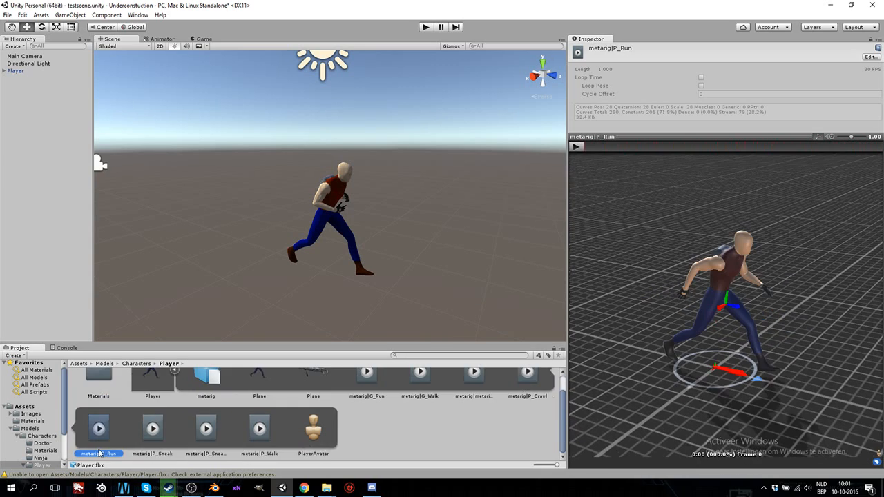
pyautogui.click(576, 146)
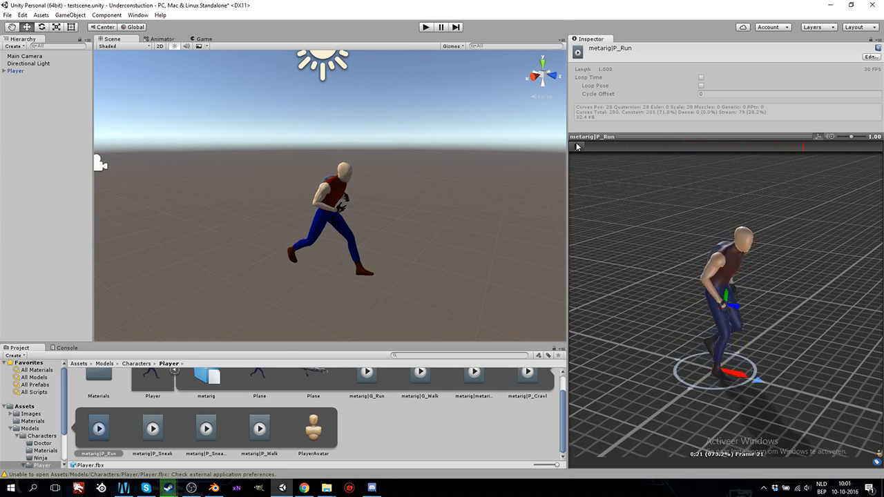
pyautogui.click(153, 428)
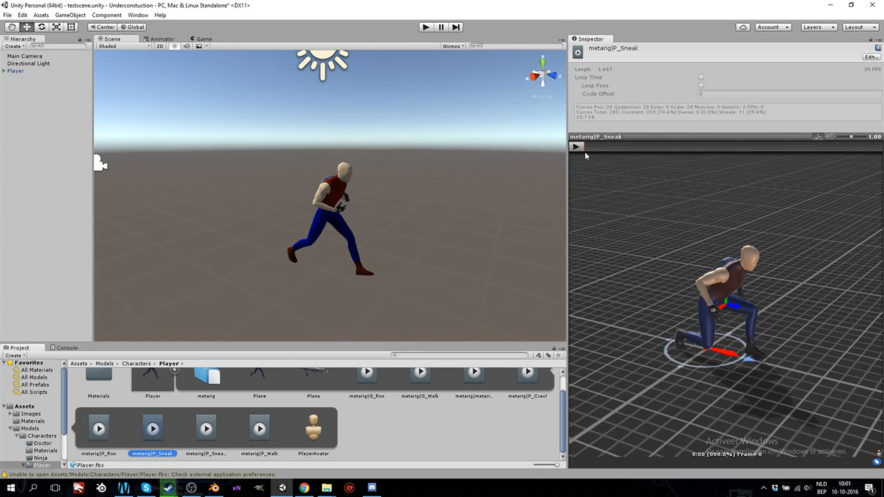
pyautogui.click(581, 149)
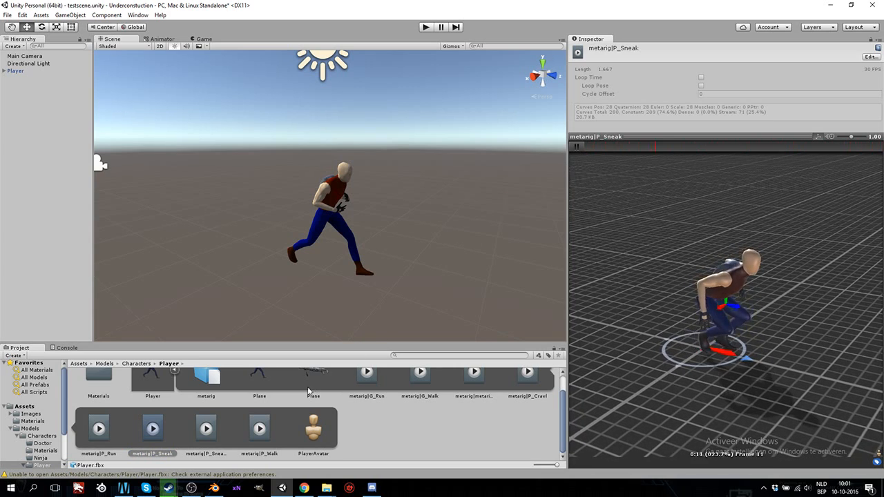
pyautogui.press('Right')
pyautogui.click(581, 148)
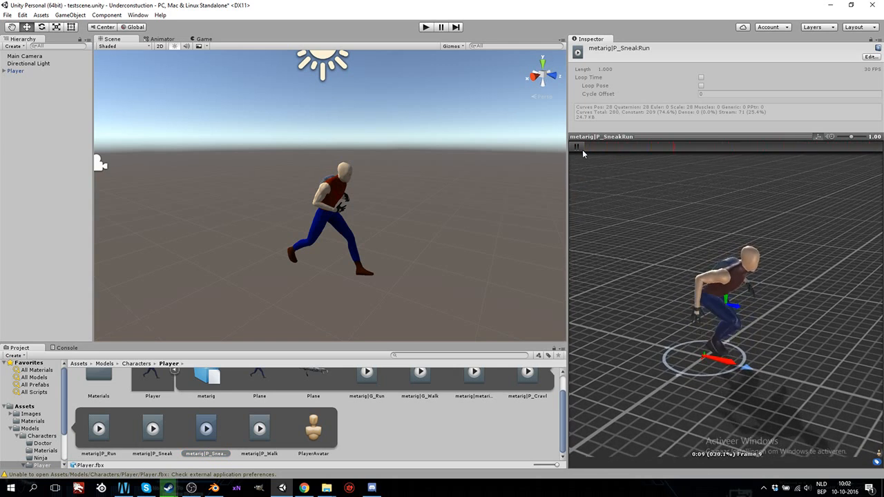
pyautogui.press('Right')
pyautogui.click(576, 147)
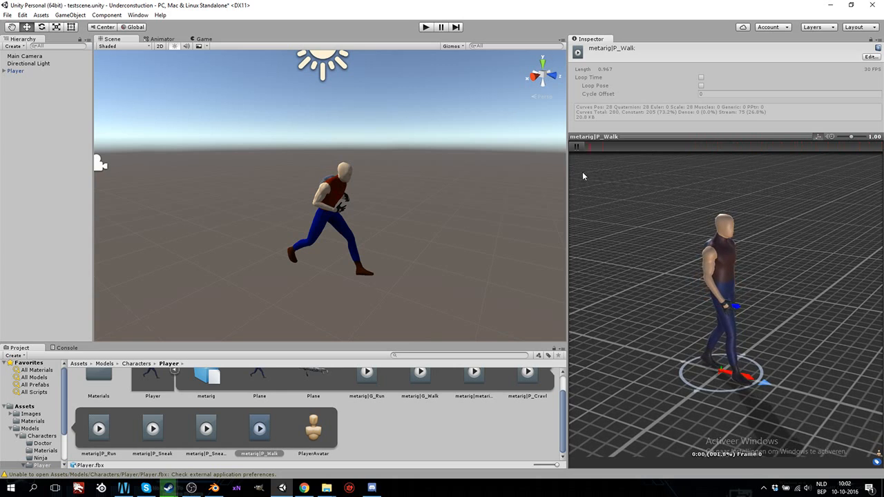
# - Narrow the Inspector to give the scene view more room, and pause the P_Walk preview
pyautogui.moveTo(569, 171); pyautogui.dragTo(758, 178)
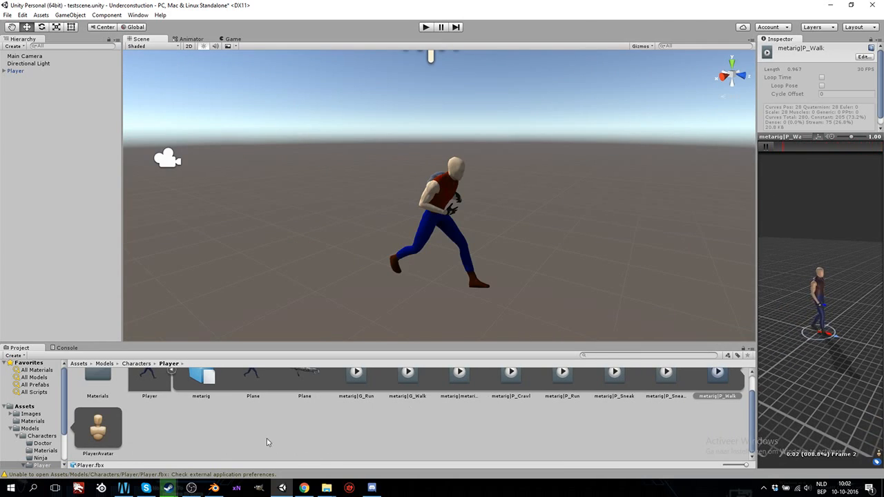
pyautogui.scroll(2, 276, 429)
pyautogui.click(765, 145)
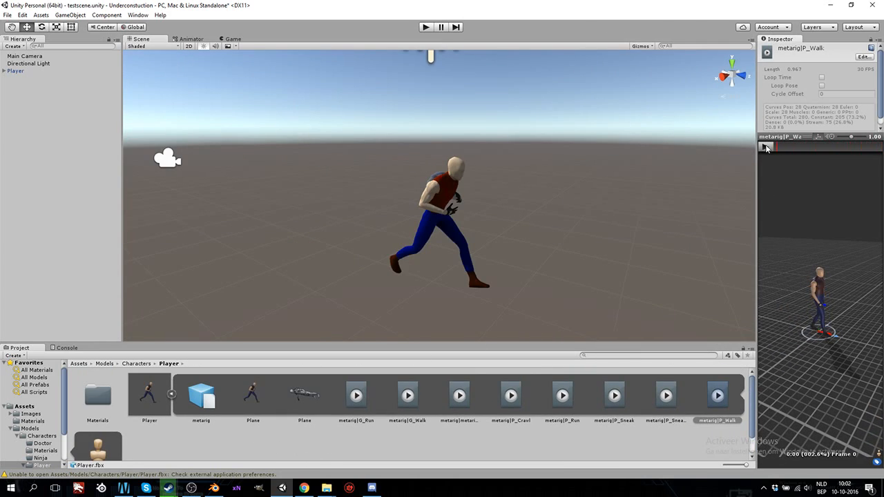
# - Try to add the PlayerAvatar asset to the Animator's empty layer list, and clear the selection
pyautogui.scroll(-2, 135, 443)
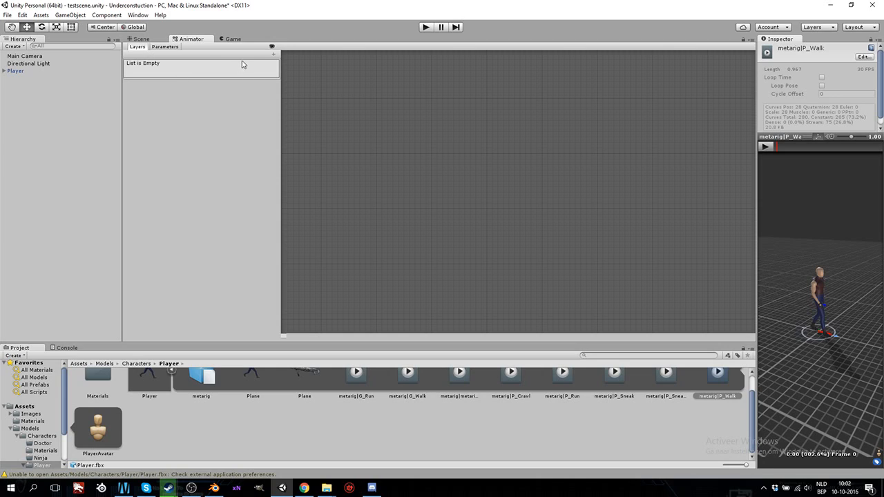
pyautogui.moveTo(97, 425); pyautogui.dragTo(204, 73)
pyautogui.click(95, 434)
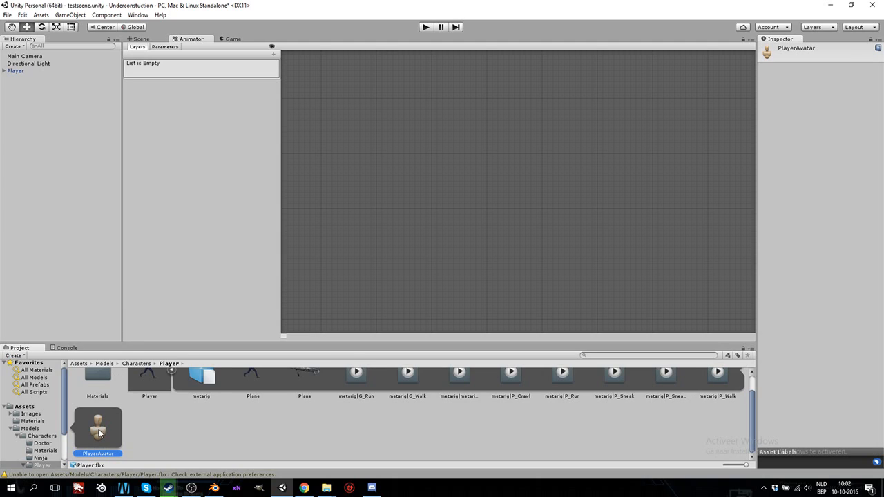
pyautogui.rightClick(99, 434)
pyautogui.click(212, 227)
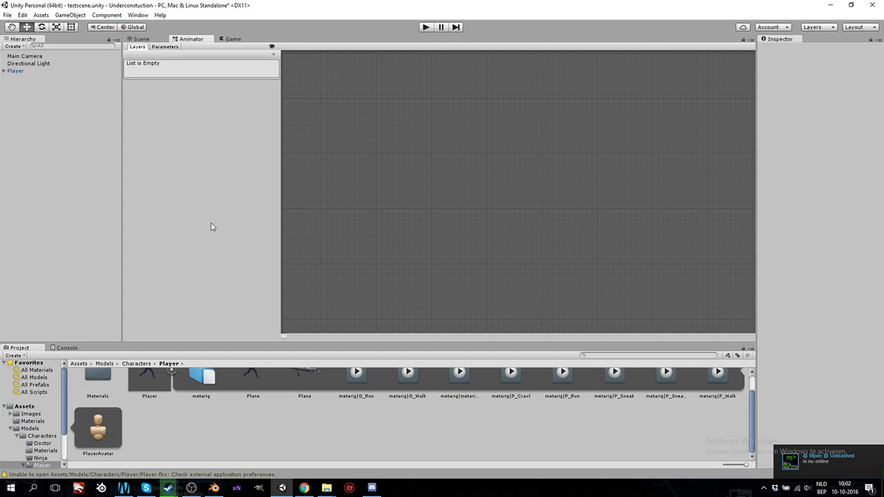
# - Create an Animator Controller named PlayerAnim in the Player folder
pyautogui.rightClick(157, 371)
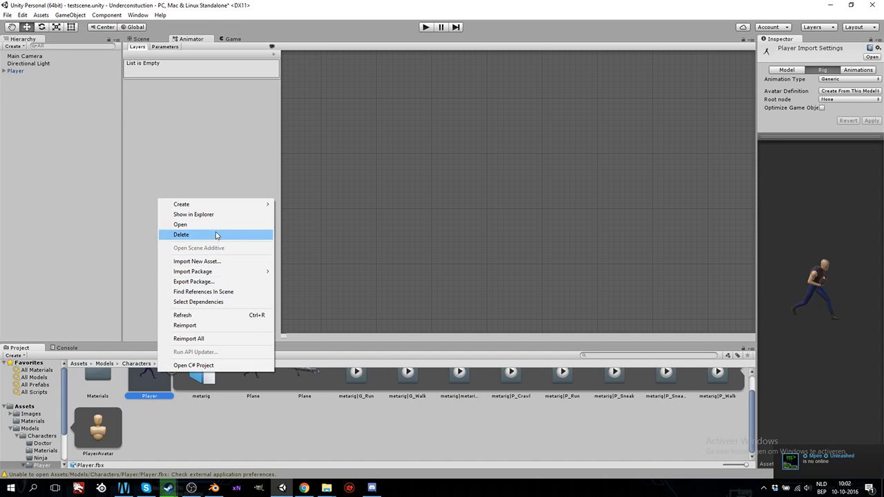
pyautogui.moveTo(228, 205)
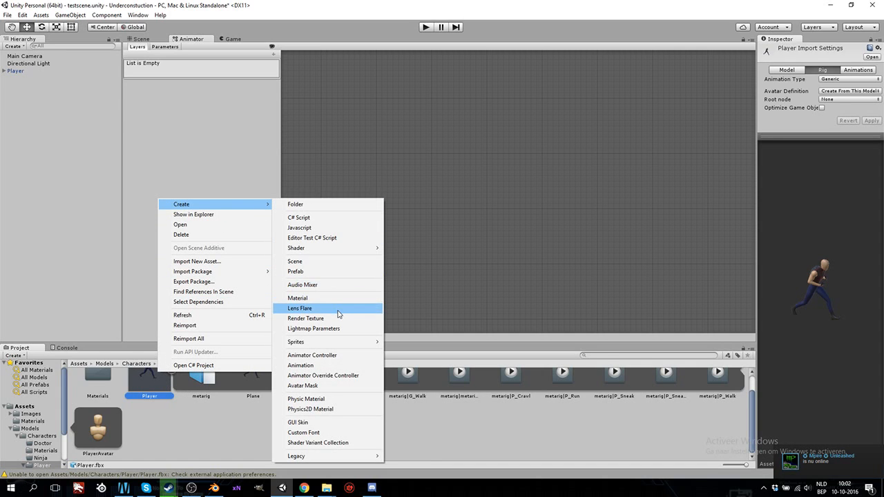
pyautogui.click(332, 359)
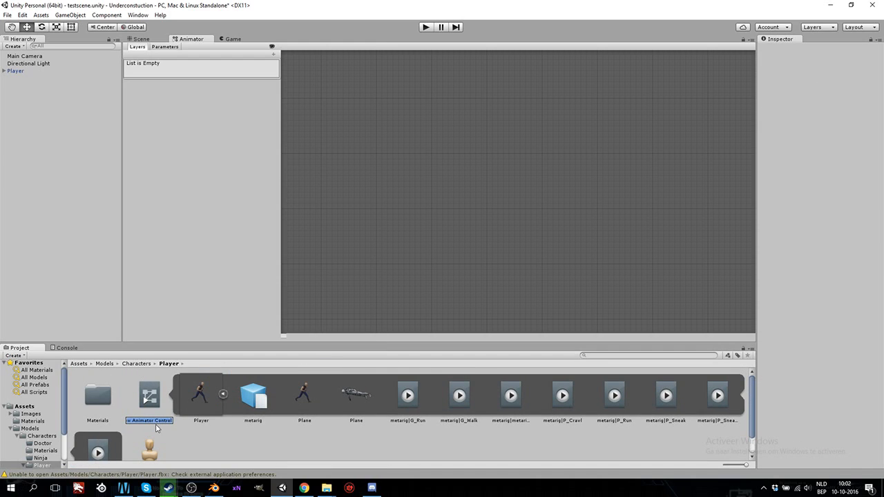
pyautogui.write('PlayerAnim')
pyautogui.press('Return')
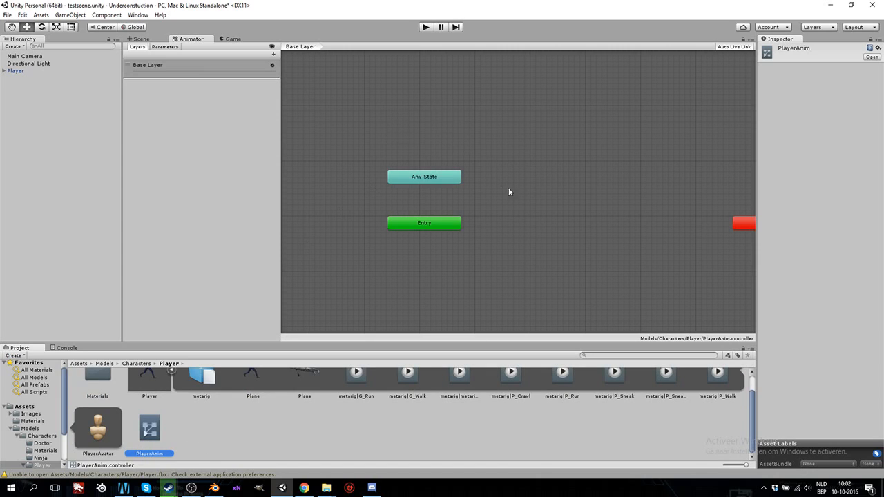
# - Add the metarigAction clip to the Base Layer as a state between Entry and Exit, and enable its Foot IK
pyautogui.moveTo(611, 197); pyautogui.dragTo(503, 163, button='middle')
pyautogui.moveTo(324, 181); pyautogui.dragTo(341, 182, button='middle')
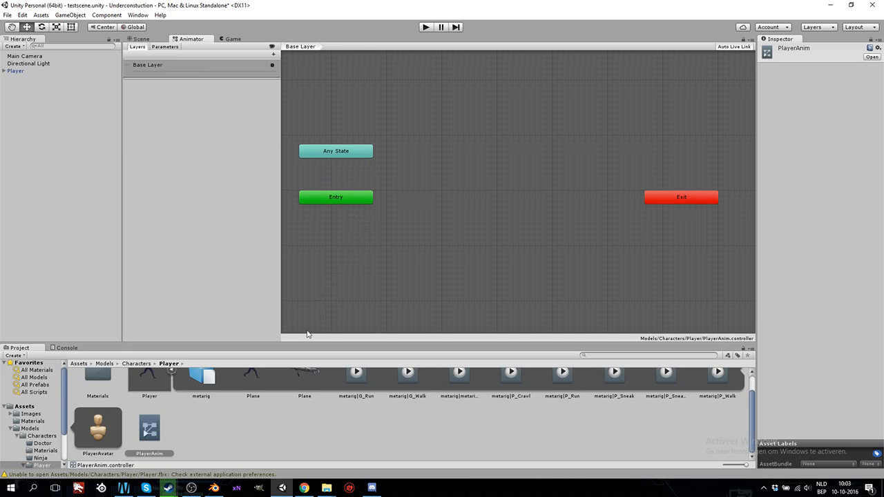
pyautogui.scroll(1, 253, 421)
pyautogui.scroll(-1, 253, 423)
pyautogui.moveTo(458, 385); pyautogui.dragTo(446, 177)
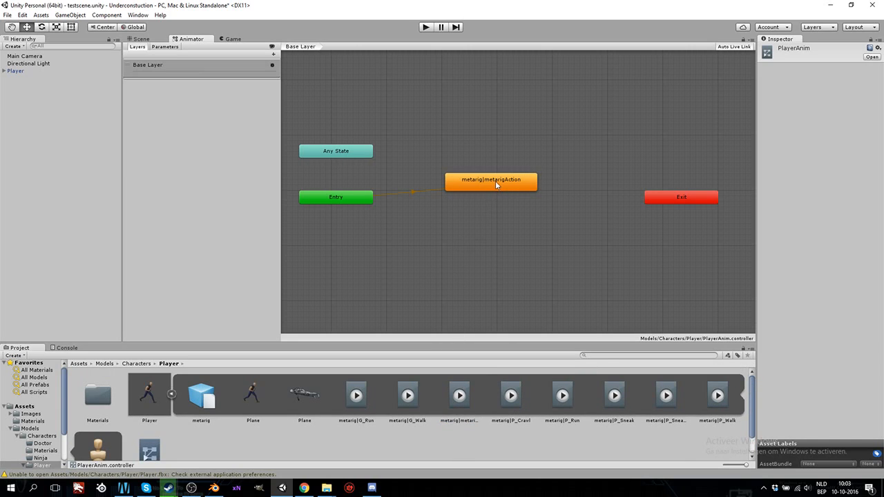
pyautogui.moveTo(495, 185); pyautogui.dragTo(459, 168)
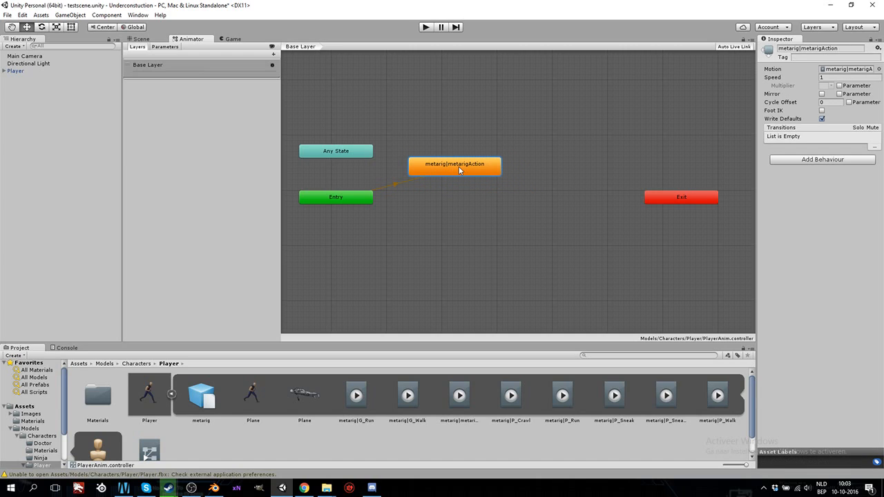
pyautogui.moveTo(454, 168); pyautogui.dragTo(485, 169)
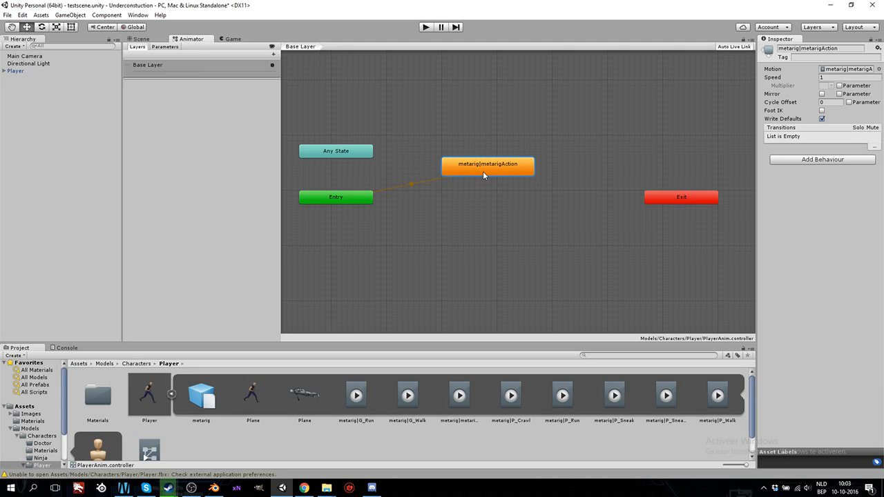
pyautogui.click(822, 111)
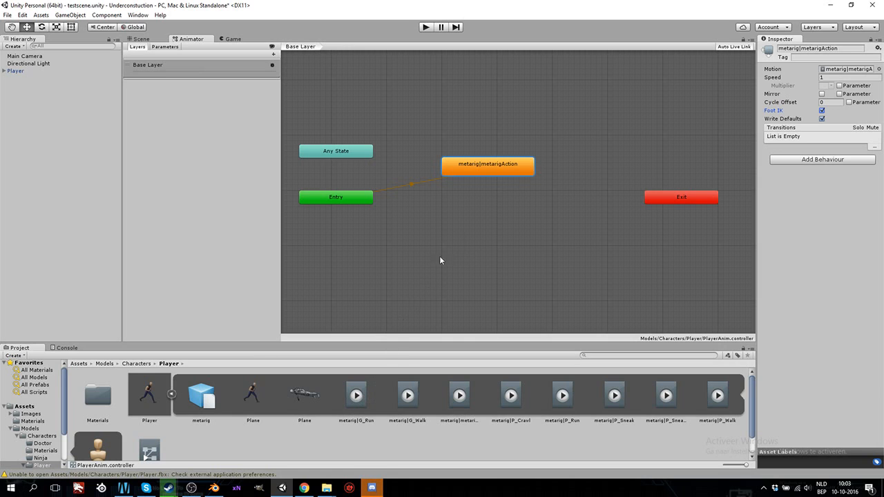
pyautogui.moveTo(496, 202); pyautogui.dragTo(501, 259, button='middle')
pyautogui.moveTo(493, 141); pyautogui.dragTo(522, 163, button='middle')
pyautogui.click(534, 103)
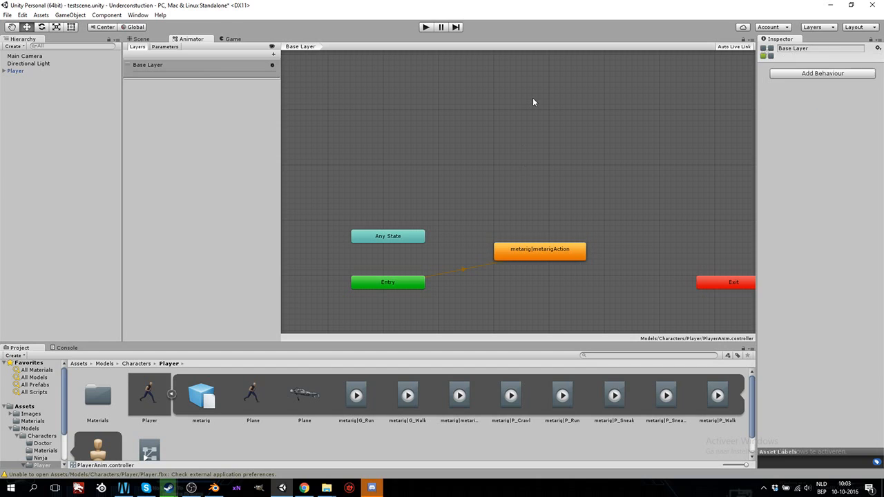
pyautogui.moveTo(557, 115); pyautogui.dragTo(523, 147, button='middle')
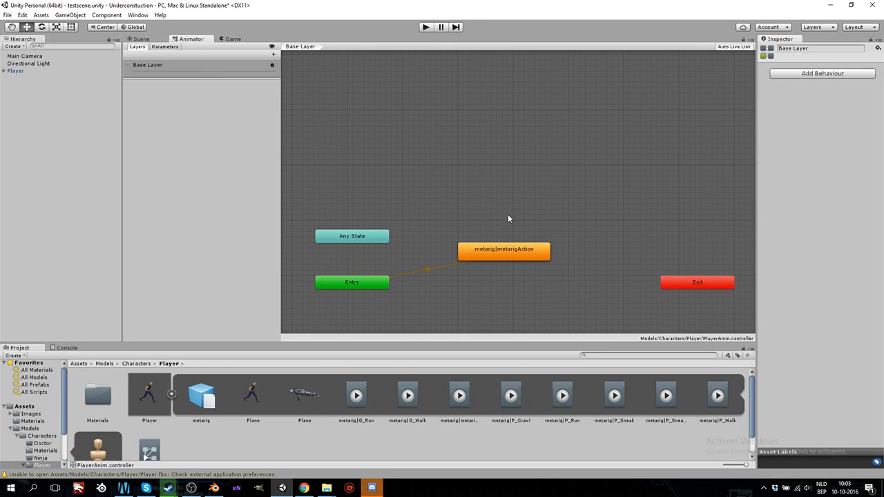
pyautogui.moveTo(359, 397)
pyautogui.mouseDown()
pyautogui.moveTo(361, 36)
pyautogui.moveTo(363, 74)
pyautogui.moveTo(413, 116)
pyautogui.moveTo(373, 406)
pyautogui.mouseUp()
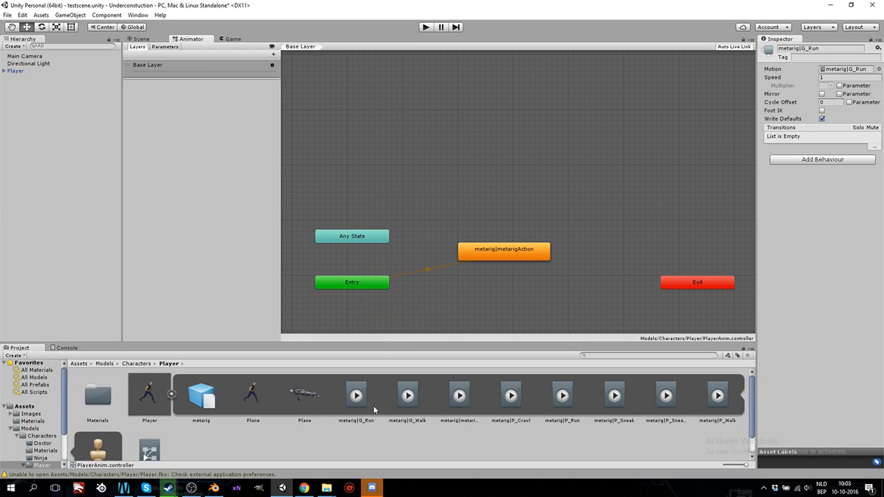
pyautogui.rightClick(376, 253)
pyautogui.click(413, 300)
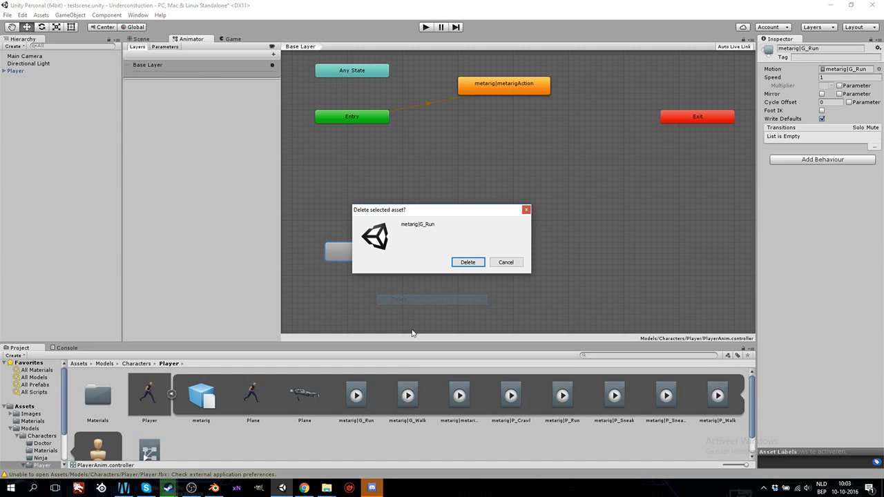
pyautogui.click(467, 262)
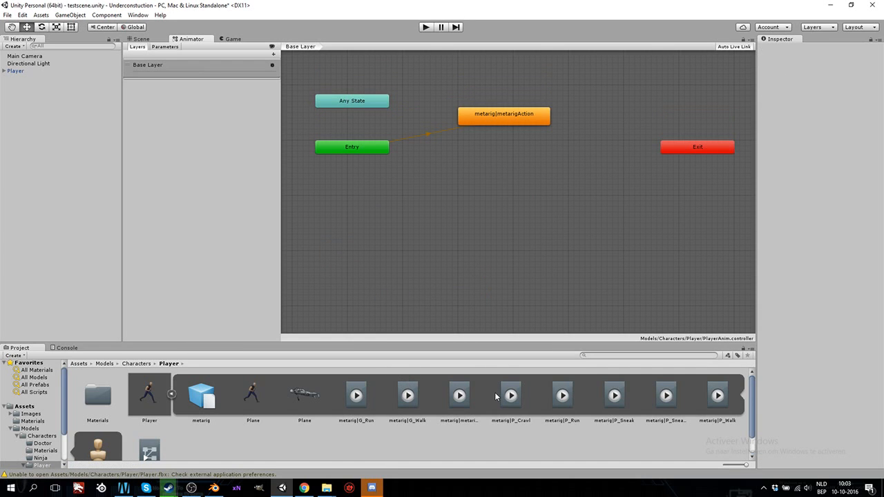
# - Add the P_Crawl, P_Run, P_Sneak, P_SneakRun and P_Walk clips to the Base Layer as states
pyautogui.click(507, 180)
pyautogui.moveTo(504, 219); pyautogui.dragTo(510, 313, button='middle')
pyautogui.moveTo(520, 218); pyautogui.dragTo(513, 240, button='middle')
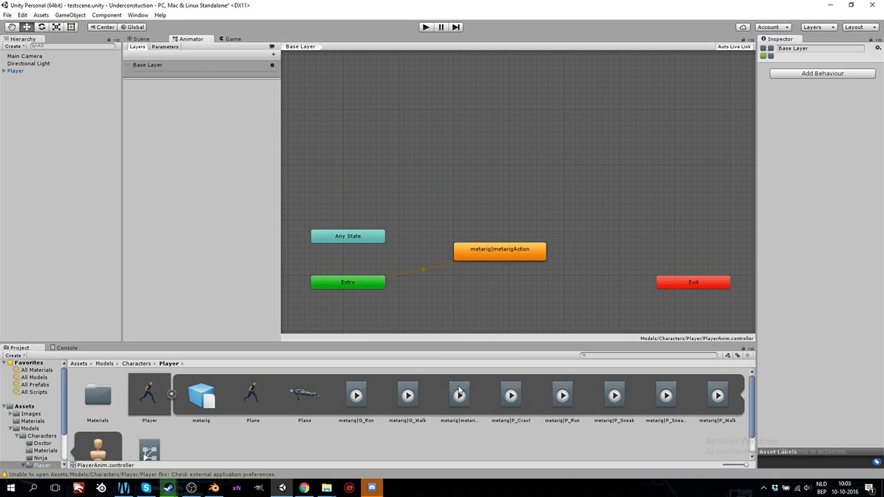
pyautogui.moveTo(510, 398); pyautogui.dragTo(406, 95)
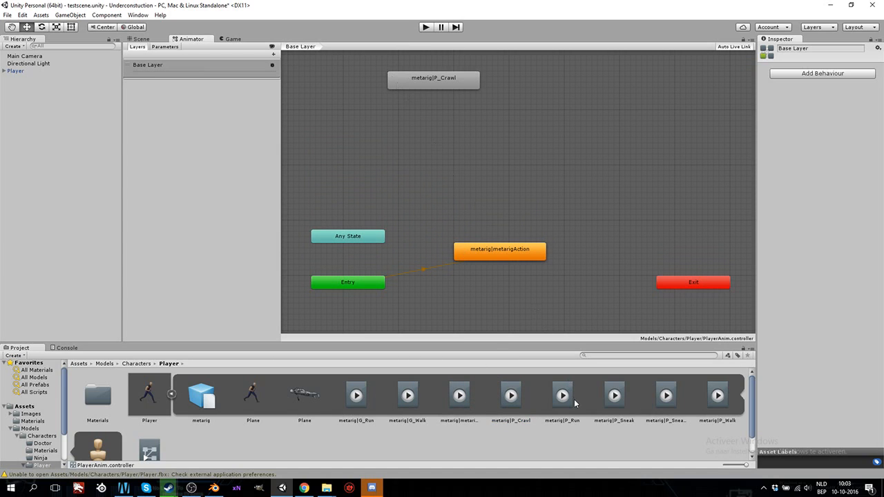
pyautogui.moveTo(574, 400); pyautogui.dragTo(560, 275)
pyautogui.moveTo(679, 67); pyautogui.dragTo(703, 67)
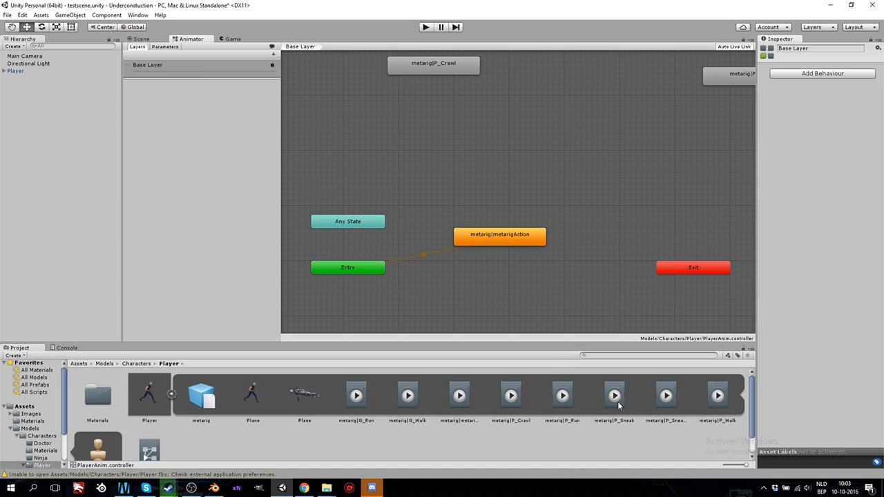
pyautogui.moveTo(618, 402); pyautogui.dragTo(424, 109)
pyautogui.moveTo(665, 399); pyautogui.dragTo(414, 156)
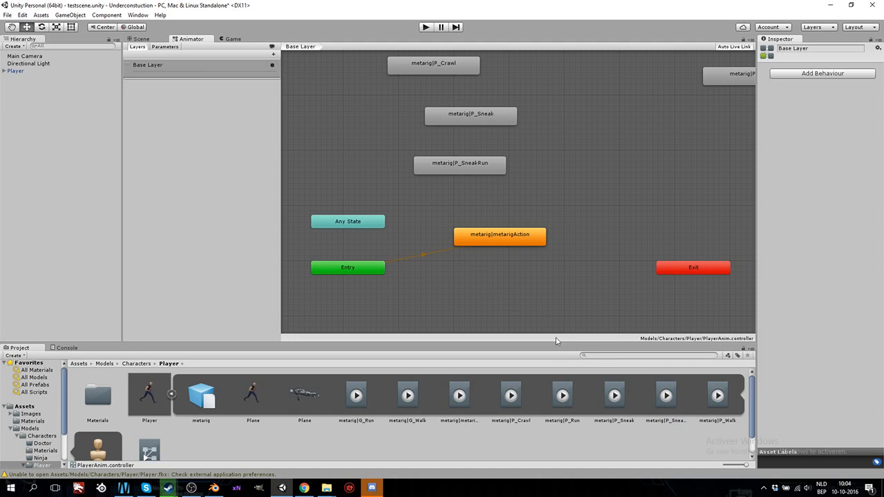
pyautogui.moveTo(718, 396); pyautogui.dragTo(593, 77)
pyautogui.scroll(-1, 410, 399)
pyautogui.scroll(1, 410, 399)
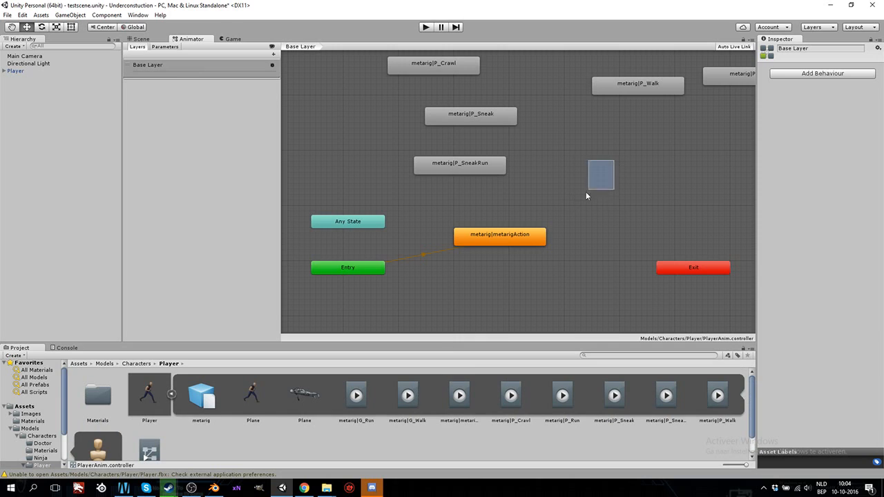
# - Place the P_Walk state beneath P_Run, P_Sneak above P_SneakRun, and P_Crawl between the two pairs
pyautogui.moveTo(603, 166); pyautogui.dragTo(513, 228, button='middle')
pyautogui.moveTo(534, 160); pyautogui.dragTo(646, 180)
pyautogui.moveTo(372, 196); pyautogui.dragTo(335, 184)
pyautogui.moveTo(343, 147); pyautogui.dragTo(533, 166)
pyautogui.moveTo(325, 177); pyautogui.dragTo(400, 135)
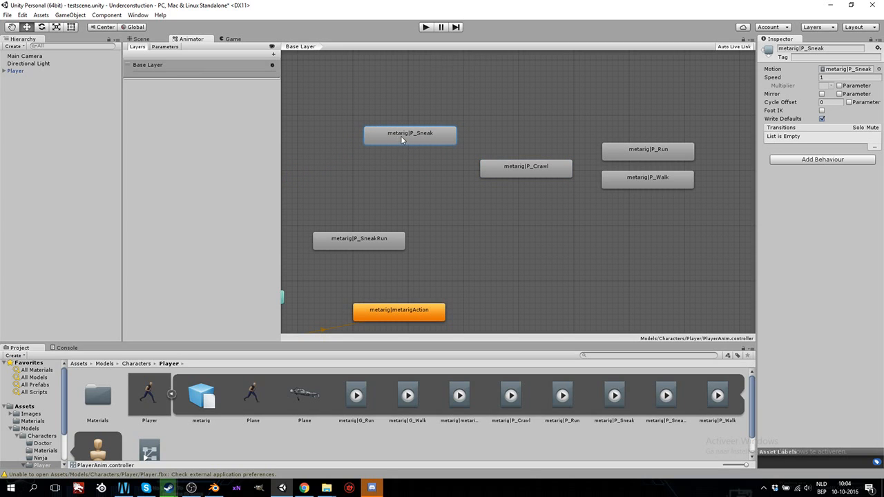
pyautogui.moveTo(370, 240); pyautogui.dragTo(417, 199)
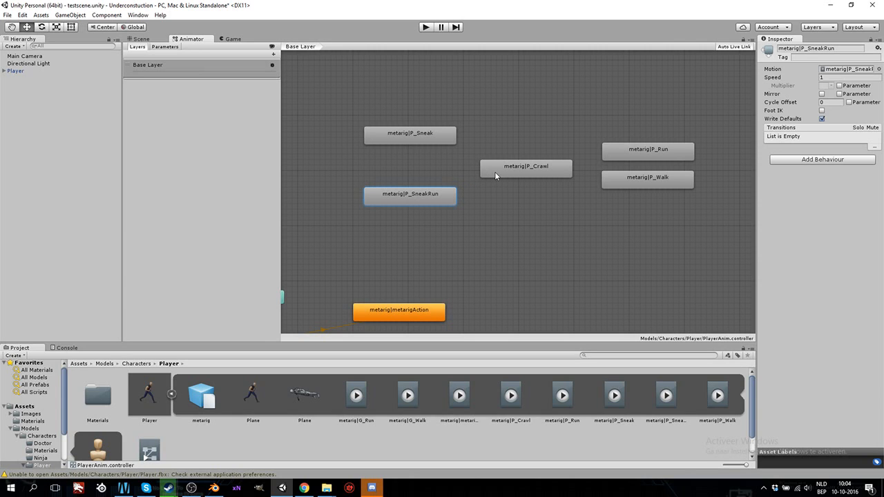
# - Raise P_Crawl above the other states and align P_Sneak and P_SneakRun in a column facing P_Run and P_Walk
pyautogui.moveTo(519, 165); pyautogui.dragTo(523, 101)
pyautogui.moveTo(424, 133); pyautogui.dragTo(452, 133)
pyautogui.moveTo(648, 152); pyautogui.dragTo(622, 135)
pyautogui.moveTo(642, 181); pyautogui.dragTo(611, 181)
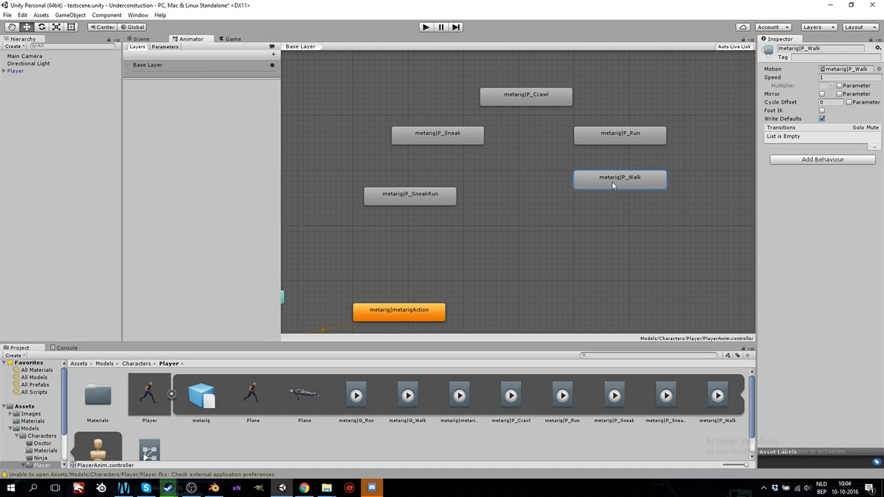
pyautogui.moveTo(410, 196); pyautogui.dragTo(439, 181)
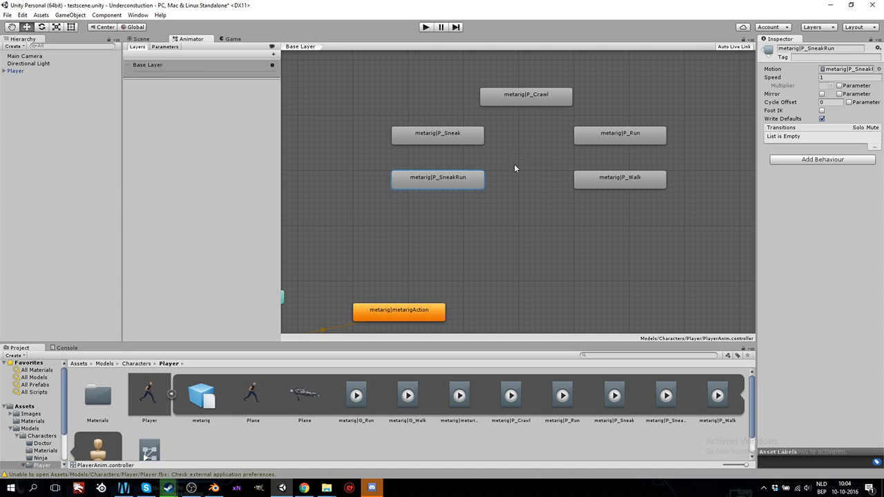
# - Center the metarigAction state below the two columns, directly under P_Crawl, and shift P_SneakRun and P_Sneak slightly outward
pyautogui.moveTo(469, 206); pyautogui.dragTo(482, 181, button='middle')
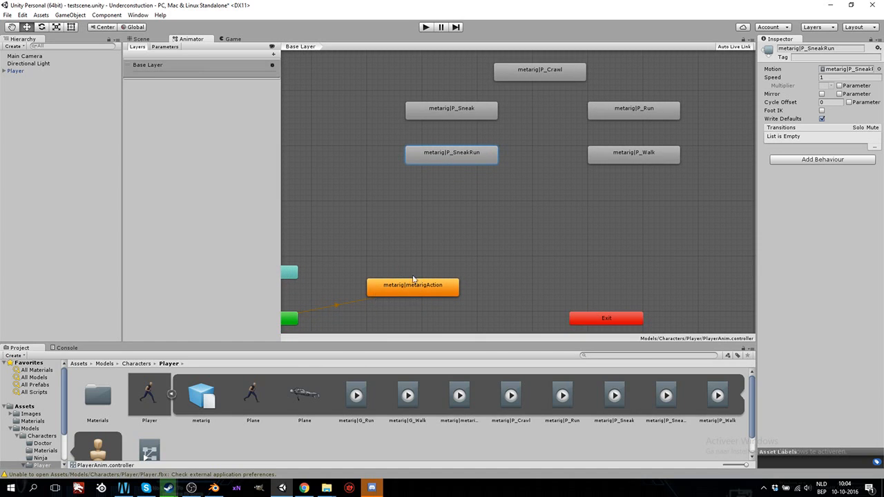
pyautogui.moveTo(414, 287); pyautogui.dragTo(543, 194)
pyautogui.moveTo(477, 152); pyautogui.dragTo(475, 155)
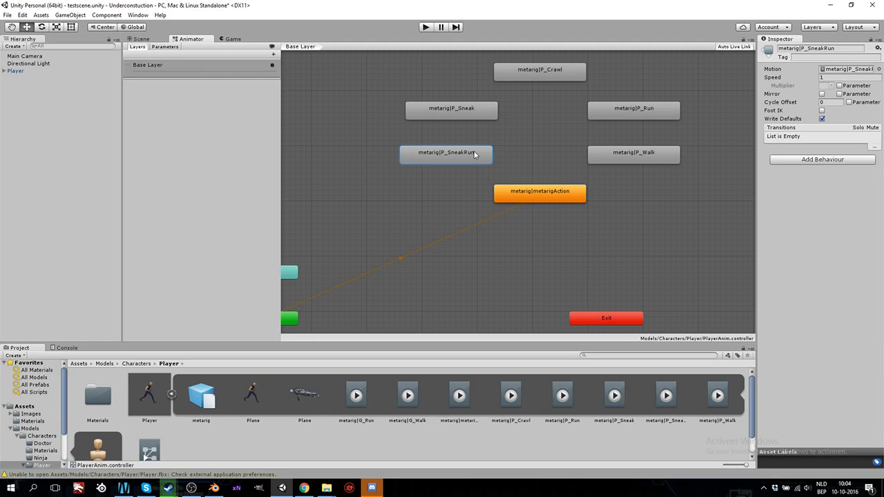
pyautogui.moveTo(477, 115); pyautogui.dragTo(472, 112)
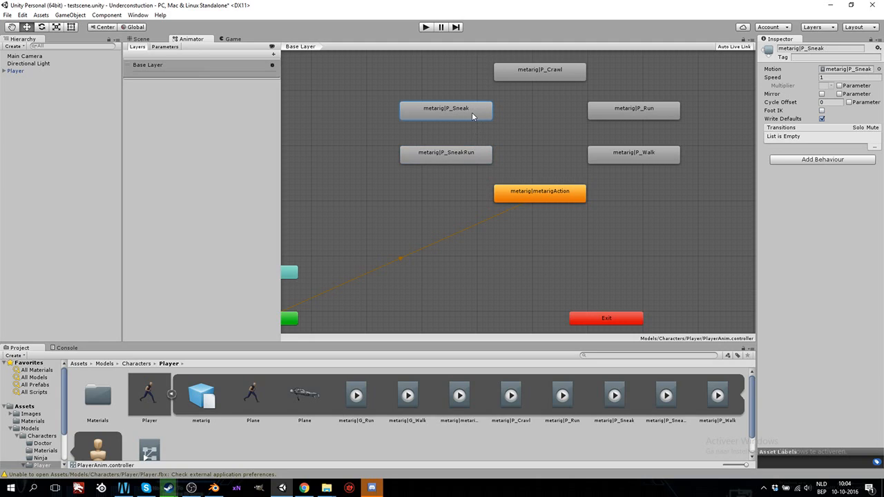
# - Make transitions from the metarigAction state to P_SneakRun, P_Sneak and P_Crawl
pyautogui.rightClick(534, 196)
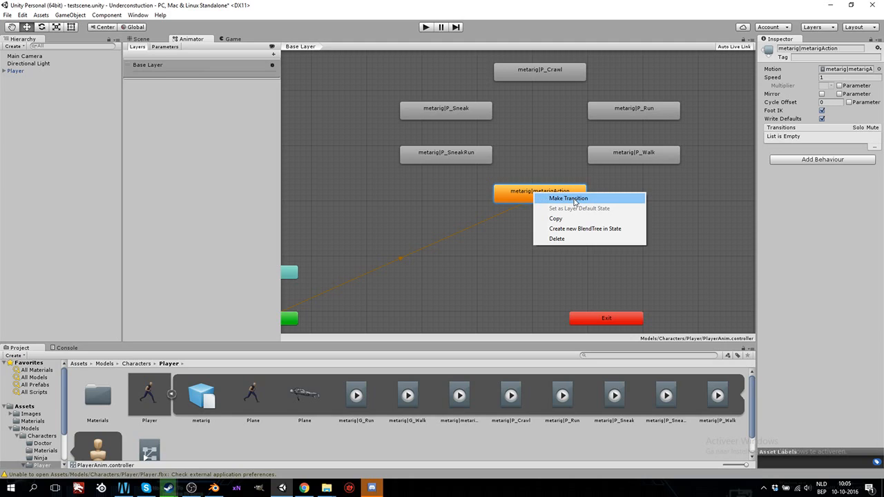
pyautogui.click(574, 198)
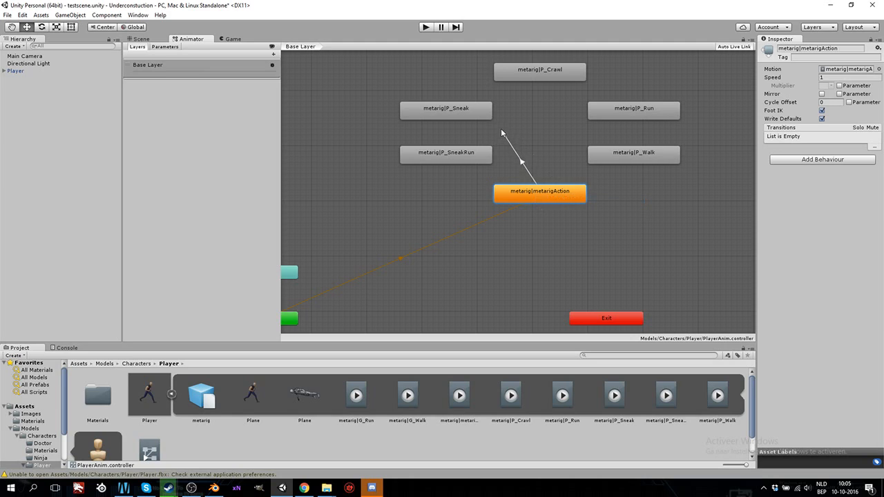
pyautogui.click(476, 157)
pyautogui.rightClick(529, 195)
pyautogui.click(566, 200)
pyautogui.click(477, 115)
pyautogui.rightClick(545, 184)
pyautogui.click(565, 194)
pyautogui.click(541, 75)
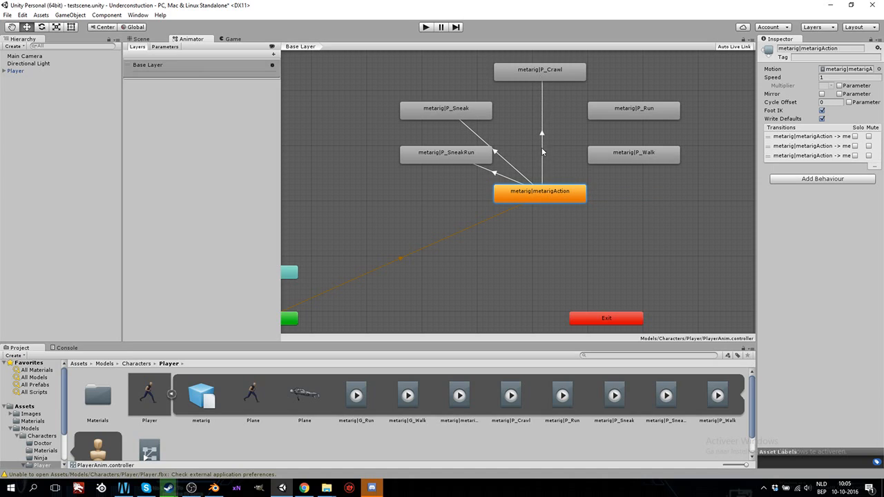
# - Make transitions from the metarigAction state to P_Run and P_Walk
pyautogui.rightClick(543, 194)
pyautogui.click(567, 199)
pyautogui.click(622, 109)
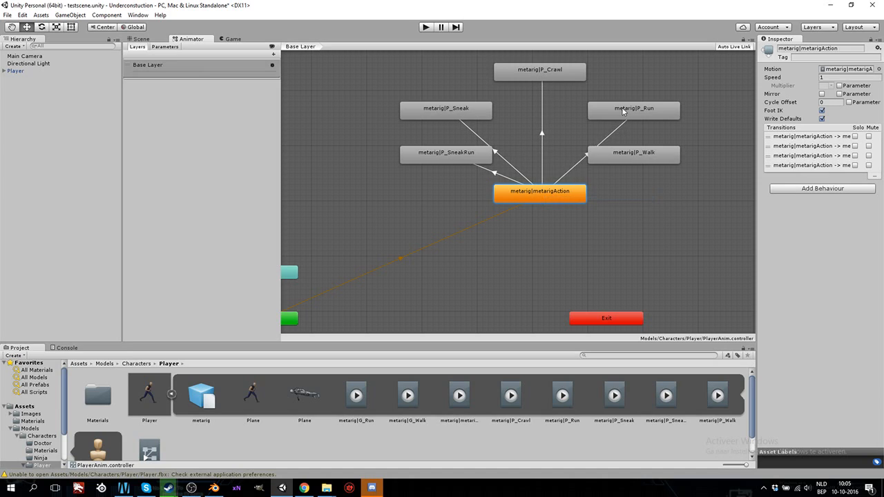
pyautogui.rightClick(551, 195)
pyautogui.click(605, 201)
pyautogui.click(630, 157)
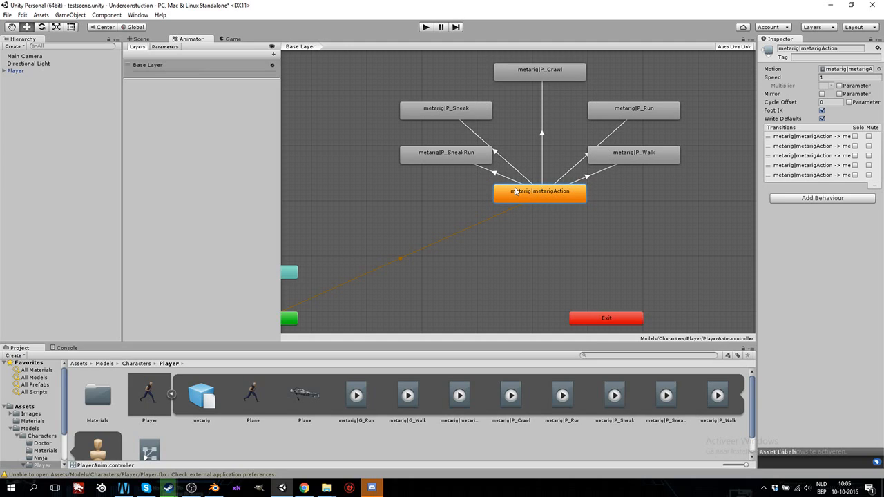
# - Make return transitions from P_Crawl, P_Sneak and P_SneakRun to the metarigAction state
pyautogui.rightClick(528, 76)
pyautogui.click(547, 80)
pyautogui.click(540, 198)
pyautogui.rightClick(477, 116)
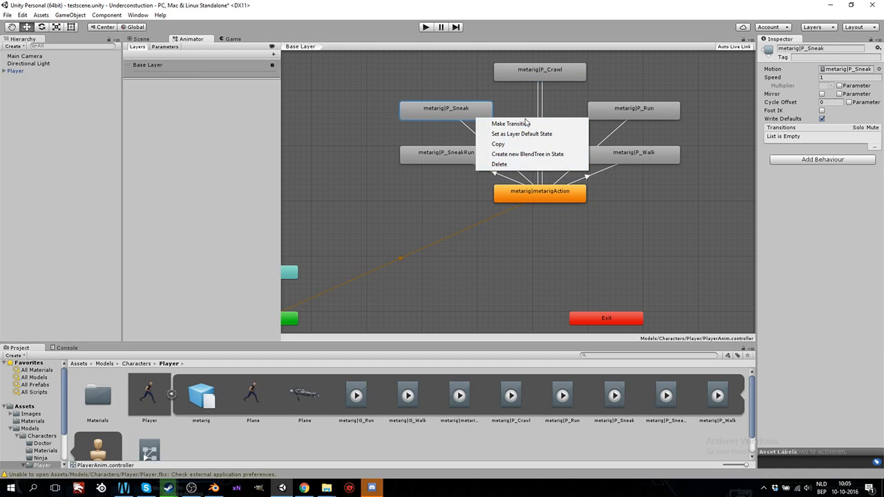
pyautogui.click(525, 124)
pyautogui.click(539, 194)
pyautogui.rightClick(459, 153)
pyautogui.click(484, 160)
pyautogui.click(522, 192)
# - Make return transitions from P_Run and P_Walk to the metarigAction state
pyautogui.rightClick(601, 112)
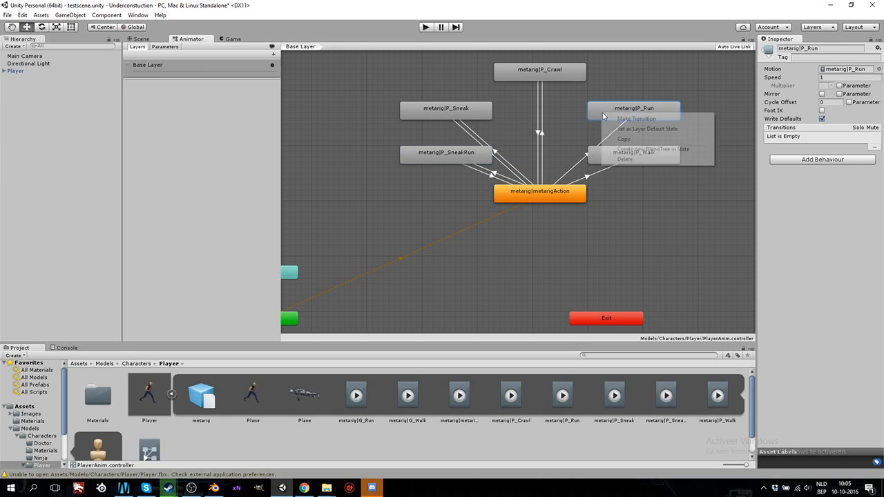
pyautogui.click(629, 119)
pyautogui.click(550, 195)
pyautogui.rightClick(614, 162)
pyautogui.click(633, 166)
pyautogui.click(559, 195)
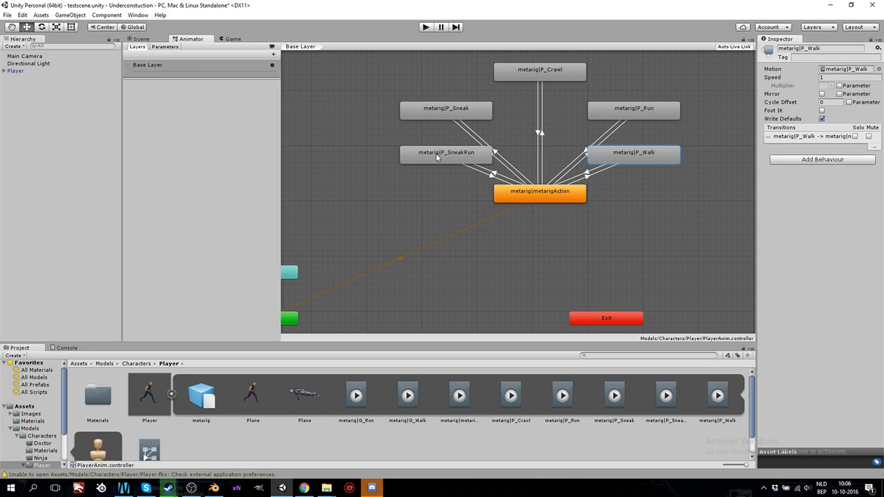
# - Make transitions in both directions between the P_Run and P_Walk states
pyautogui.rightClick(631, 113)
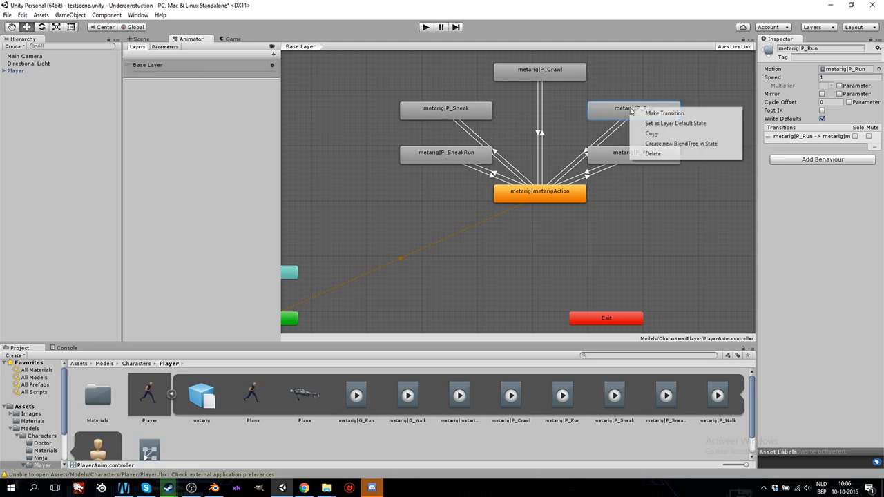
pyautogui.click(656, 116)
pyautogui.click(639, 156)
pyautogui.rightClick(648, 154)
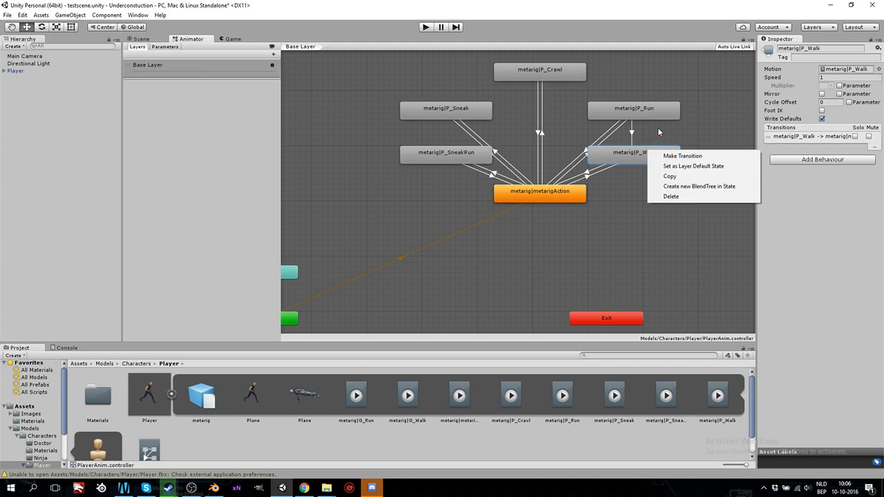
pyautogui.click(680, 152)
pyautogui.click(648, 117)
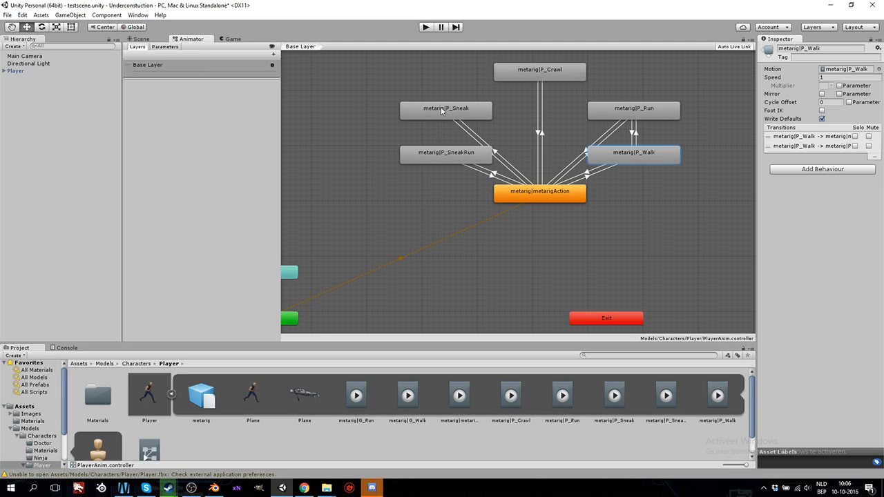
# - Swap the positions of the P_Sneak and P_SneakRun states and make transitions between them in both directions
pyautogui.moveTo(442, 161); pyautogui.dragTo(407, 158)
pyautogui.moveTo(449, 109); pyautogui.dragTo(452, 108)
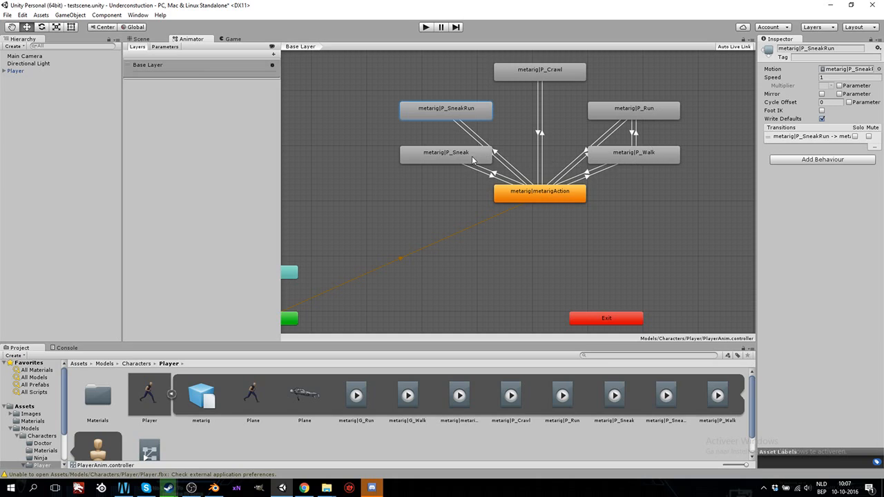
pyautogui.rightClick(437, 152)
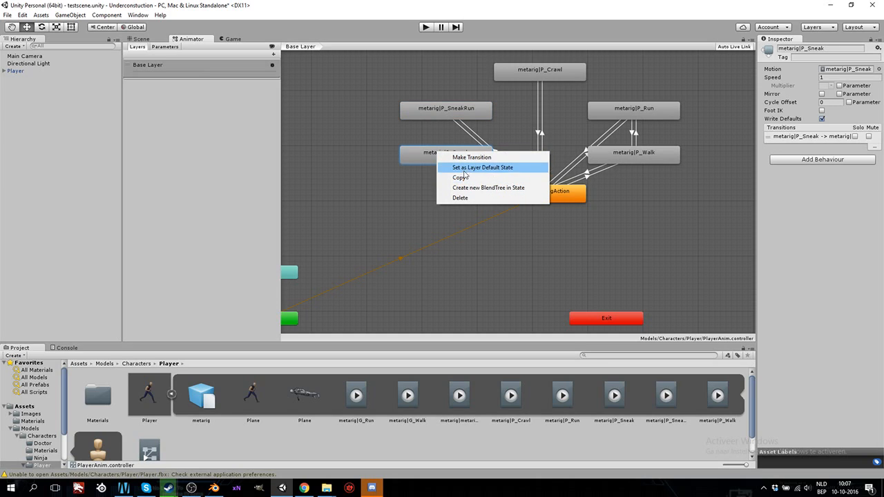
pyautogui.click(472, 158)
pyautogui.click(450, 114)
pyautogui.rightClick(449, 114)
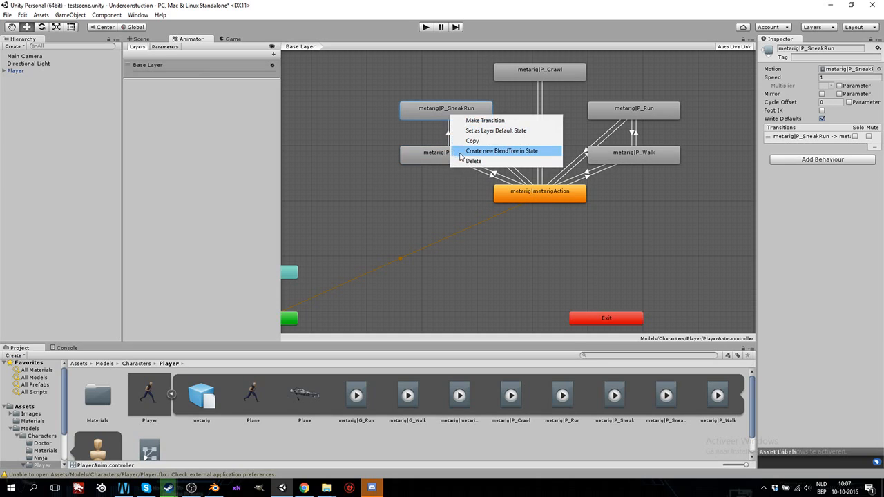
pyautogui.click(477, 121)
pyautogui.click(453, 158)
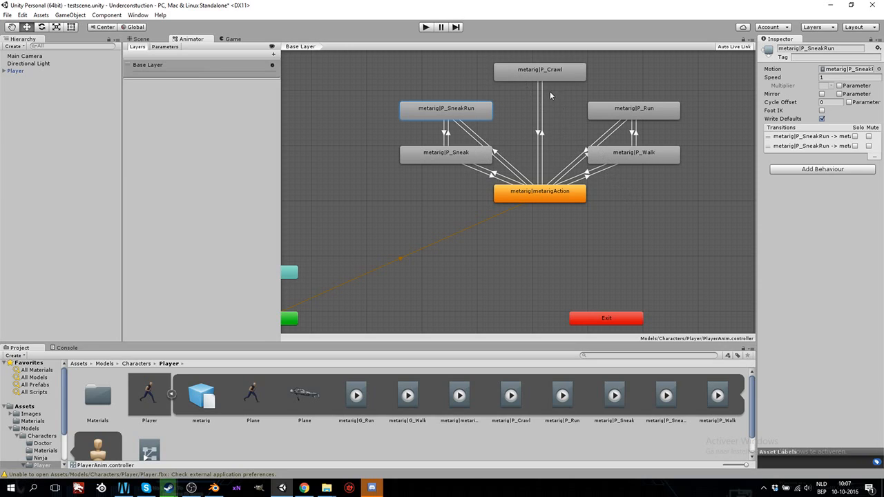
# - Make transitions in both directions between the P_Sneak and P_Walk states
pyautogui.rightClick(479, 156)
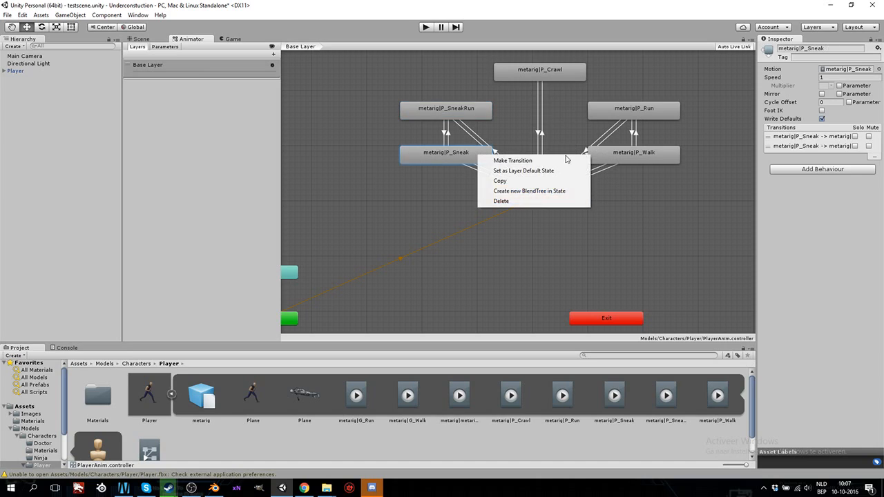
pyautogui.click(548, 161)
pyautogui.rightClick(602, 154)
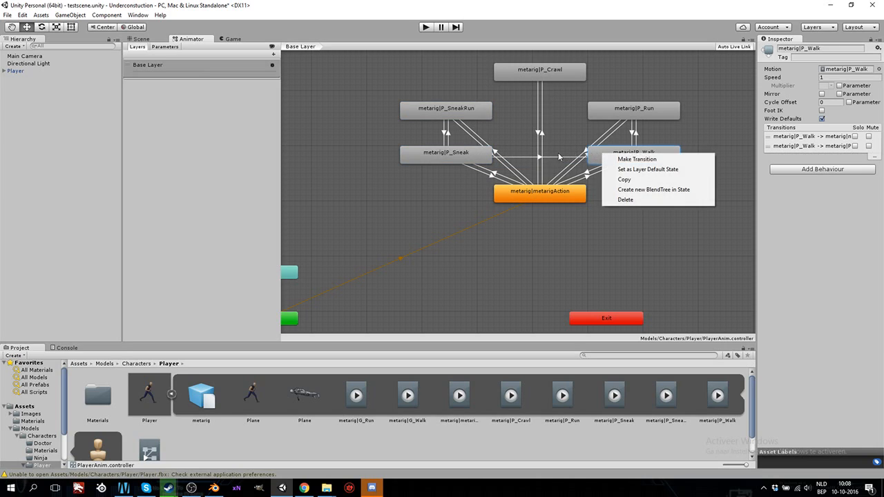
pyautogui.click(629, 159)
pyautogui.click(481, 153)
# - Make transitions in both directions between the P_SneakRun and P_Run states
pyautogui.rightClick(481, 115)
pyautogui.click(512, 122)
pyautogui.click(592, 113)
pyautogui.rightClick(594, 116)
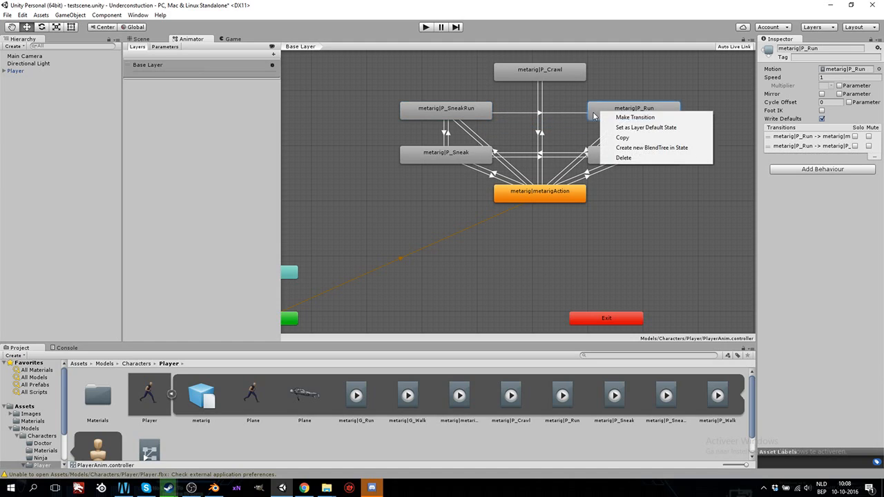
pyautogui.click(625, 118)
pyautogui.click(622, 150)
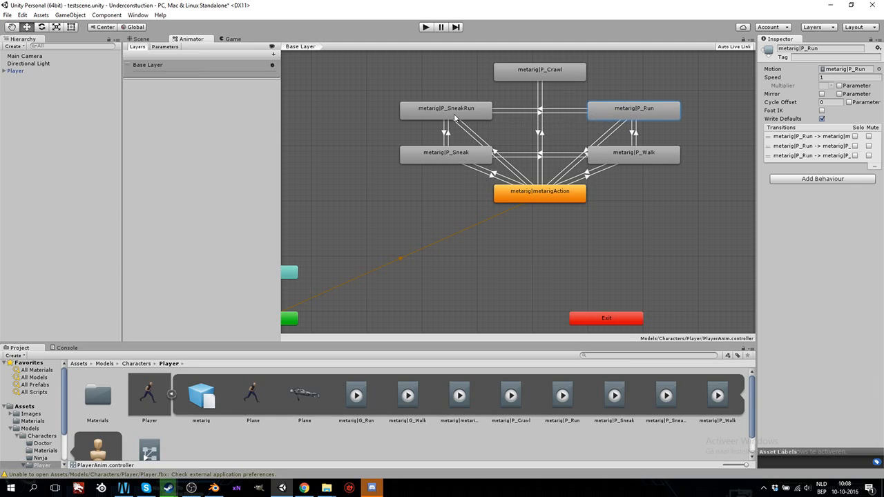
pyautogui.rightClick(541, 114)
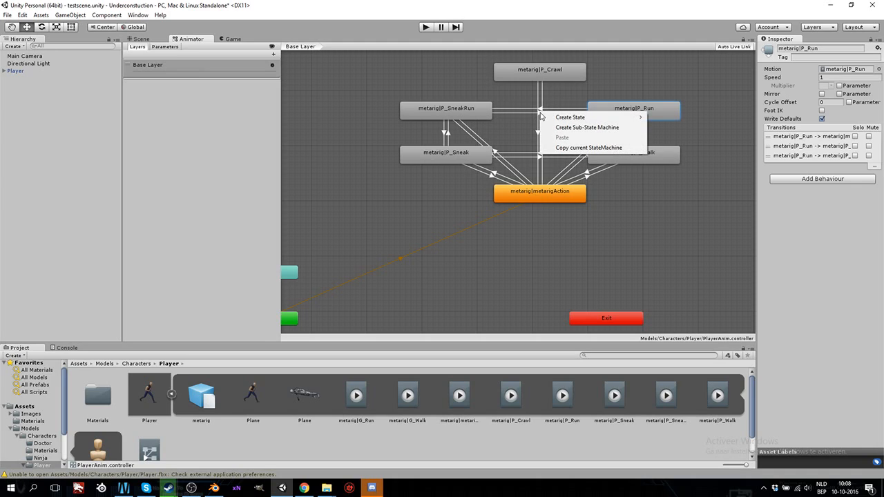
pyautogui.click(565, 92)
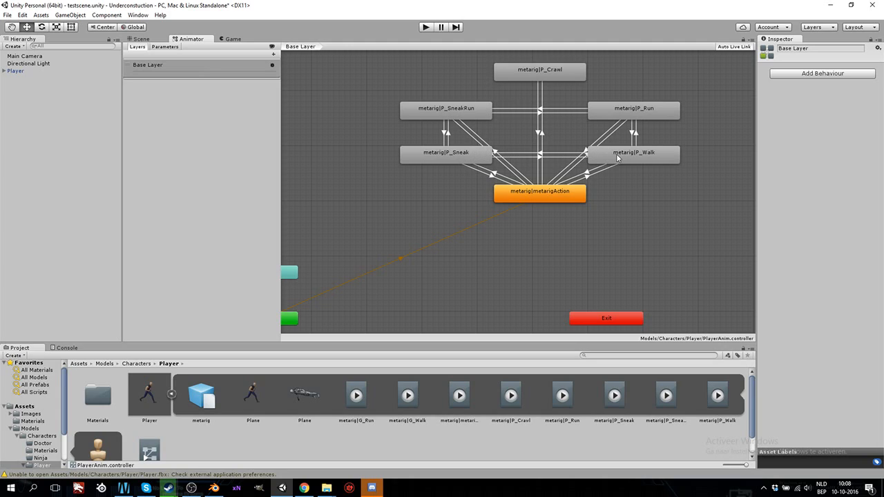
# - Make transitions in both directions between the P_Sneak and P_Crawl states
pyautogui.rightClick(464, 153)
pyautogui.click(487, 159)
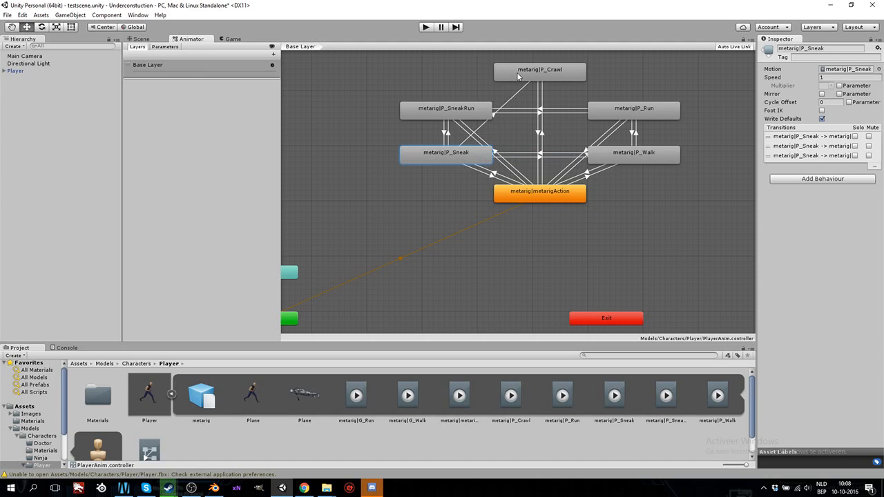
pyautogui.rightClick(518, 74)
pyautogui.click(550, 79)
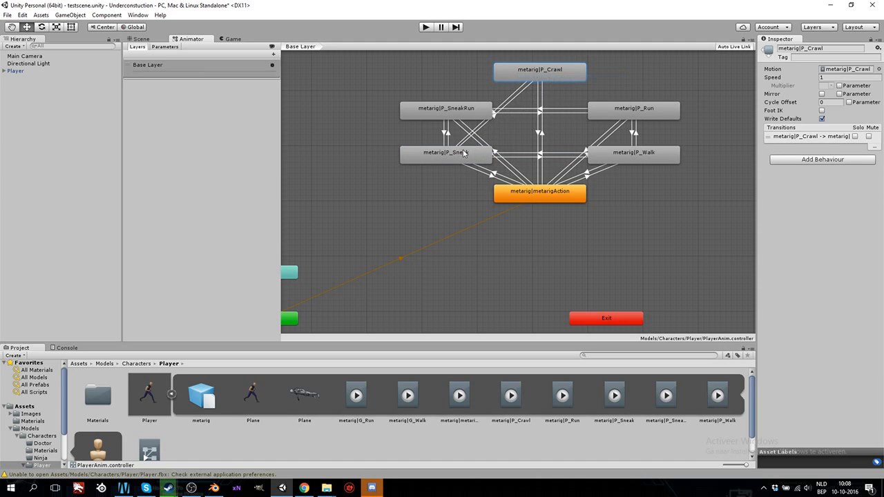
pyautogui.click(463, 150)
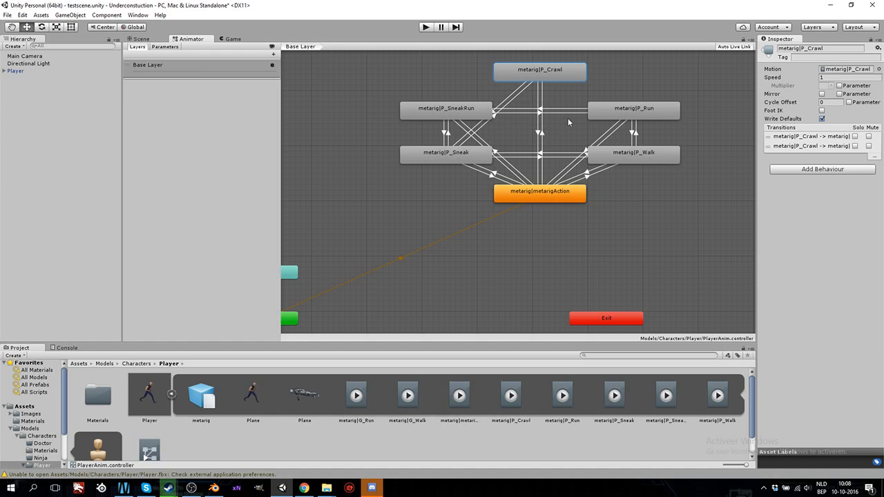
# - Add a Bool parameter named Sneak to the animator controller
pyautogui.scroll(-2, 535, 164)
pyautogui.scroll(2, 535, 164)
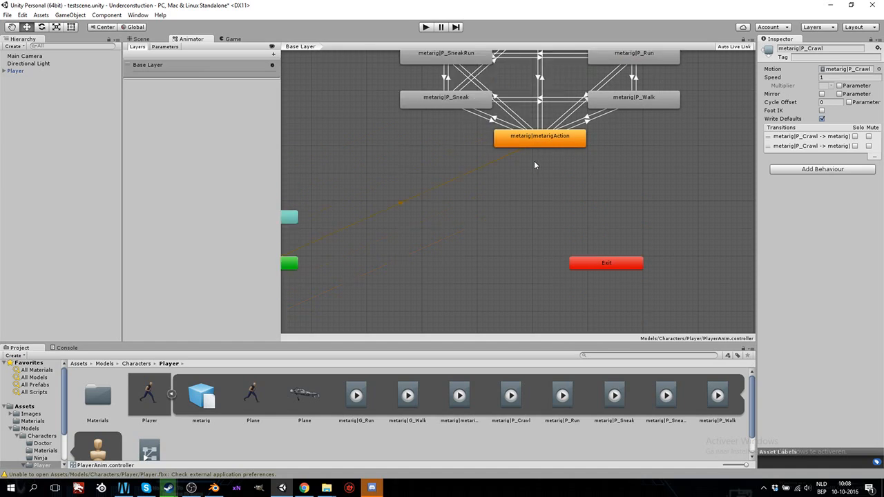
pyautogui.moveTo(487, 207); pyautogui.dragTo(570, 203, button='middle')
pyautogui.moveTo(635, 231); pyautogui.dragTo(497, 219, button='middle')
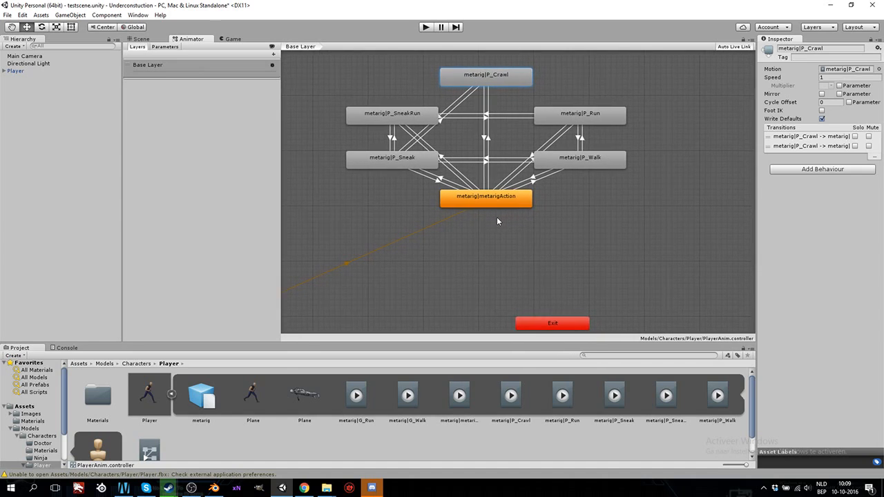
pyautogui.click(388, 163)
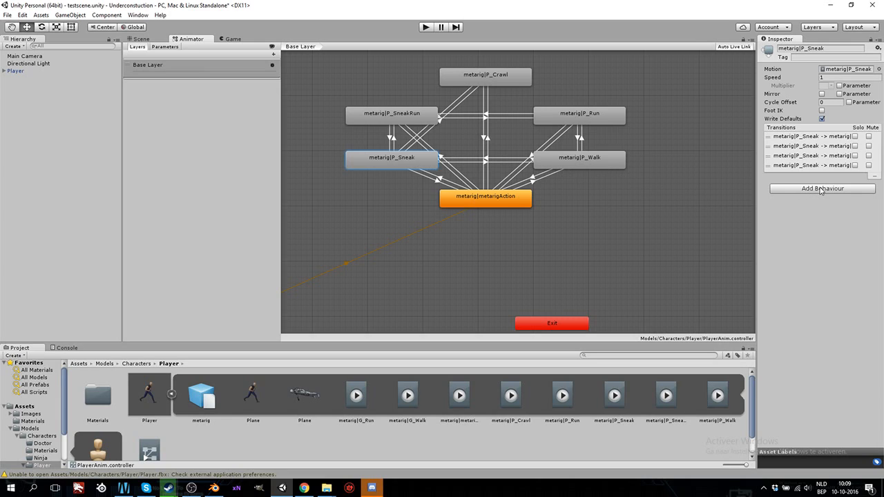
pyautogui.click(166, 47)
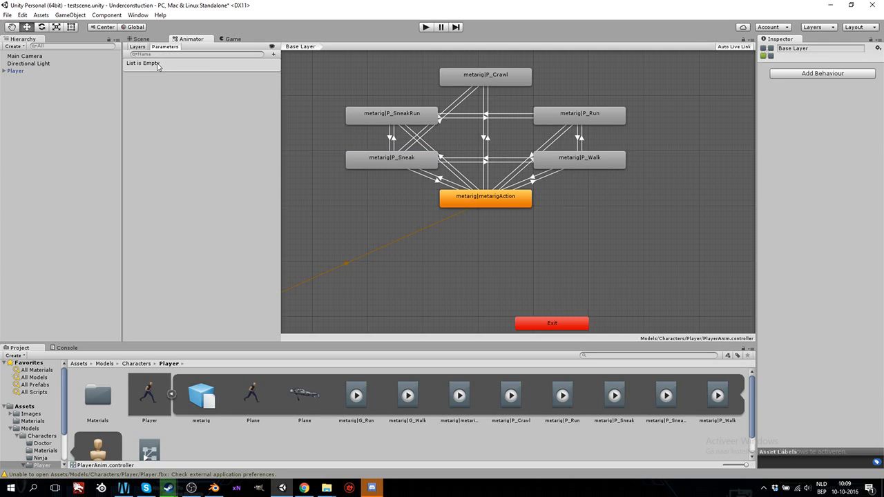
pyautogui.click(273, 54)
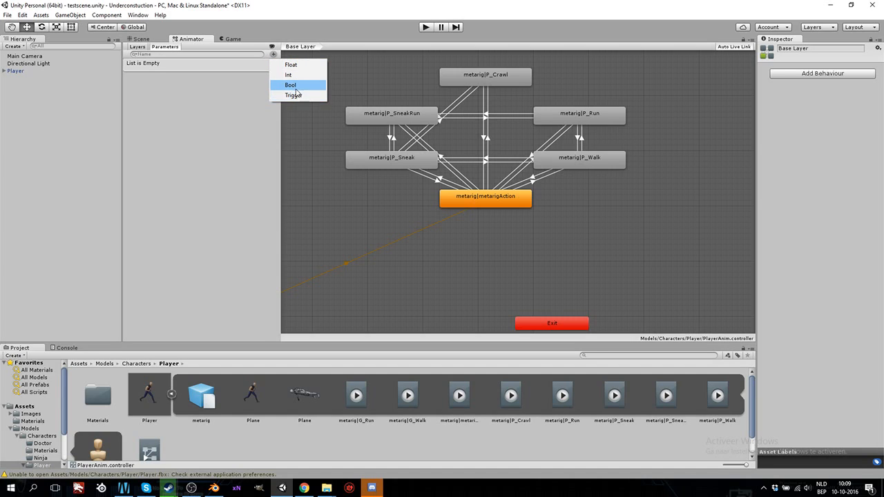
pyautogui.click(296, 85)
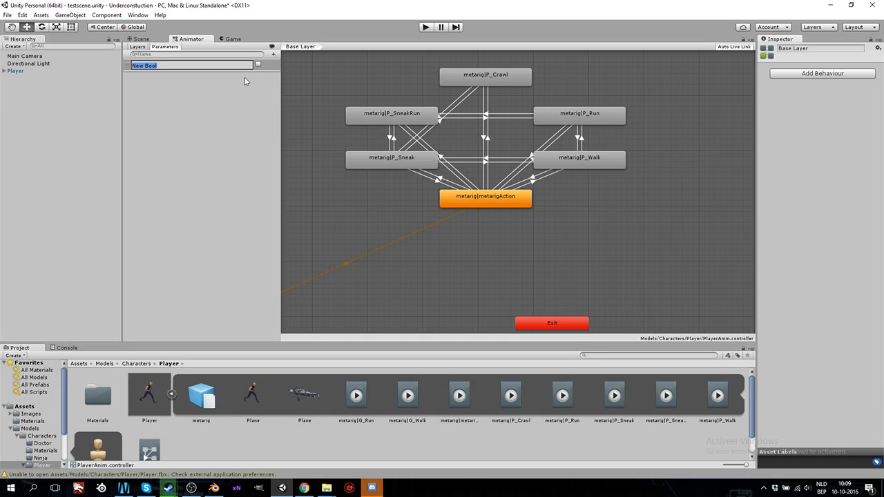
pyautogui.write('Sneak')
pyautogui.press('Return')
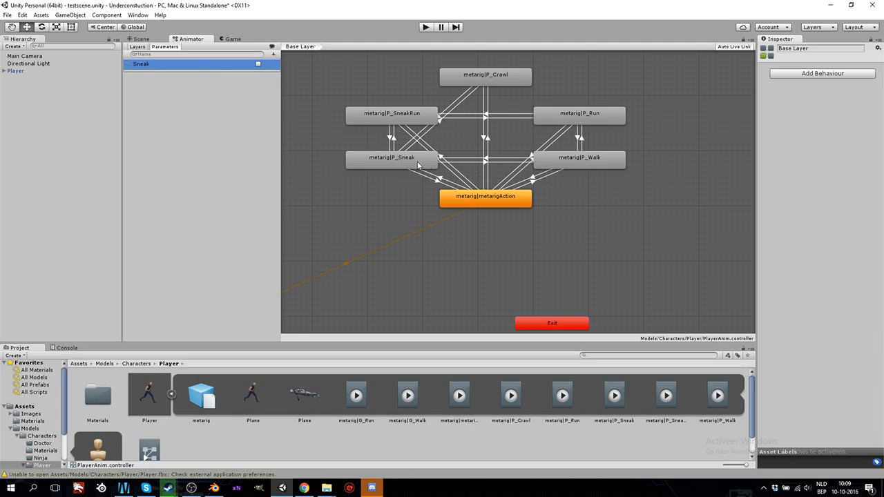
# - Switch on the default value of the Sneak parameter and select the P_SneakRun state
pyautogui.rightClick(391, 161)
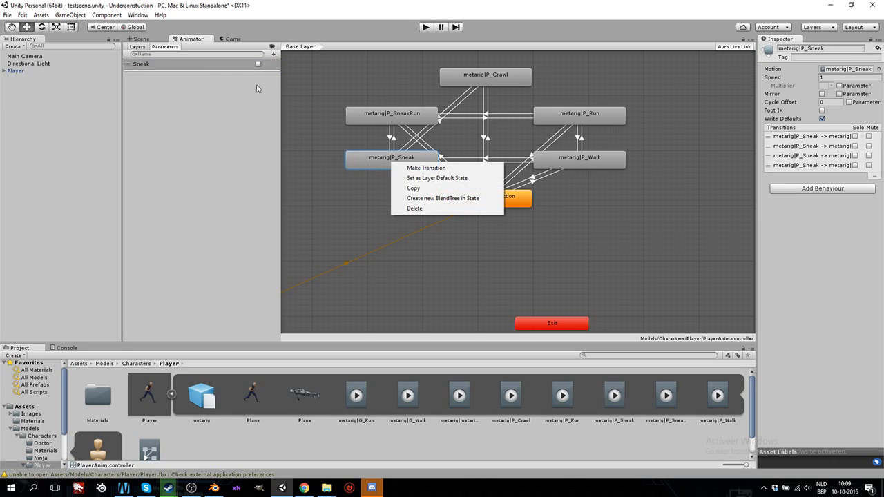
pyautogui.click(259, 64)
pyautogui.click(399, 115)
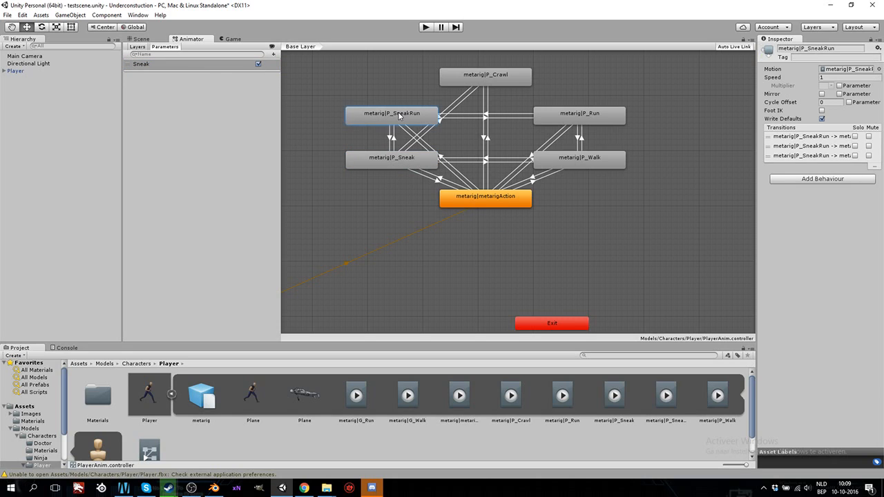
# - Add a second Bool parameter named Run and switch on its default value
pyautogui.click(274, 54)
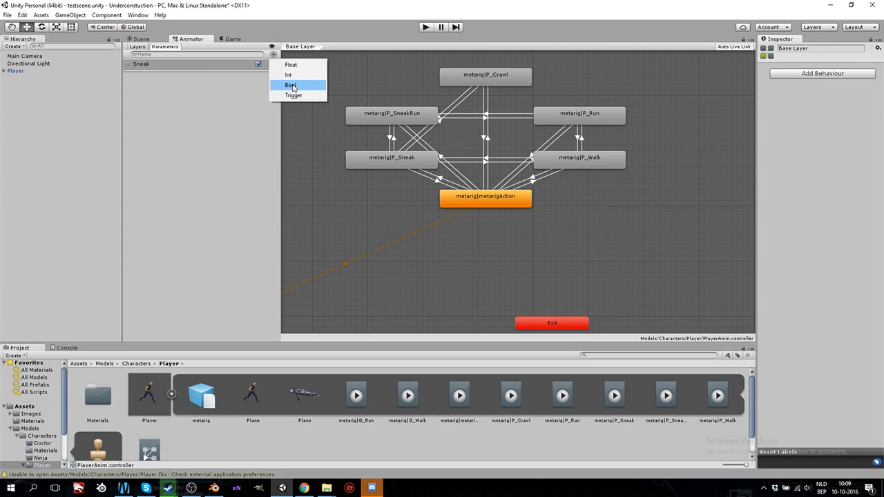
pyautogui.click(291, 85)
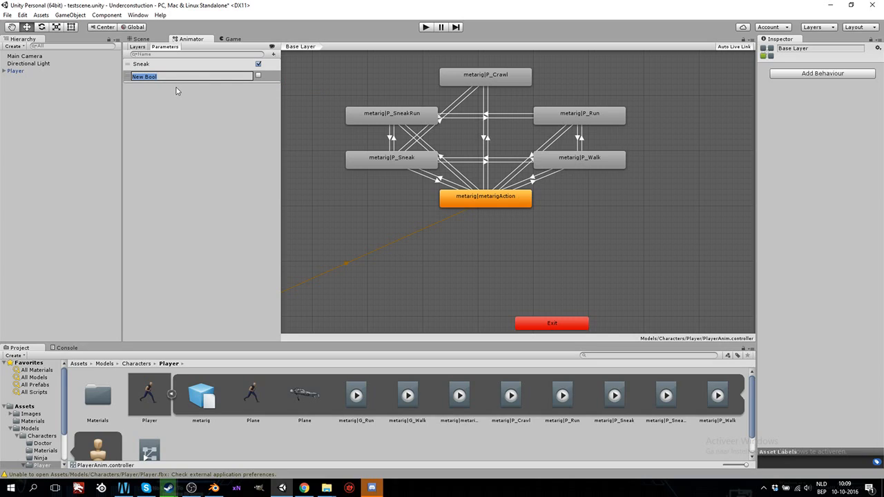
pyautogui.write('Ru')
pyautogui.press('Return')
pyautogui.click(258, 75)
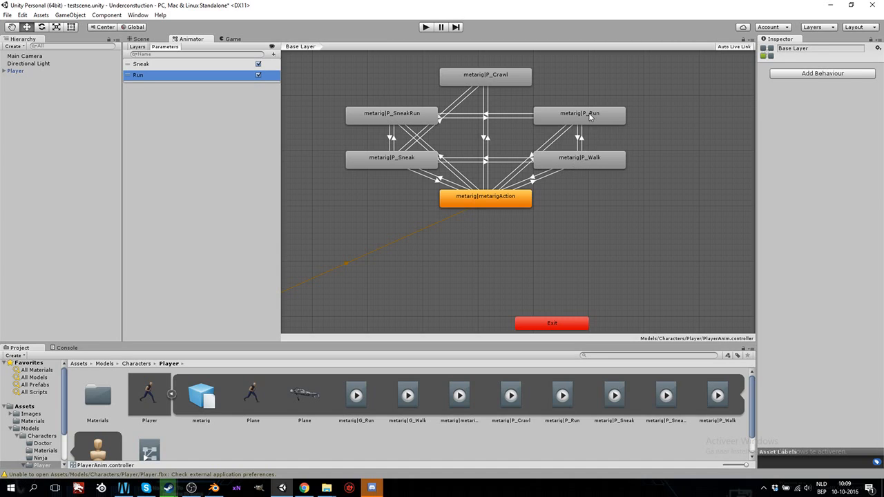
# - Switch off the default values of the Sneak and Run parameters, going through the P_Run and P_Walk states
pyautogui.rightClick(588, 113)
pyautogui.click(579, 114)
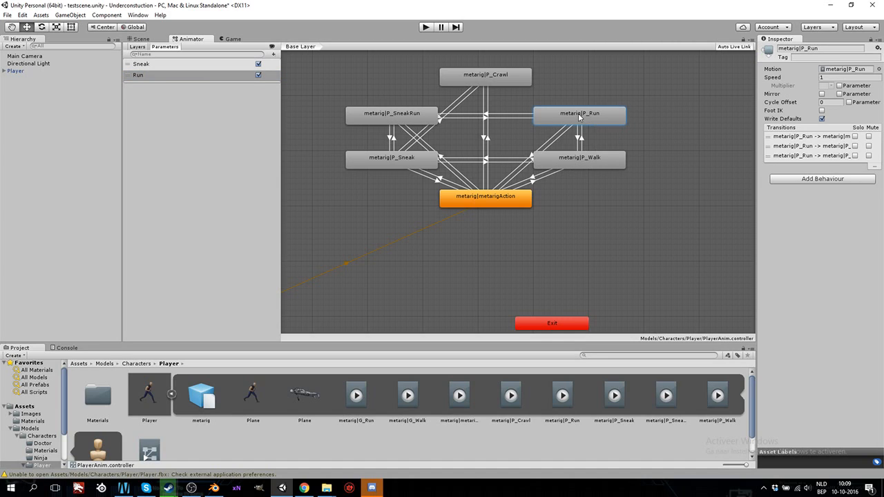
pyautogui.click(258, 64)
pyautogui.click(565, 160)
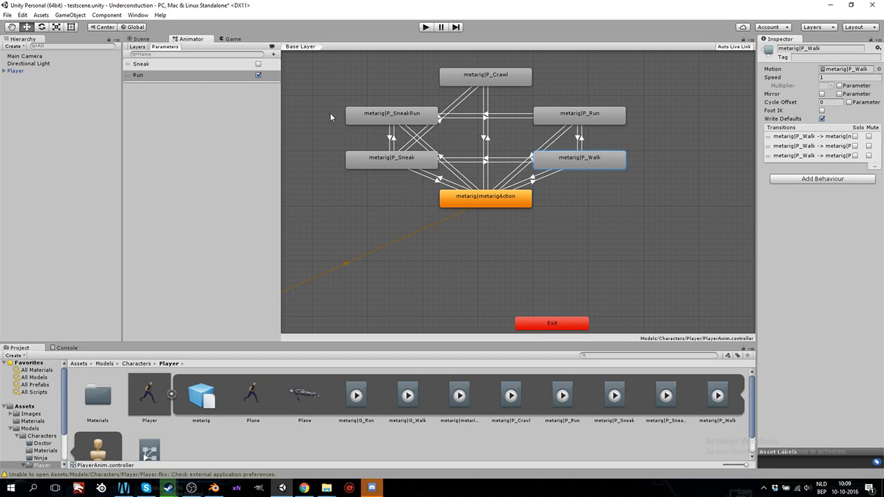
pyautogui.click(259, 75)
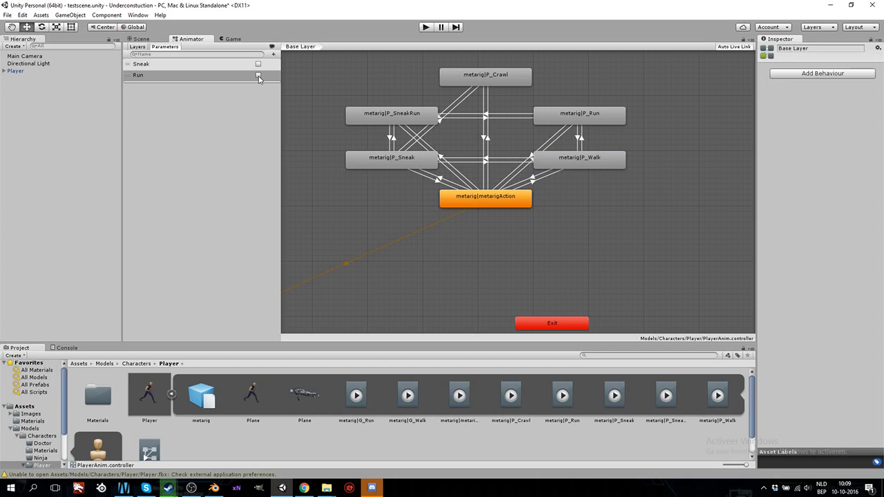
# - Switch on the default value of Sneak with Run left off, and select the P_SneakRun state
pyautogui.click(377, 163)
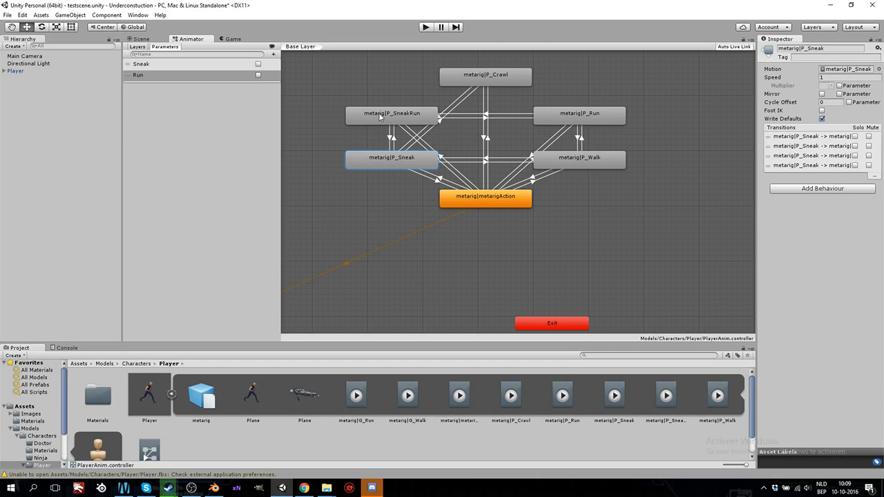
pyautogui.click(258, 64)
pyautogui.click(378, 116)
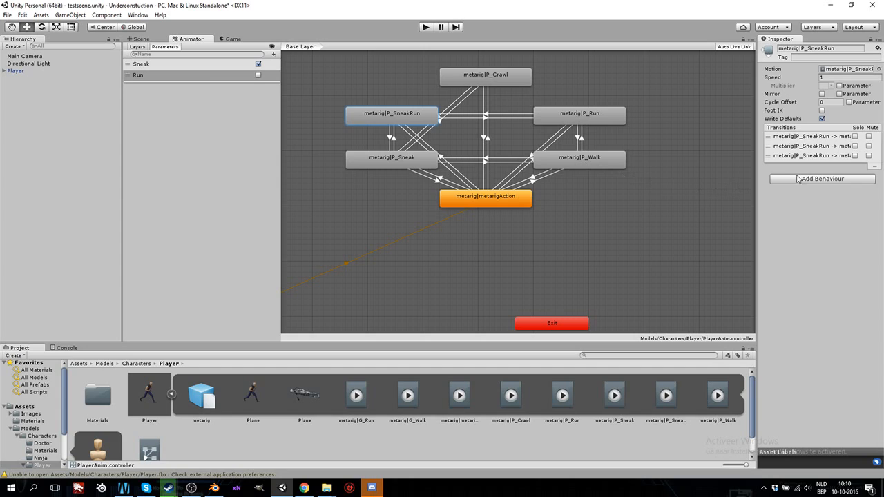
pyautogui.click(818, 180)
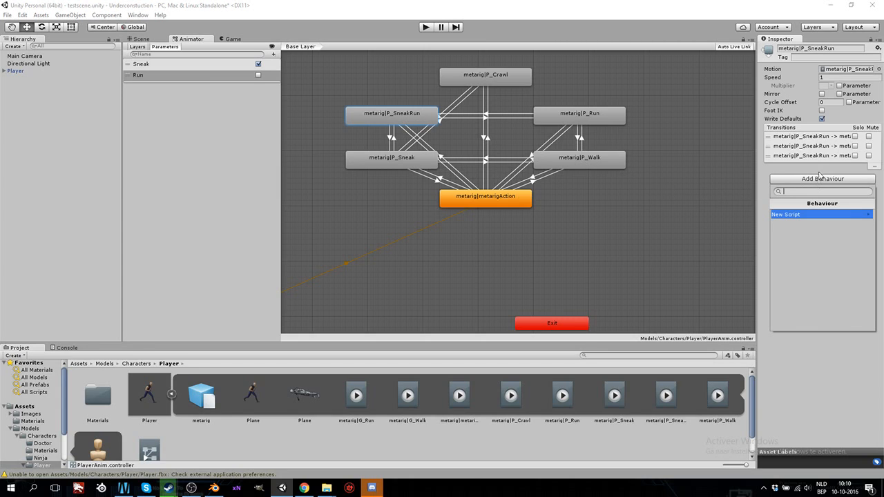
pyautogui.click(819, 176)
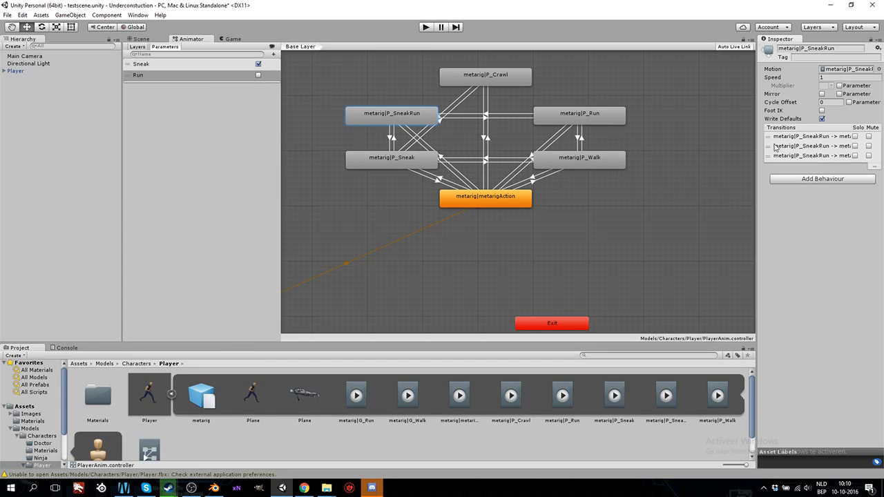
# - Widen the Inspector and enable Foot IK on the P_SneakRun, P_Walk and P_Sneak states, going through P_Crawl and P_Run
pyautogui.moveTo(755, 141); pyautogui.dragTo(649, 152)
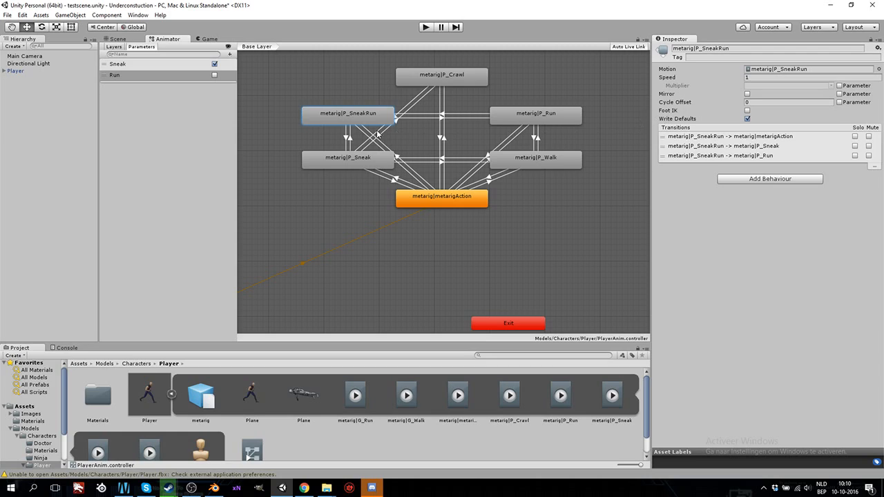
pyautogui.click(747, 111)
pyautogui.click(484, 77)
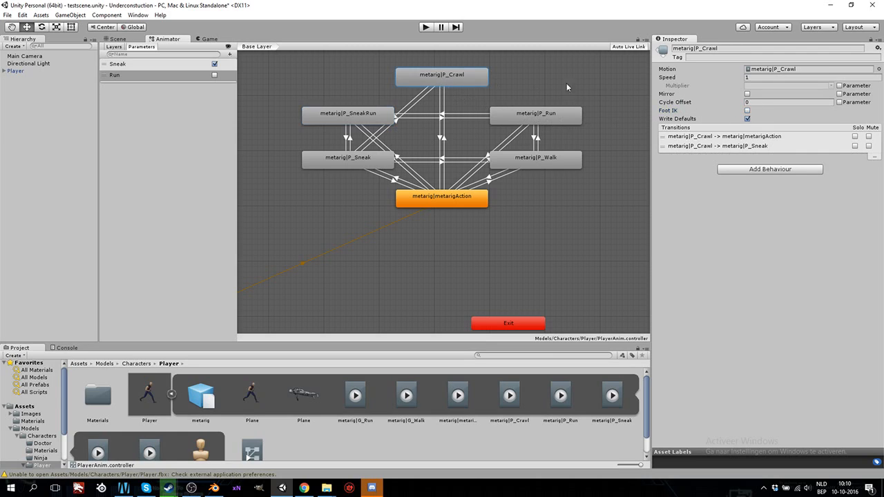
pyautogui.click(546, 115)
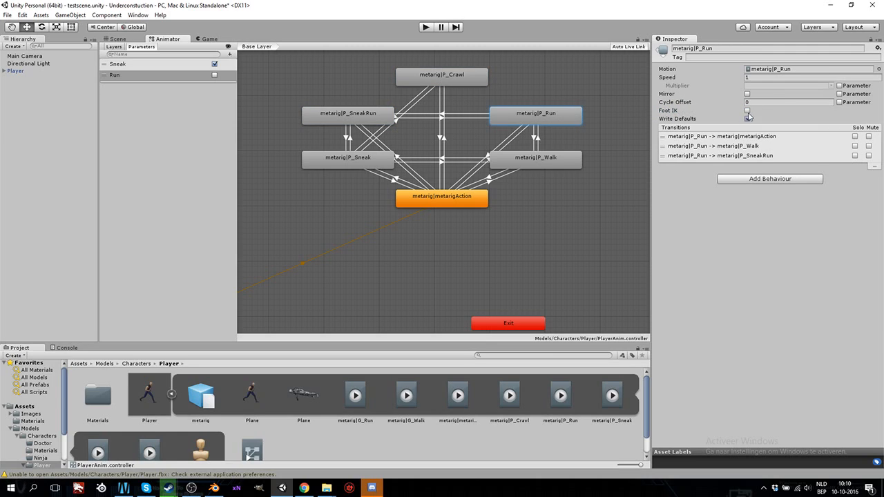
pyautogui.click(577, 161)
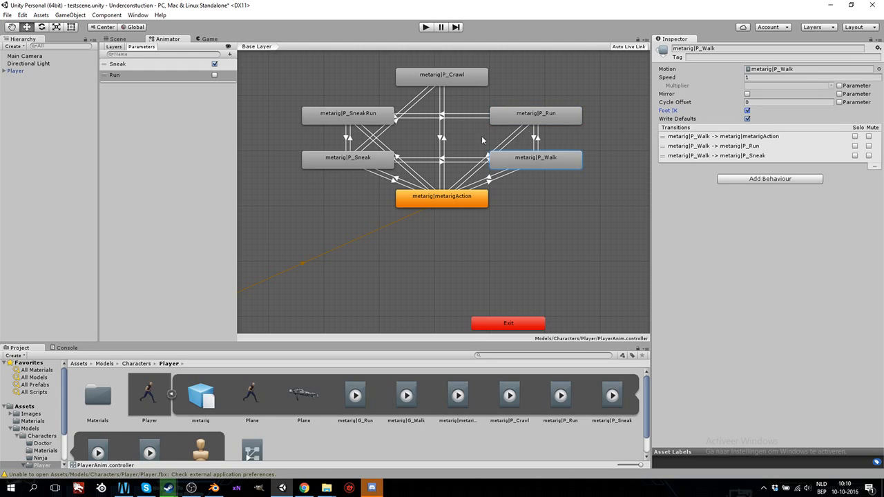
pyautogui.click(341, 163)
pyautogui.click(747, 111)
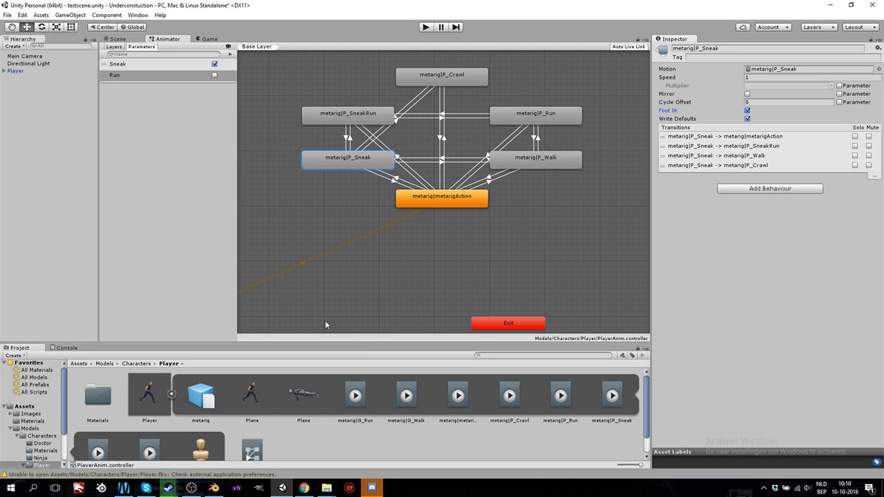
# - Open the import settings of the P_SneakRun state's animation and shrink the preview to examine the clip list and options
pyautogui.moveTo(403, 280); pyautogui.dragTo(423, 253, button='middle')
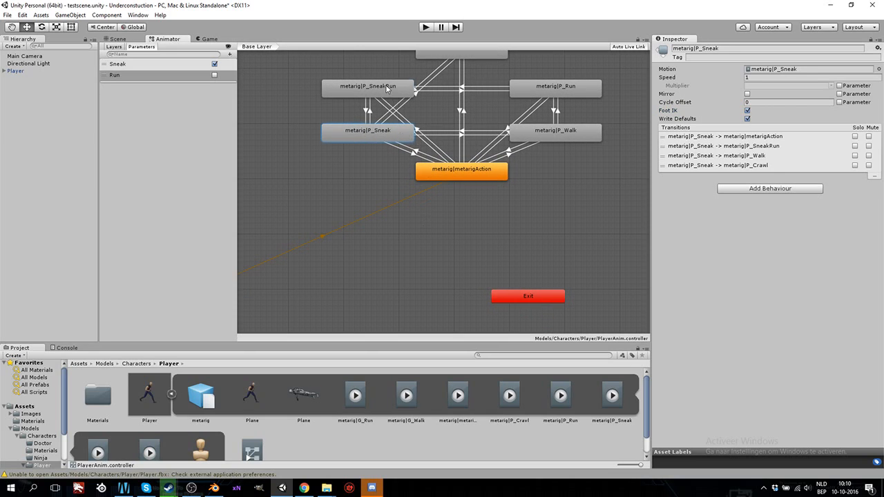
pyautogui.rightClick(387, 88)
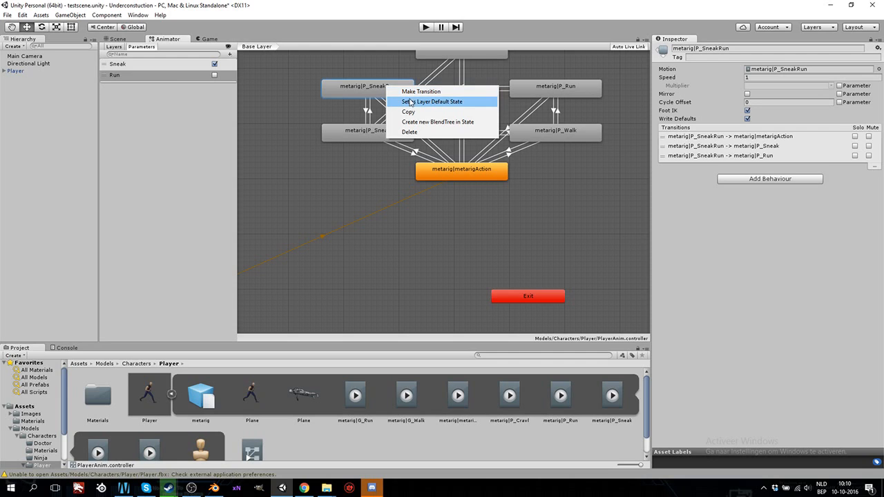
pyautogui.click(385, 170)
pyautogui.moveTo(541, 171); pyautogui.dragTo(520, 173, button='middle')
pyautogui.doubleClick(331, 153)
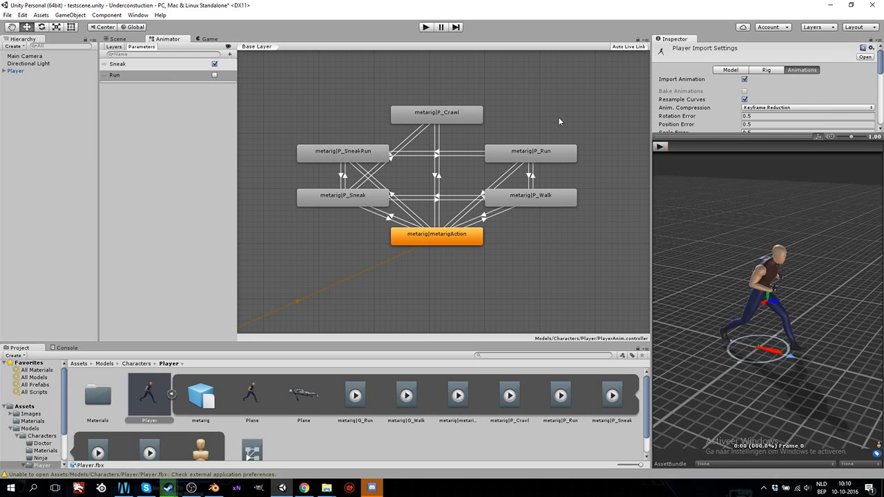
pyautogui.moveTo(713, 133); pyautogui.dragTo(720, 393)
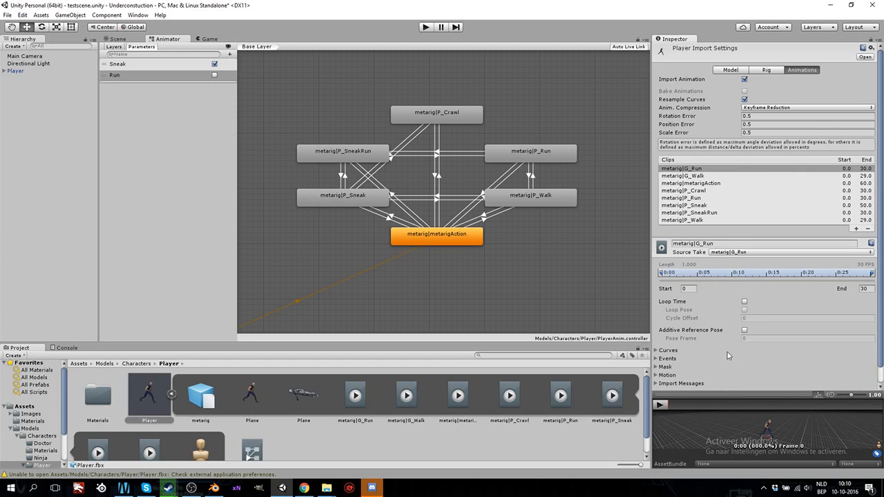
pyautogui.scroll(-1, 757, 195)
pyautogui.scroll(1, 758, 196)
# - Switch off the default value of Sneak, and inspect the Mask and Motion sections in the P_Sneak animation's import settings
pyautogui.click(215, 64)
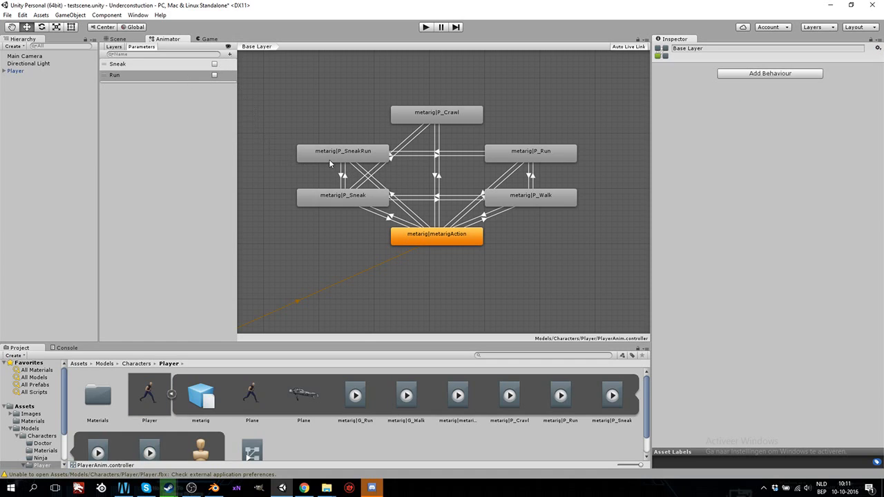
pyautogui.rightClick(343, 200)
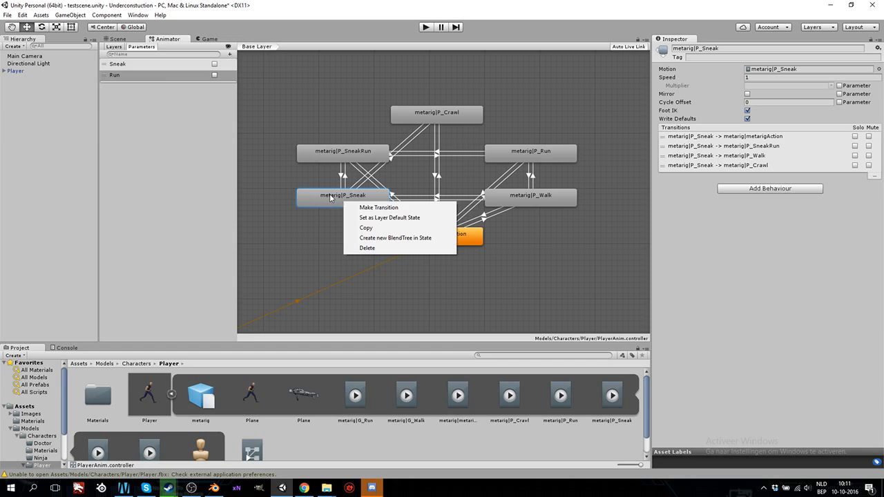
pyautogui.click(330, 197)
pyautogui.doubleClick(330, 197)
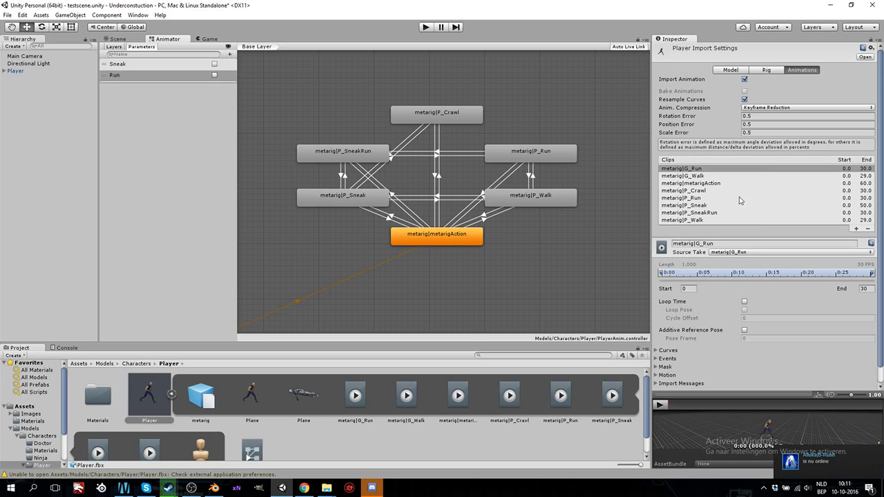
pyautogui.scroll(-1, 725, 217)
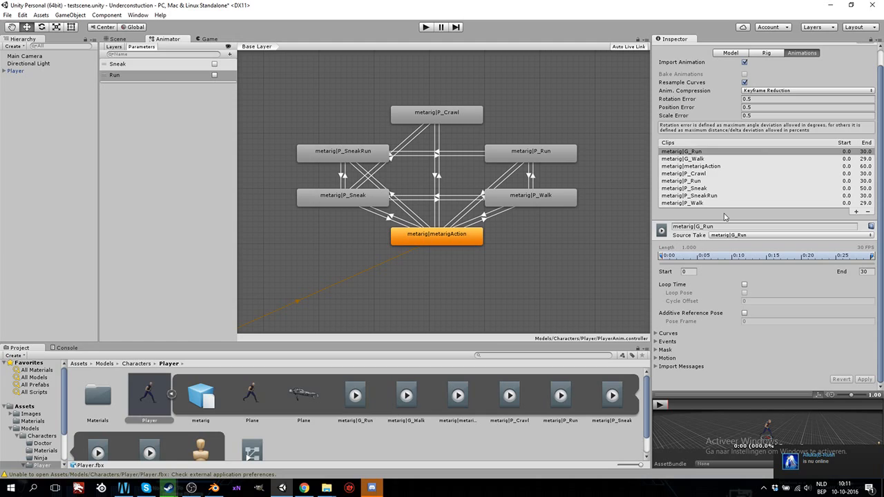
pyautogui.click(657, 350)
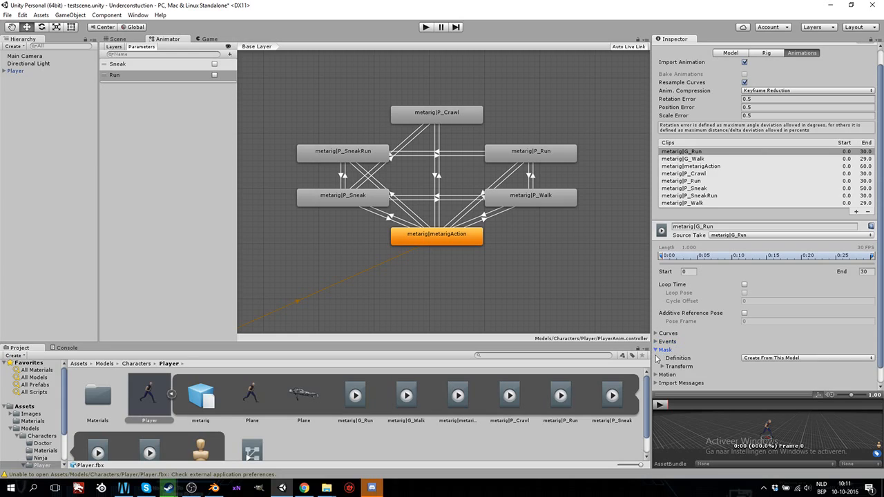
pyautogui.click(657, 349)
pyautogui.click(657, 358)
pyautogui.click(657, 359)
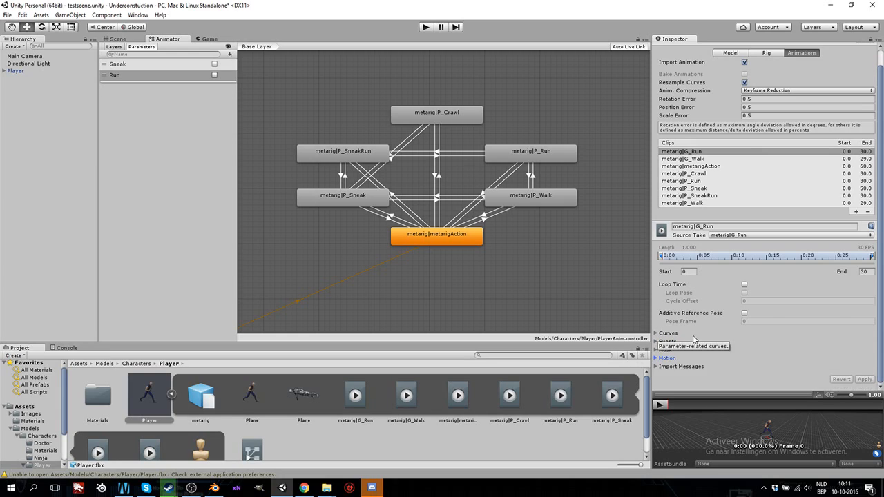
# - Create a new blend tree in the P_SneakRun state
pyautogui.scroll(3, 277, 207)
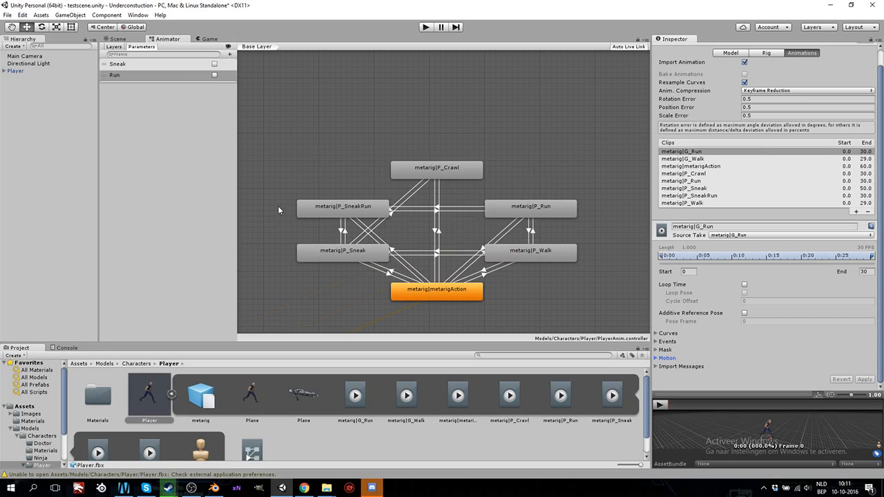
pyautogui.click(114, 46)
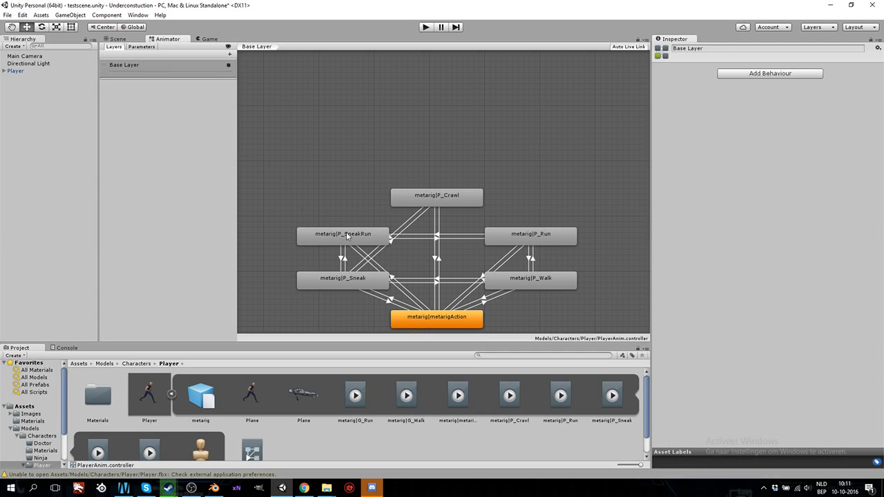
pyautogui.rightClick(348, 236)
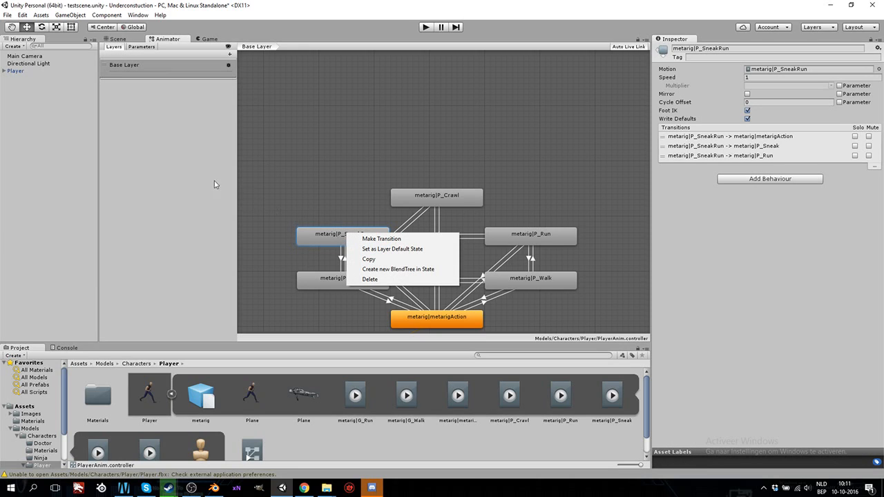
pyautogui.click(414, 269)
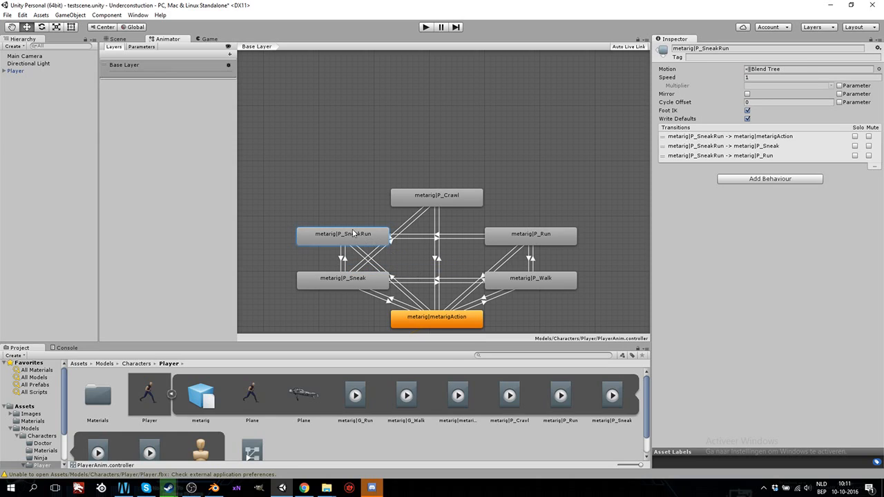
# - Delete the Blend parameter from the animator controller despite its use by the blend tree
pyautogui.click(147, 47)
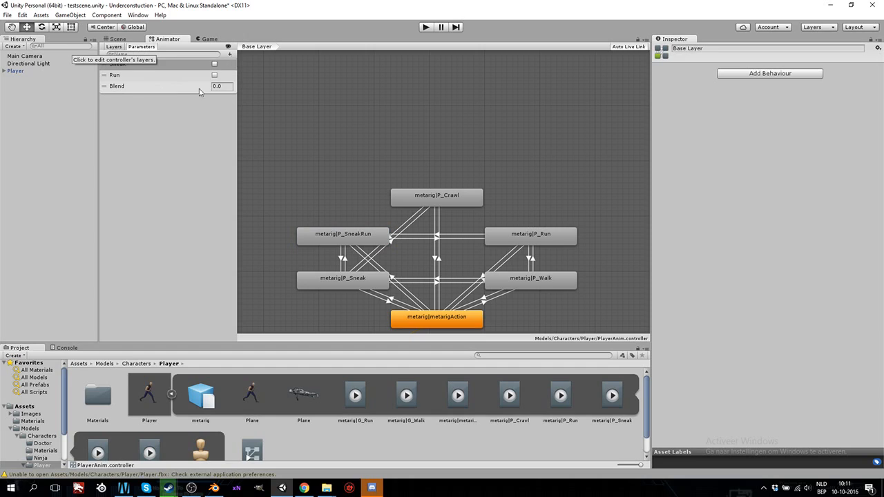
pyautogui.click(105, 87)
pyautogui.rightClick(141, 88)
pyautogui.click(154, 94)
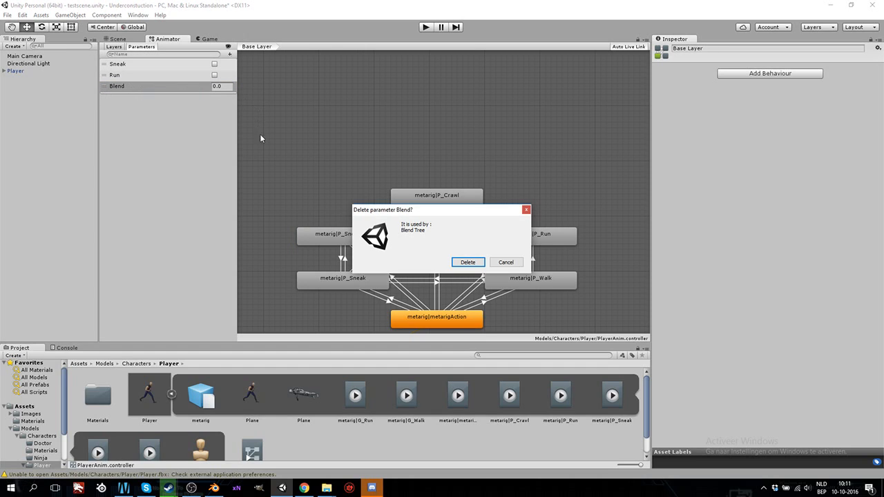
pyautogui.click(468, 262)
pyautogui.moveTo(430, 245); pyautogui.dragTo(429, 165)
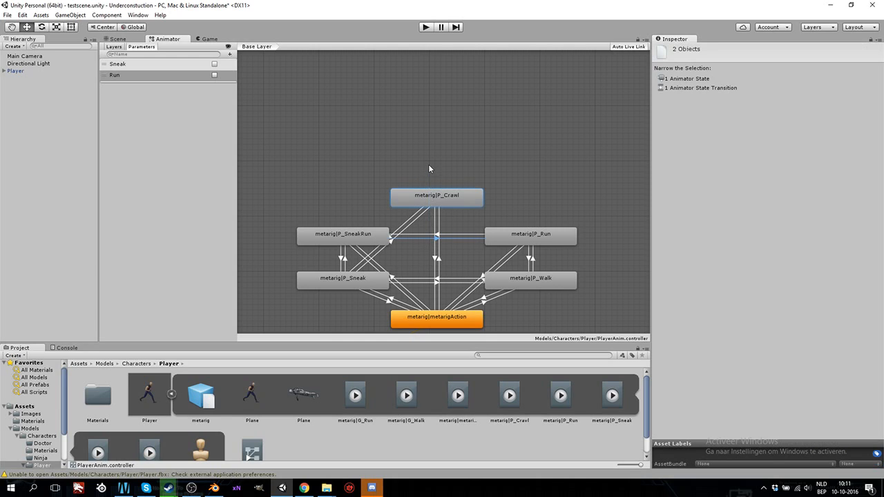
pyautogui.rightClick(426, 187)
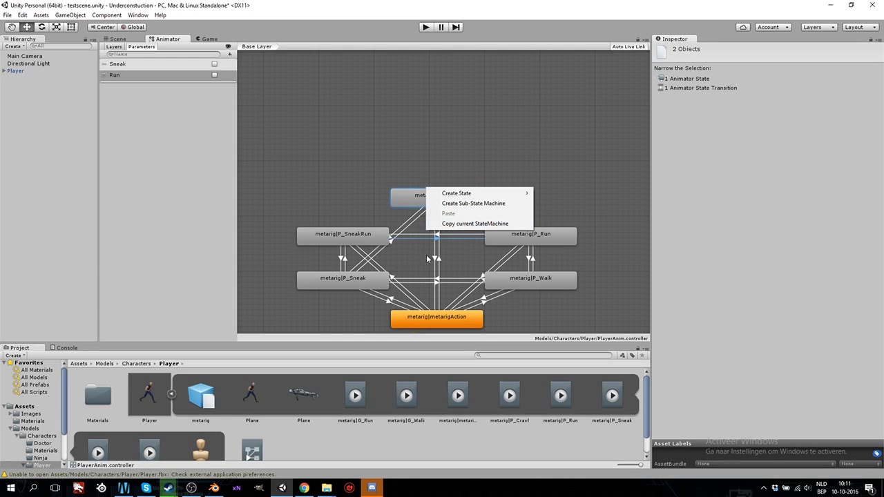
pyautogui.click(463, 252)
pyautogui.scroll(-4, 463, 251)
pyautogui.scroll(2, 463, 255)
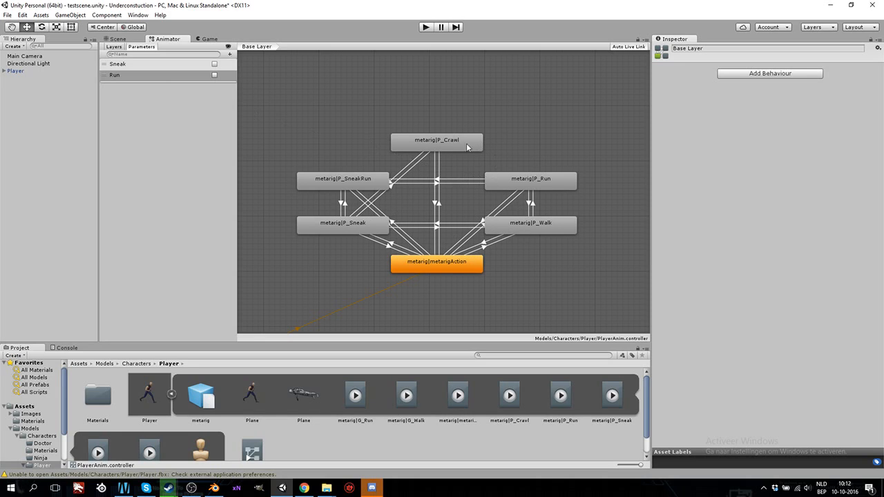
# - Open the Build Settings and look through the Player Settings for PC, Mac & Linux Standalone, then close the Build Settings
pyautogui.click(8, 14)
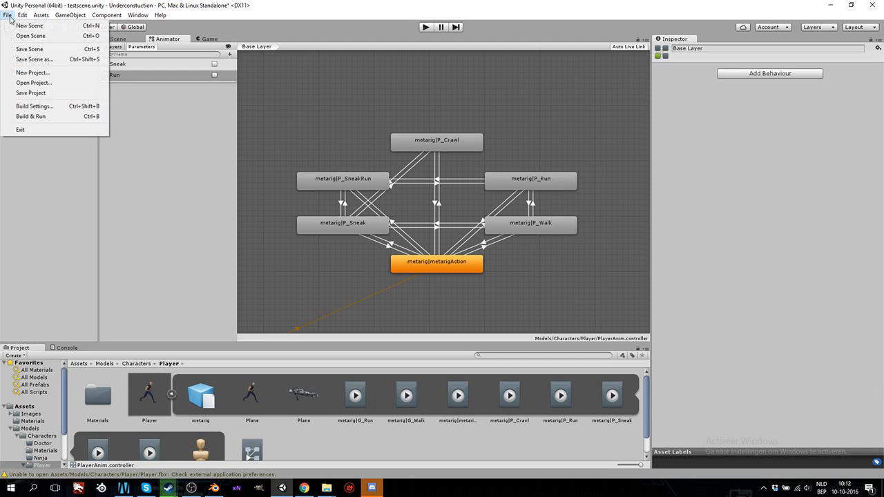
pyautogui.click(34, 106)
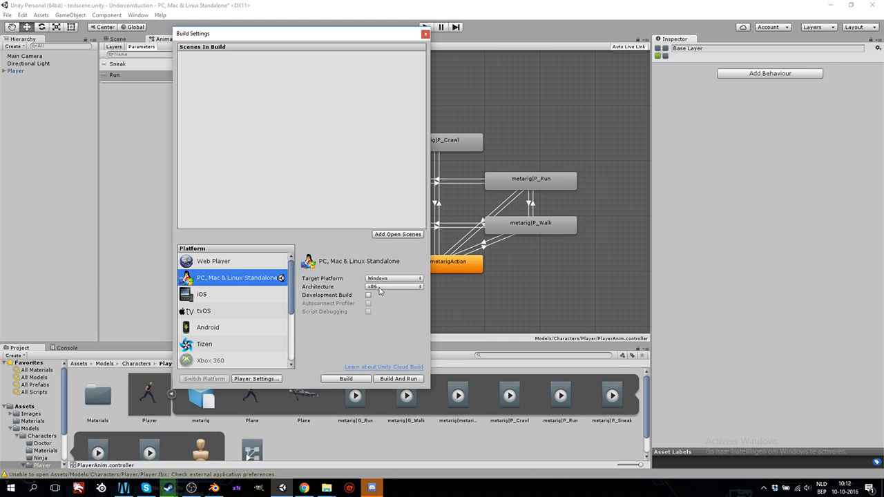
pyautogui.click(257, 379)
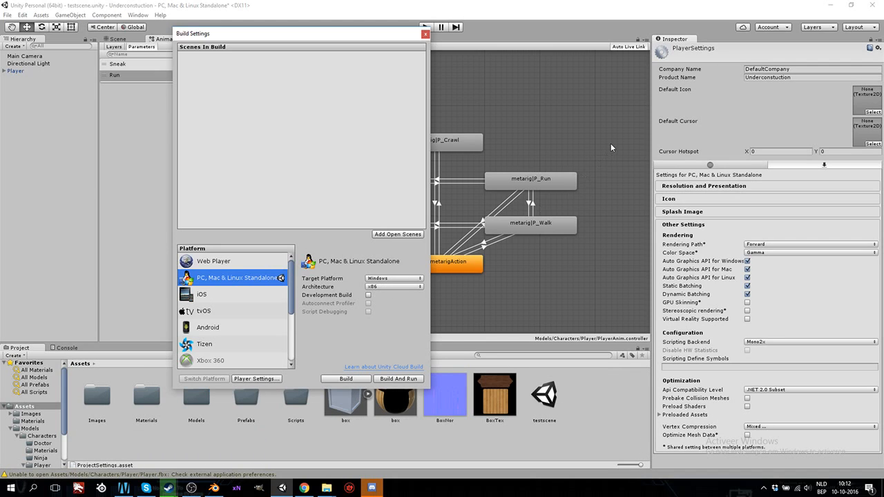
pyautogui.scroll(-2, 264, 355)
pyautogui.scroll(-2, 263, 354)
pyautogui.scroll(5, 263, 355)
pyautogui.click(425, 33)
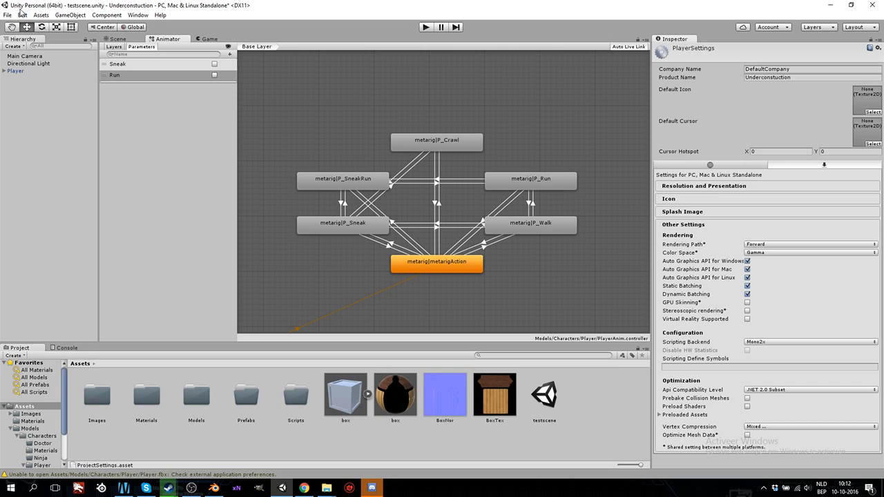
# - Look through the available editor windows, open the Animation window to inspect it and close it again
pyautogui.click(97, 16)
pyautogui.moveTo(135, 17)
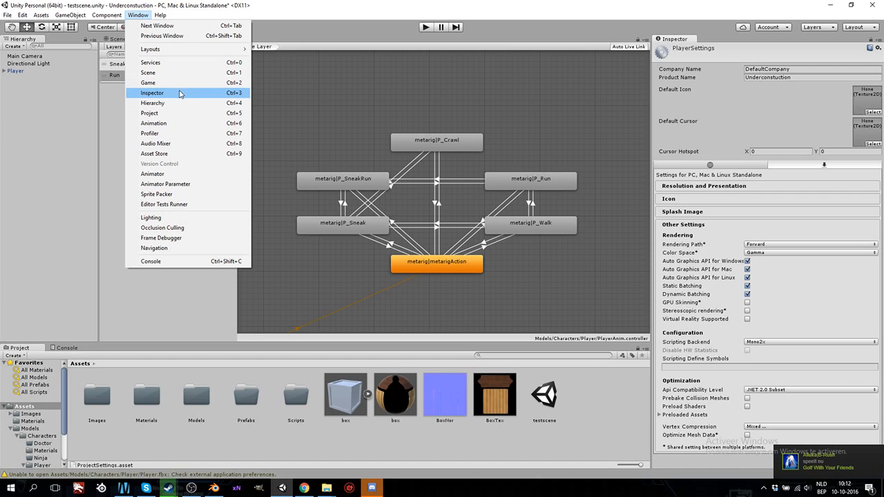
pyautogui.moveTo(190, 50)
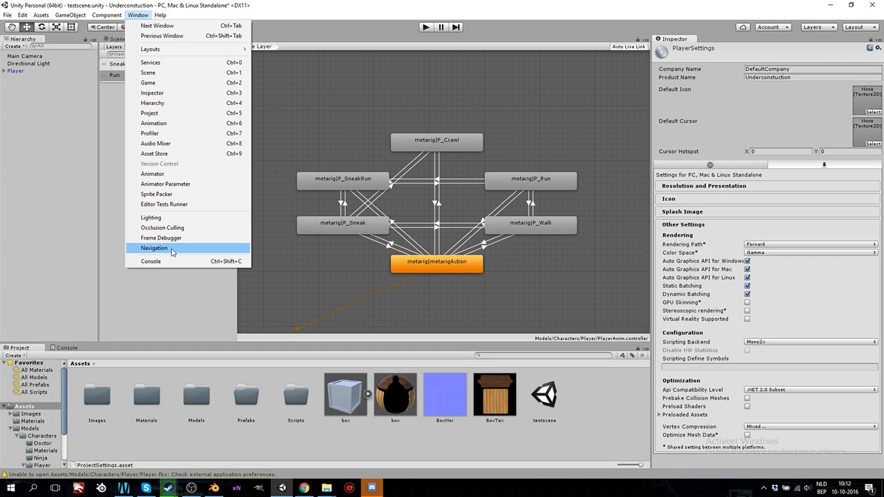
pyautogui.click(192, 124)
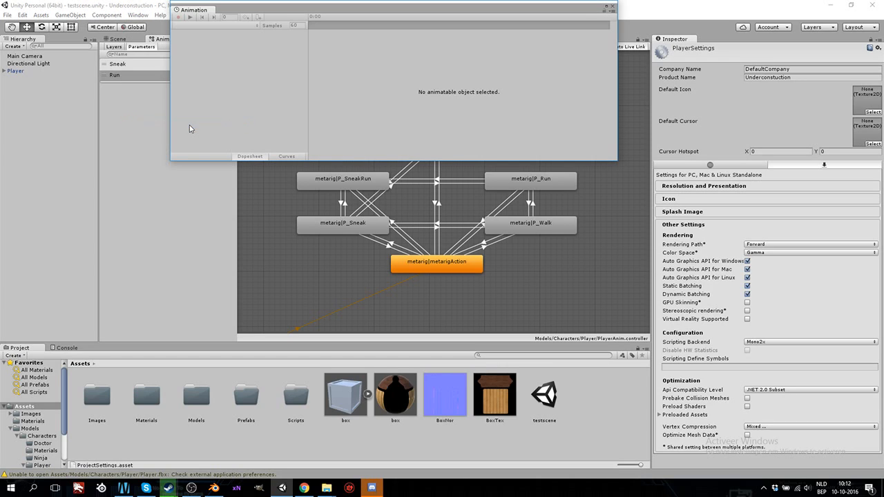
pyautogui.click(612, 8)
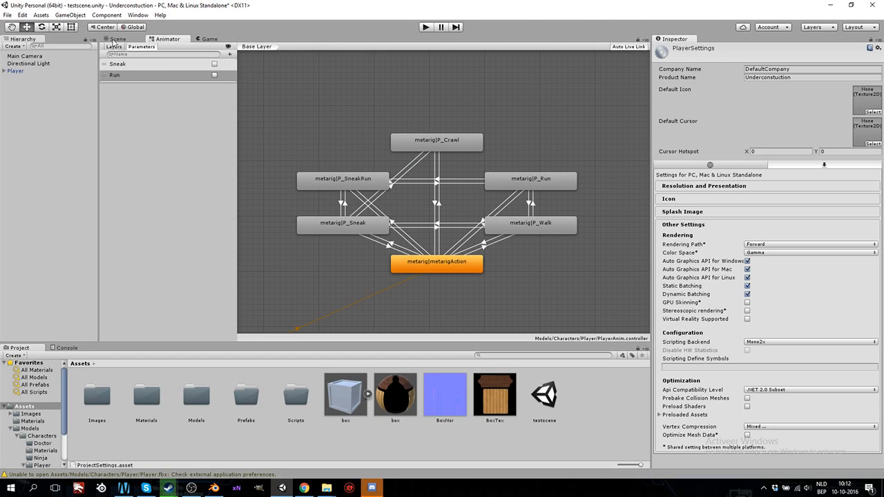
# - View the player character in the Game view and return to the Scene view
pyautogui.click(137, 15)
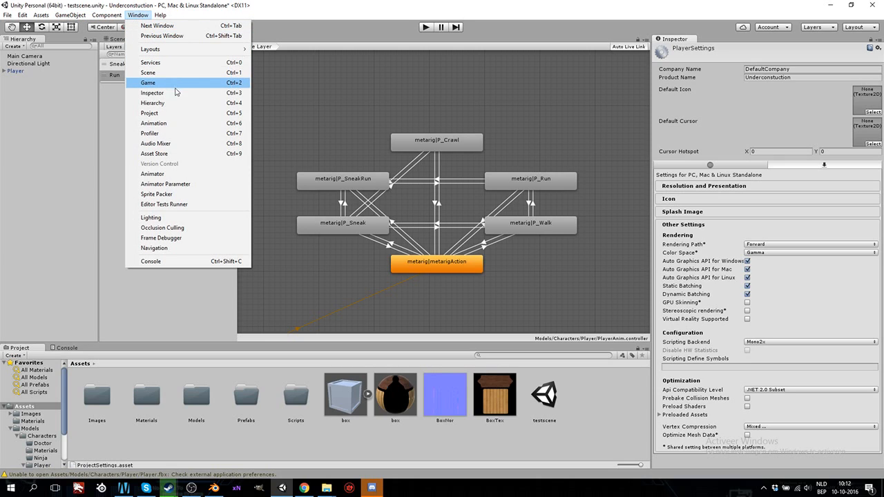
pyautogui.click(177, 83)
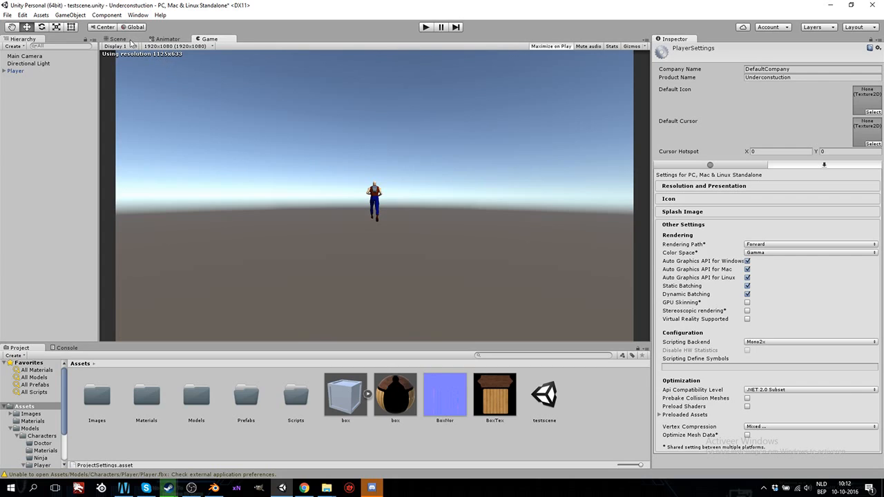
pyautogui.click(128, 40)
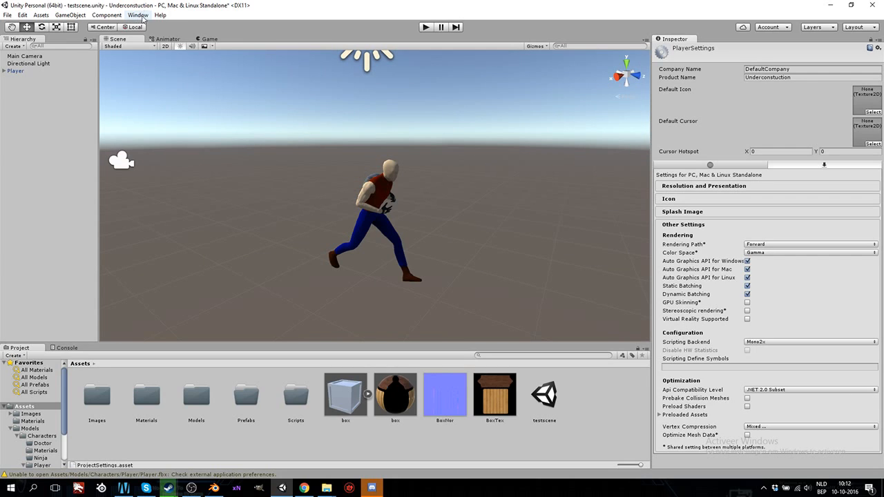
# - Open the Profiler window to inspect it, close it again, and open the Navigation window
pyautogui.click(138, 16)
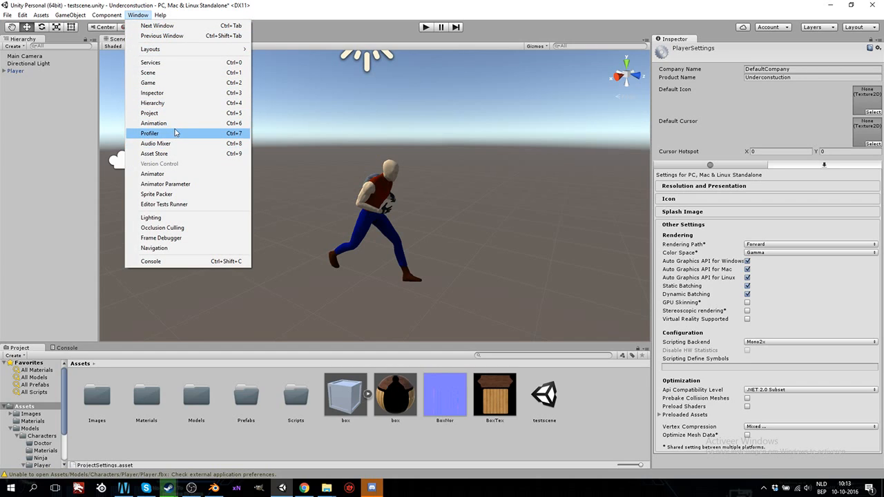
pyautogui.click(176, 133)
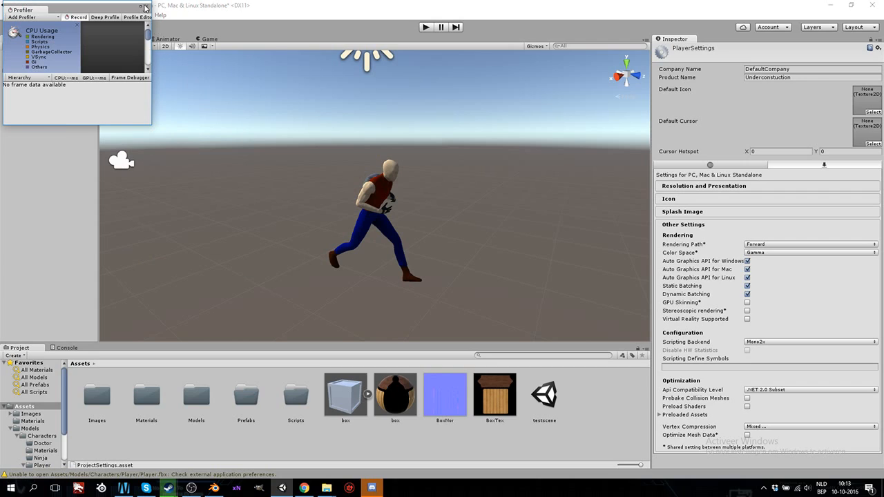
pyautogui.click(147, 6)
pyautogui.click(136, 14)
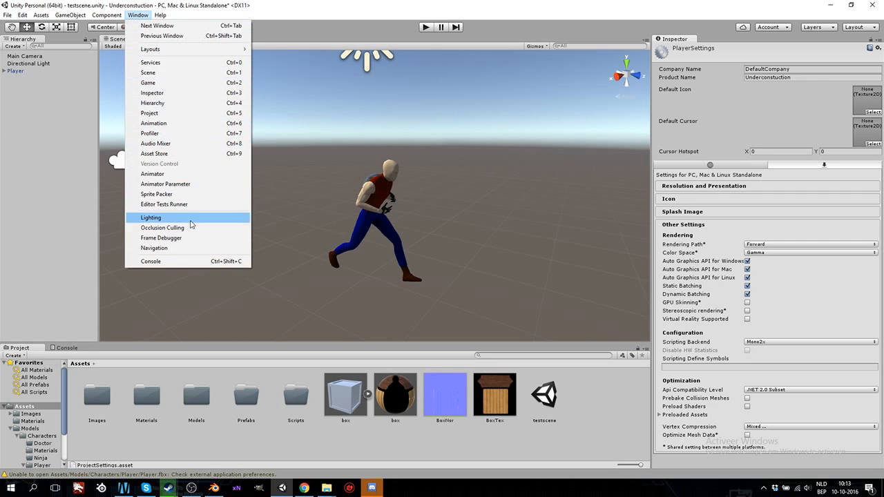
pyautogui.click(156, 248)
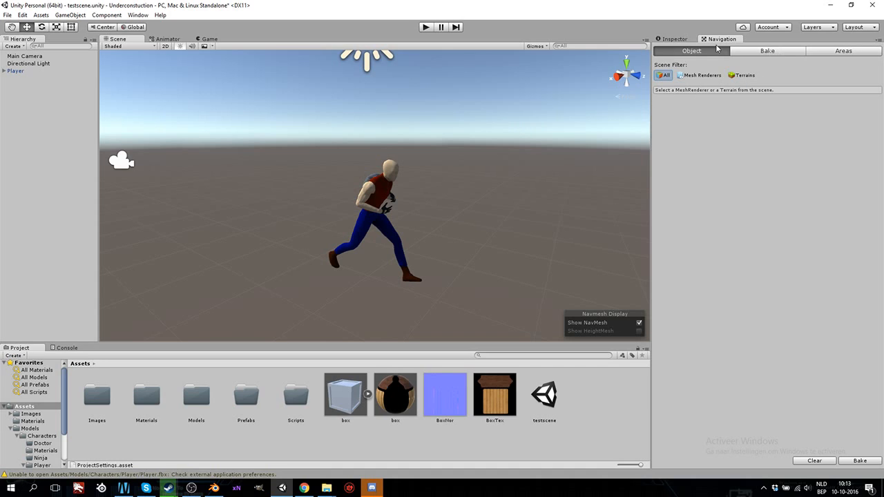
# - Open the project's Input settings in the Inspector
pyautogui.click(138, 16)
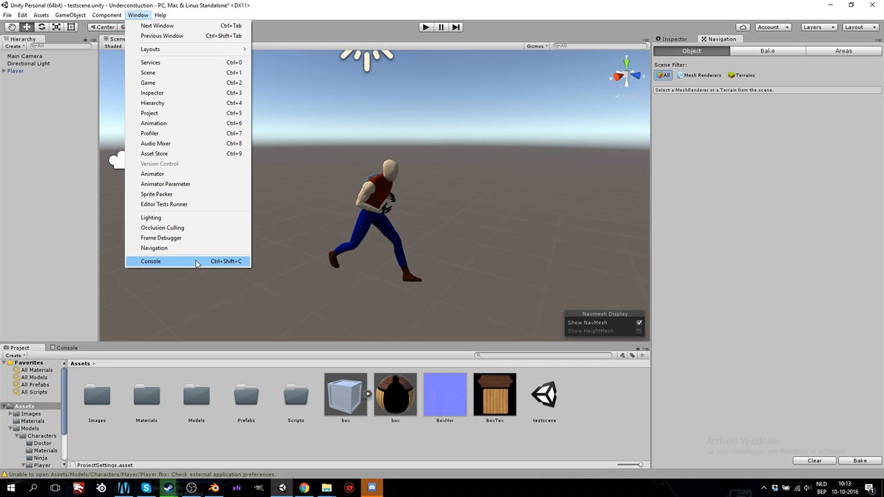
pyautogui.click(70, 10)
pyautogui.click(41, 15)
pyautogui.moveTo(24, 14)
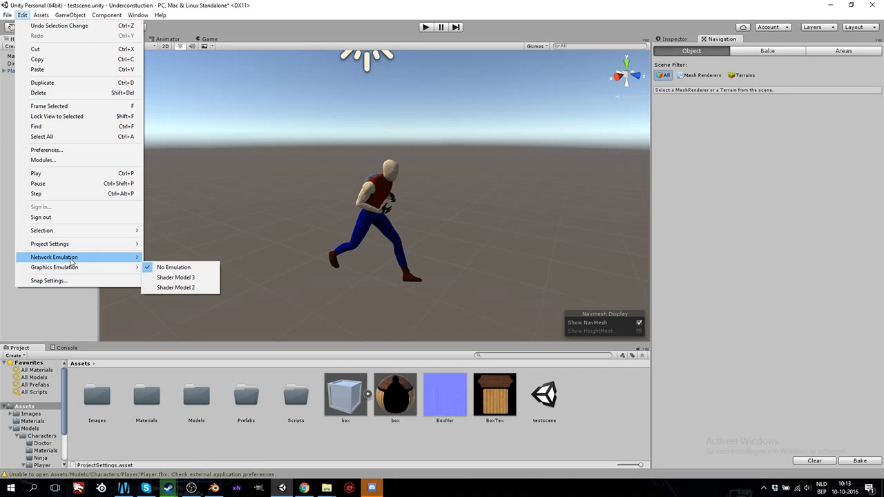
pyautogui.moveTo(76, 248)
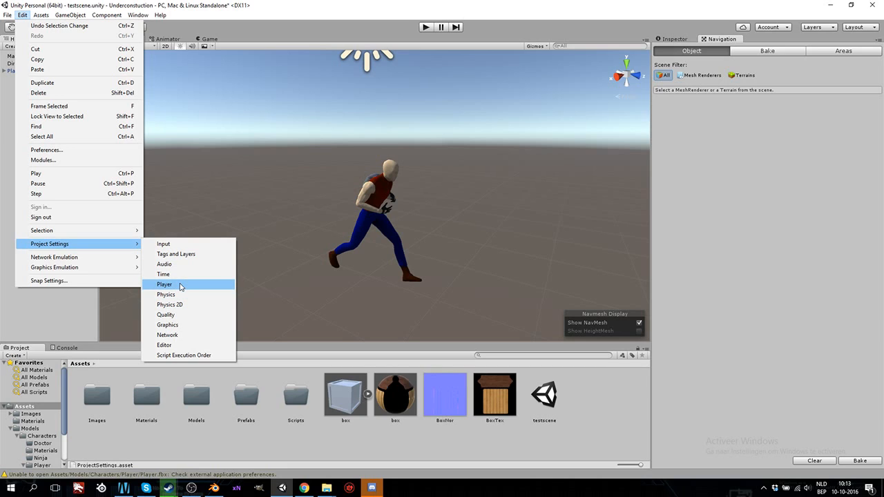
pyautogui.click(181, 239)
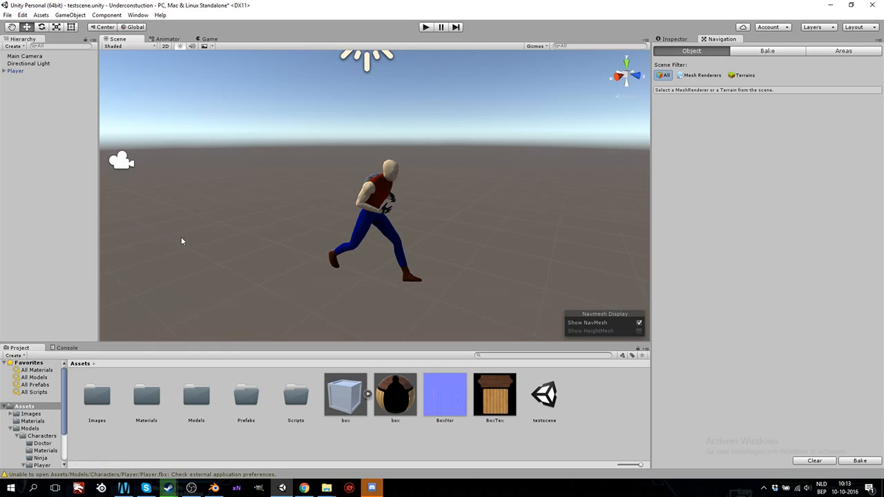
pyautogui.click(40, 15)
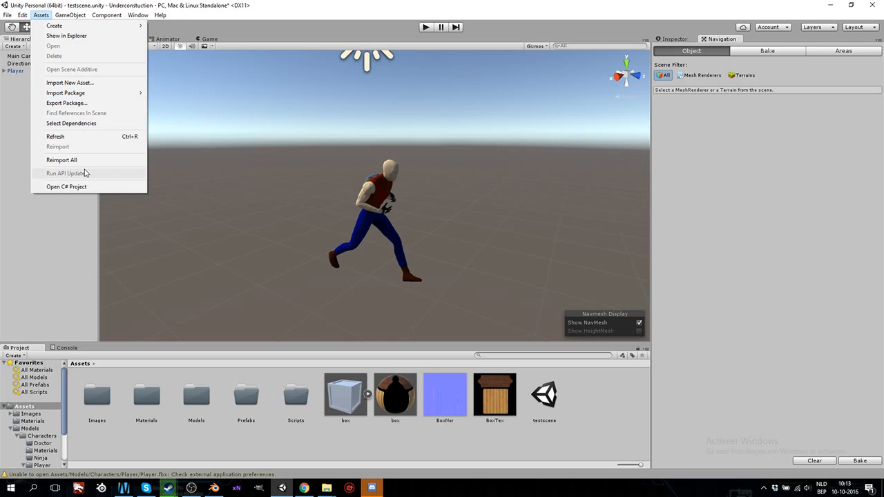
pyautogui.moveTo(24, 15)
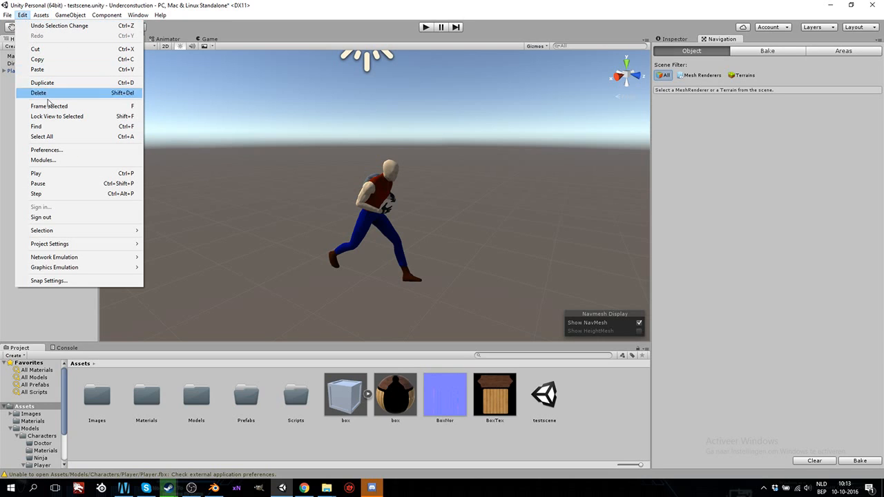
pyautogui.moveTo(108, 243)
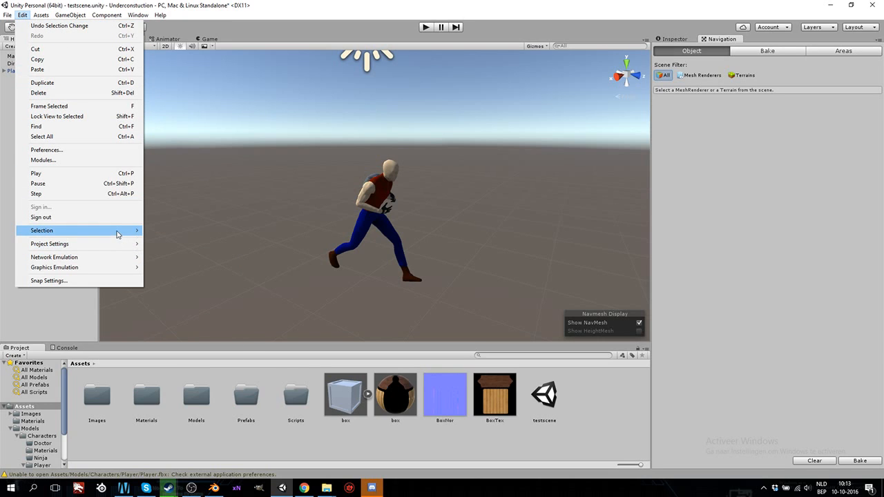
pyautogui.click(184, 246)
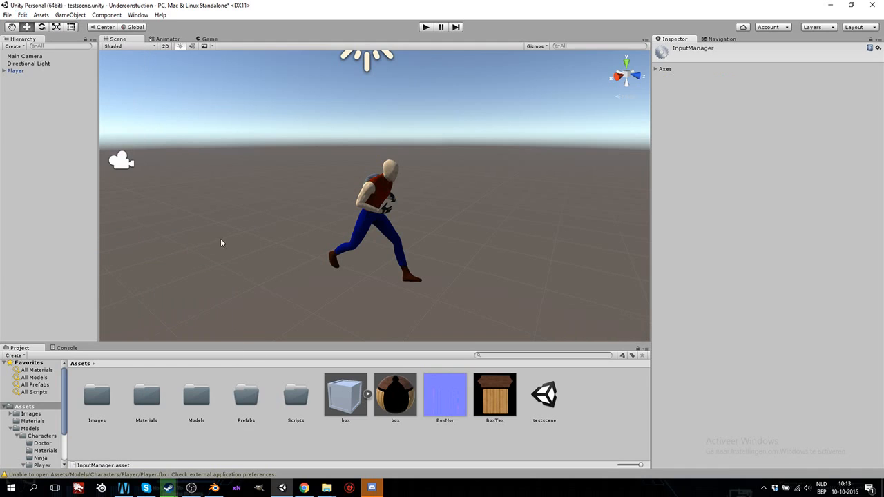
# - Expand the input axes list and examine the Horizontal, Vertical and first Fire1 axis settings
pyautogui.click(658, 69)
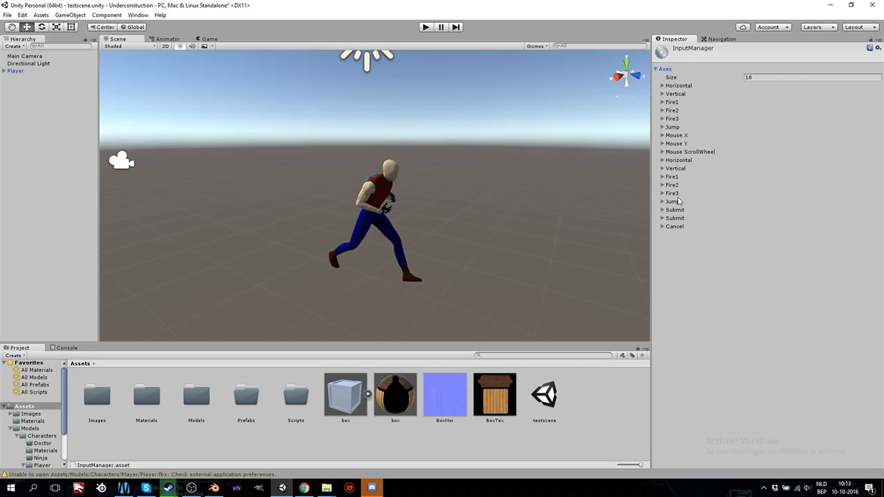
pyautogui.click(663, 86)
pyautogui.click(662, 218)
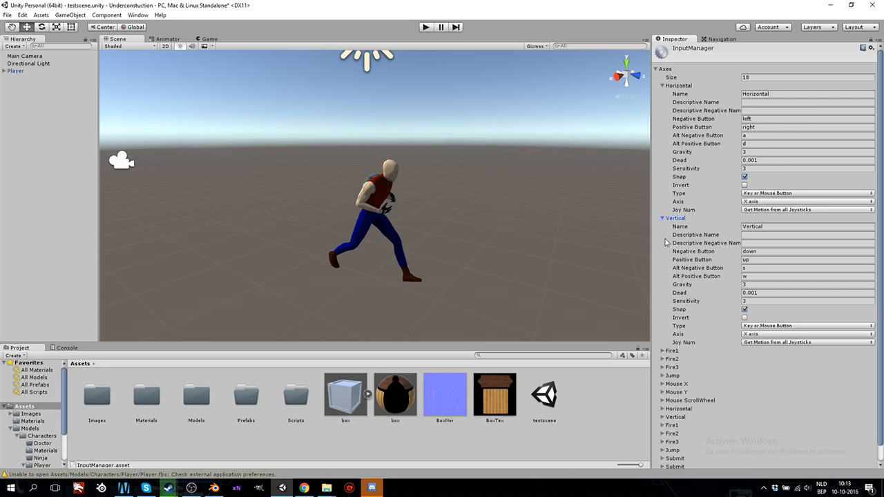
pyautogui.scroll(-1, 662, 317)
pyautogui.click(664, 336)
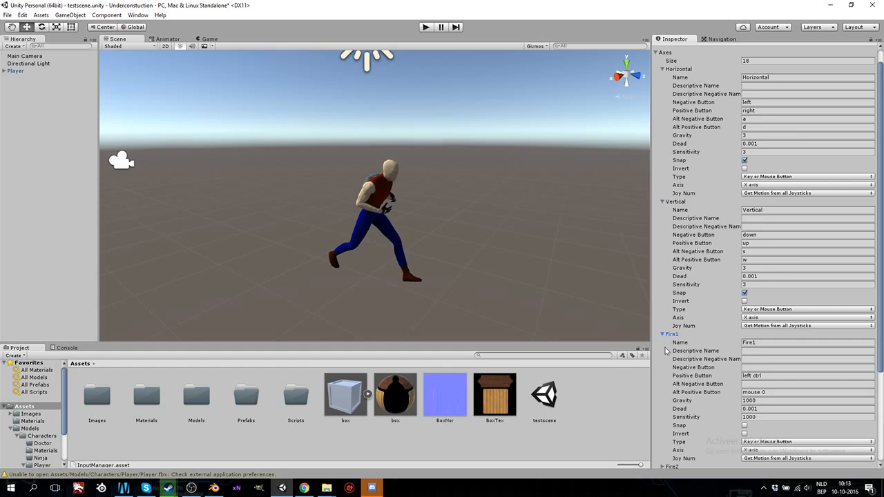
pyautogui.scroll(-5, 669, 340)
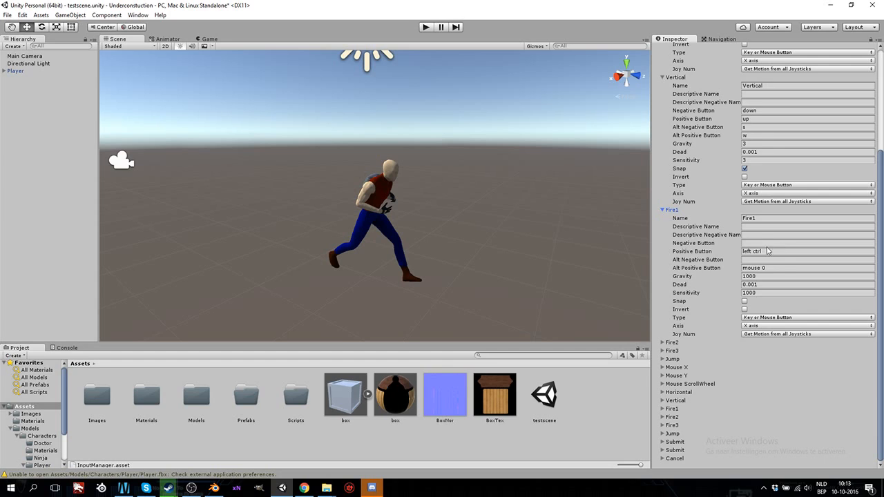
pyautogui.scroll(2, 733, 212)
pyautogui.scroll(6, 733, 212)
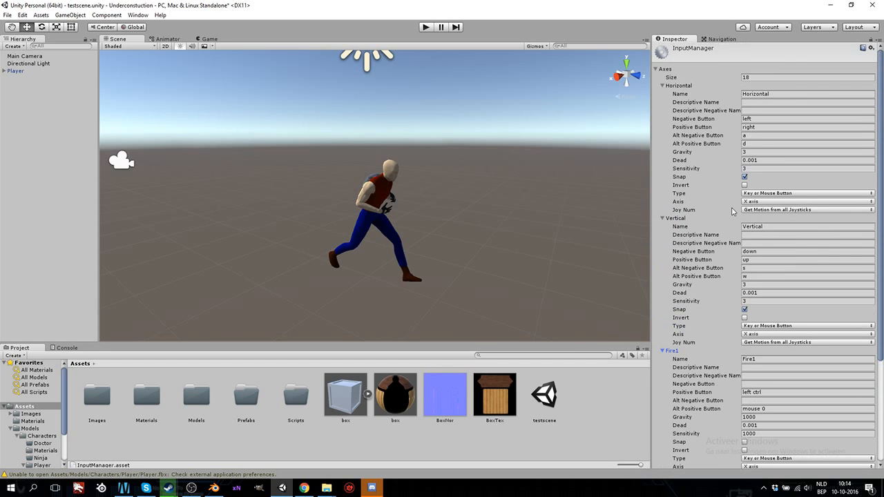
# - Rename the first Horizontal axis to Forward and the first Vertical axis to Strafe
pyautogui.click(722, 94)
pyautogui.write('Forward')
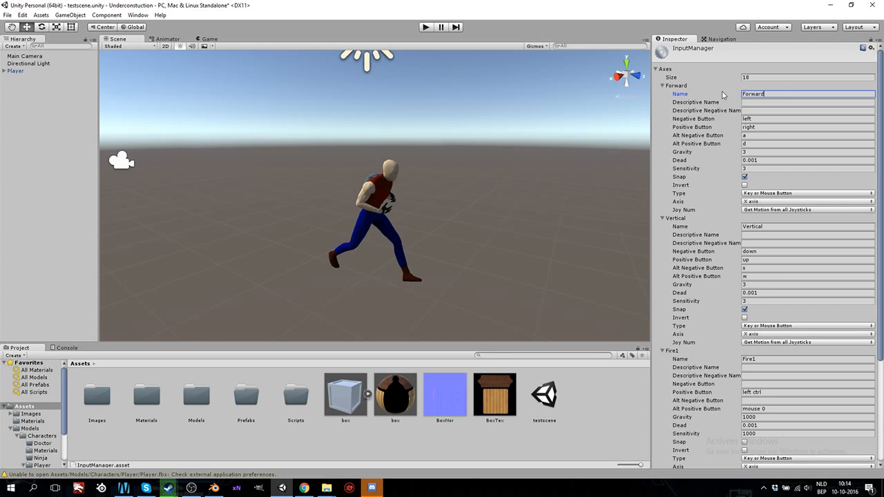
pyautogui.click(765, 228)
pyautogui.write('Strafe')
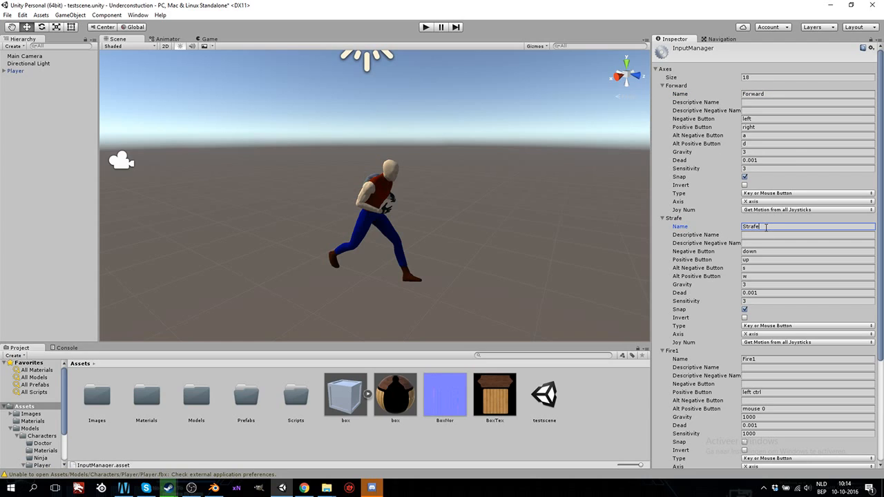
pyautogui.click(731, 213)
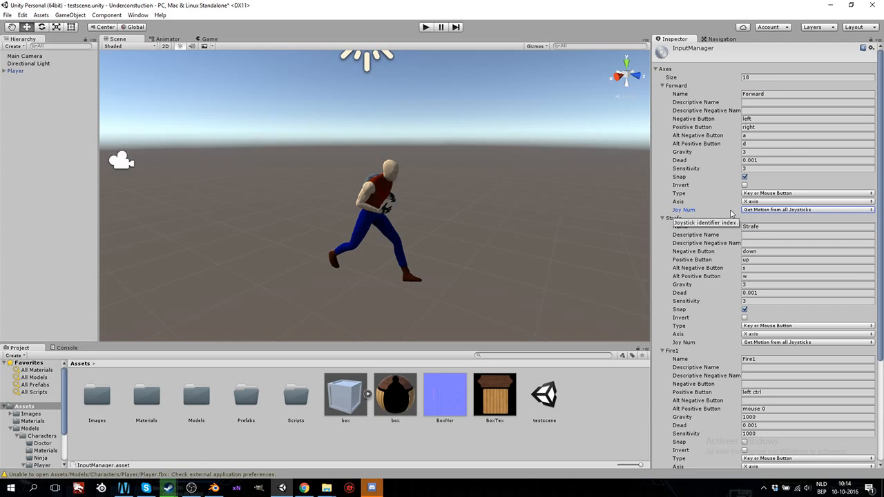
# - Rename the left/right axis to Strafe and set its Alt Negative Button to q
pyautogui.scroll(-2, 734, 216)
pyautogui.scroll(2, 745, 228)
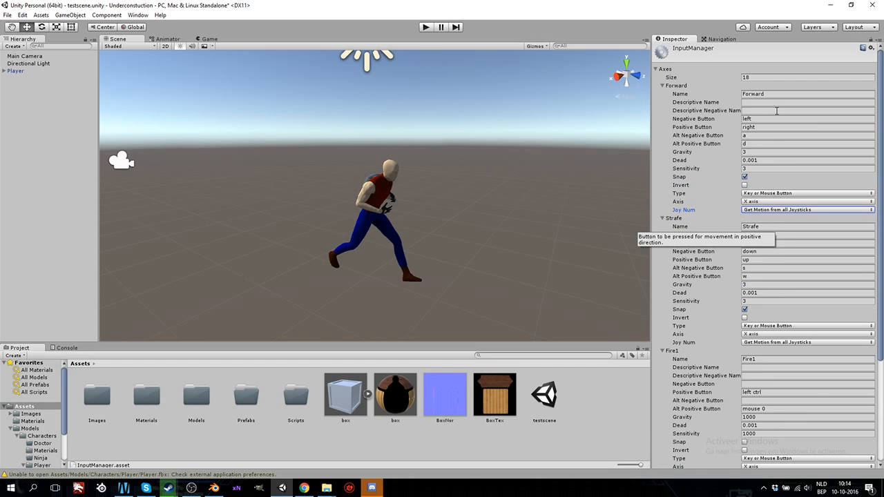
pyautogui.click(744, 95)
pyautogui.write('Strafe')
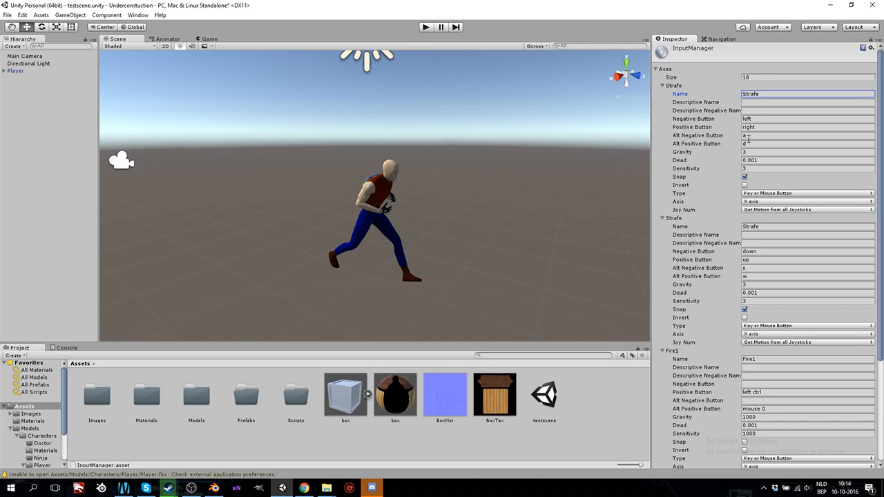
pyautogui.click(748, 136)
pyautogui.write('q')
pyautogui.click(735, 178)
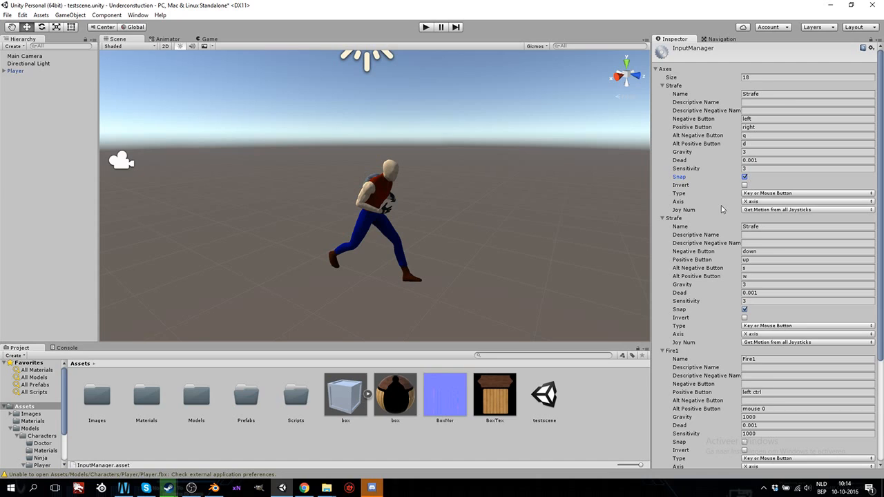
# - Look through the remaining input axes, examine the second Fire1 axis's settings and collapse it again
pyautogui.scroll(-2, 722, 209)
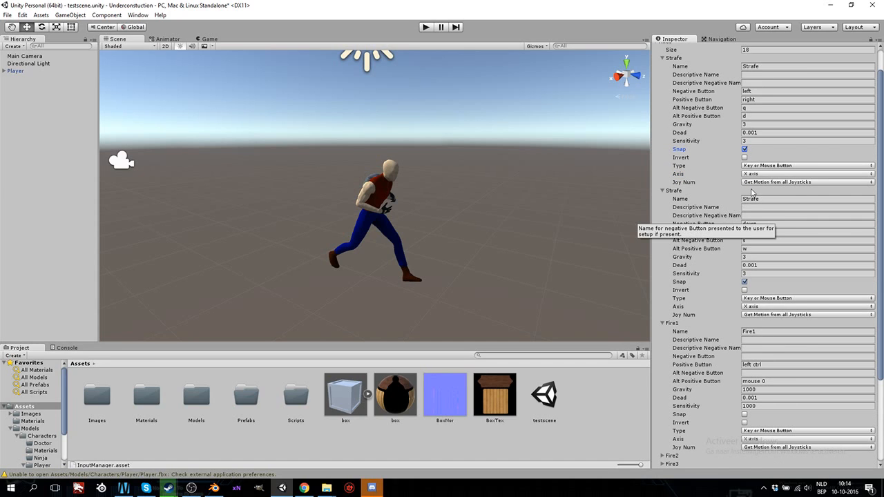
pyautogui.scroll(-5, 718, 187)
pyautogui.scroll(5, 718, 186)
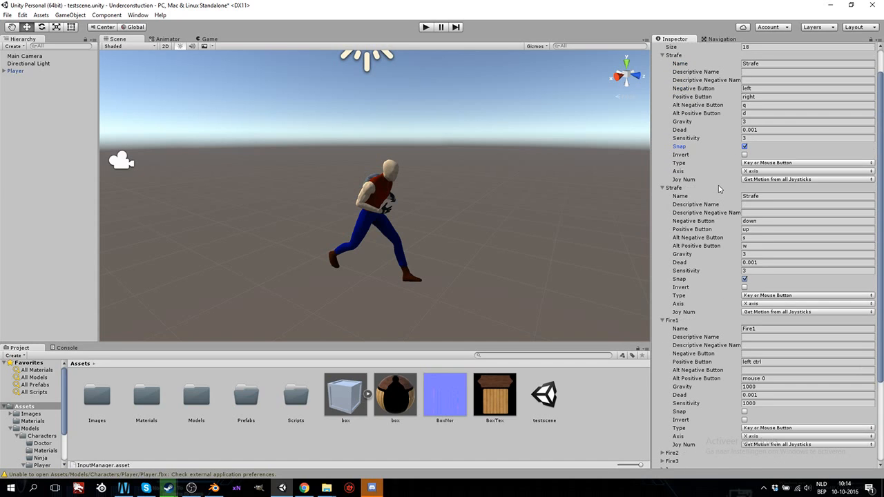
pyautogui.scroll(-5, 718, 185)
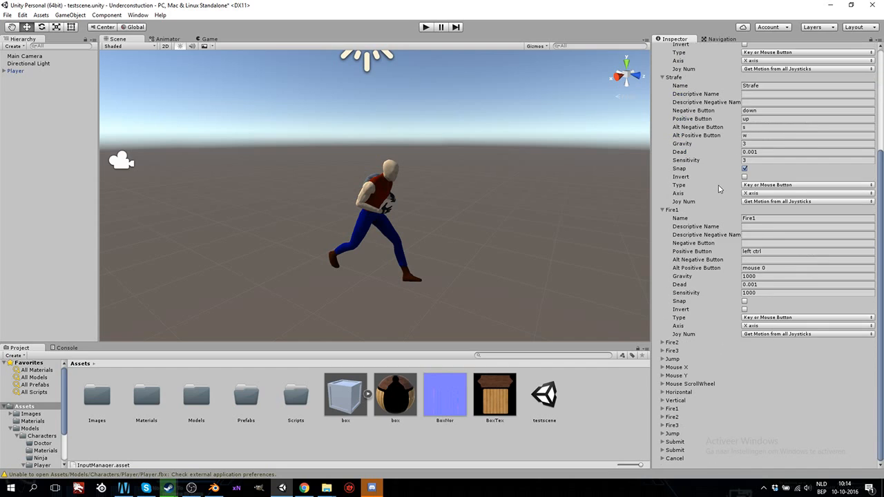
pyautogui.click(662, 409)
pyautogui.scroll(-5, 673, 408)
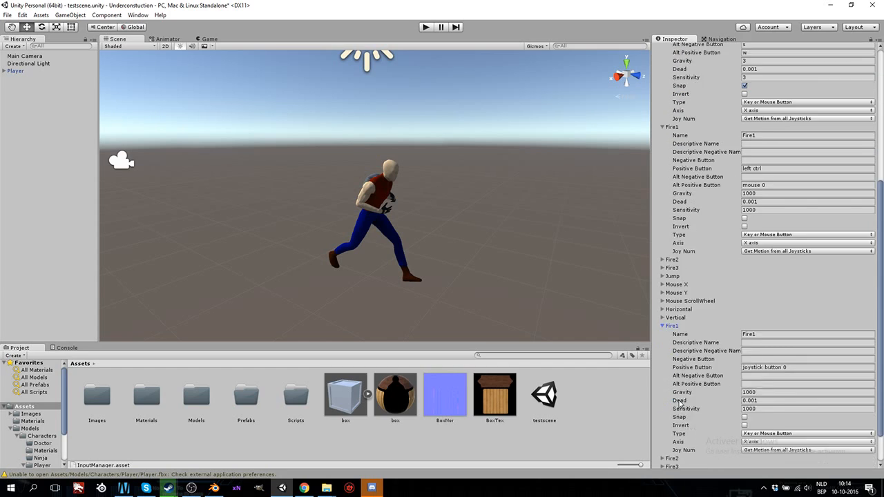
pyautogui.scroll(5, 679, 403)
pyautogui.click(665, 394)
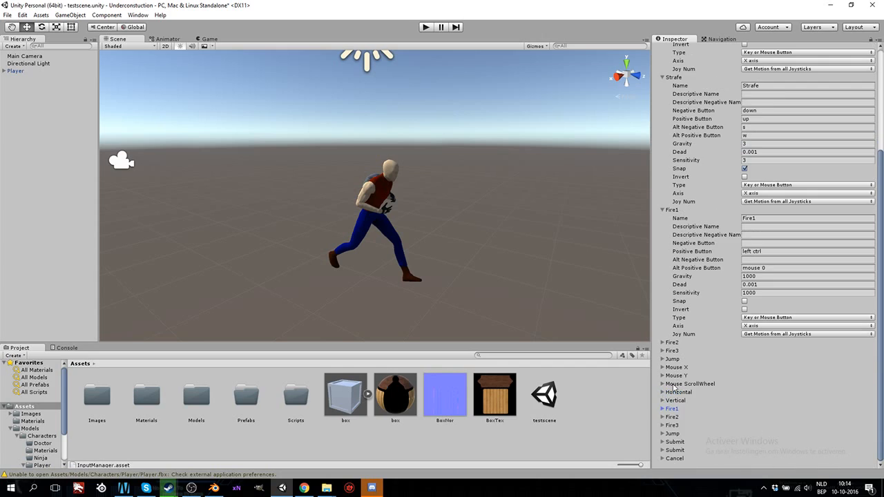
# - Rename the up/down axis to Forward and set its Alt Positive Button to z
pyautogui.scroll(3, 762, 143)
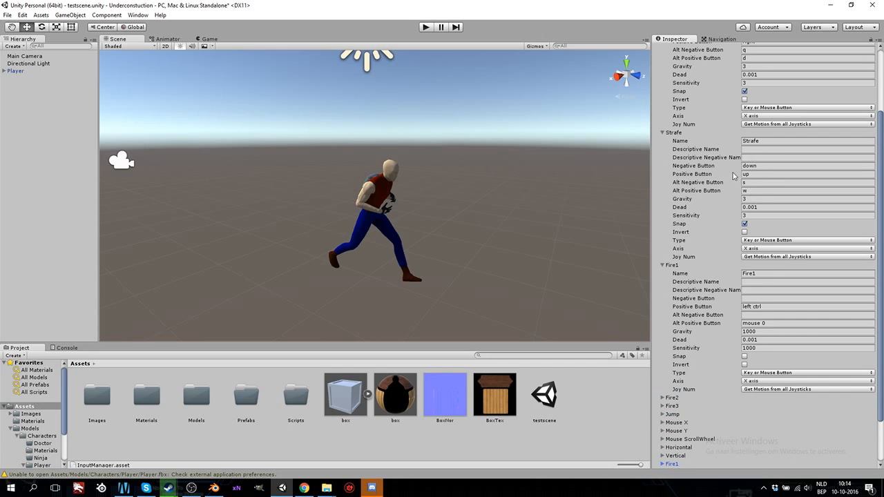
pyautogui.click(742, 141)
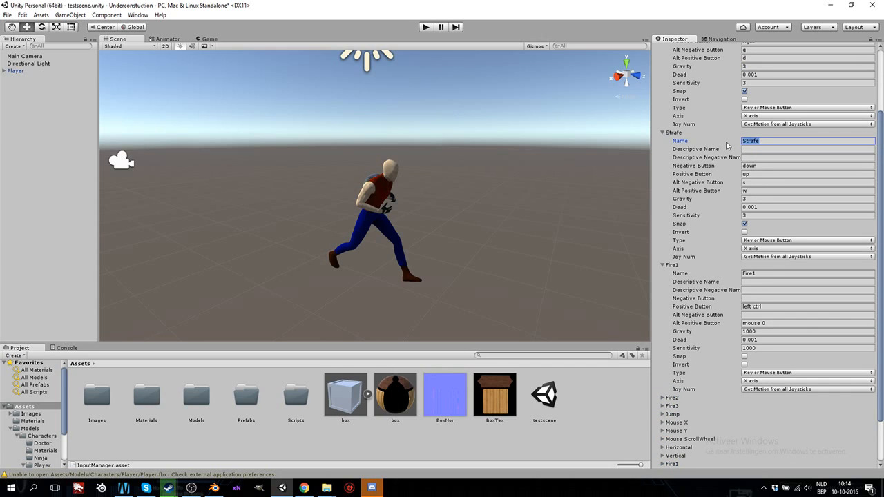
pyautogui.write('Forward')
pyautogui.click(749, 189)
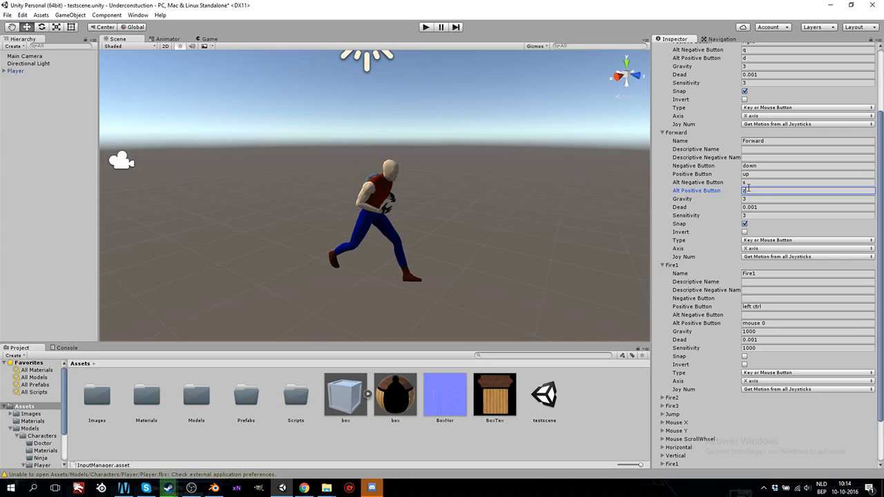
# - Set the first Fire1 axis's Positive Button to mouse 0 by copying its Alt Positive Button value
pyautogui.scroll(-2, 750, 197)
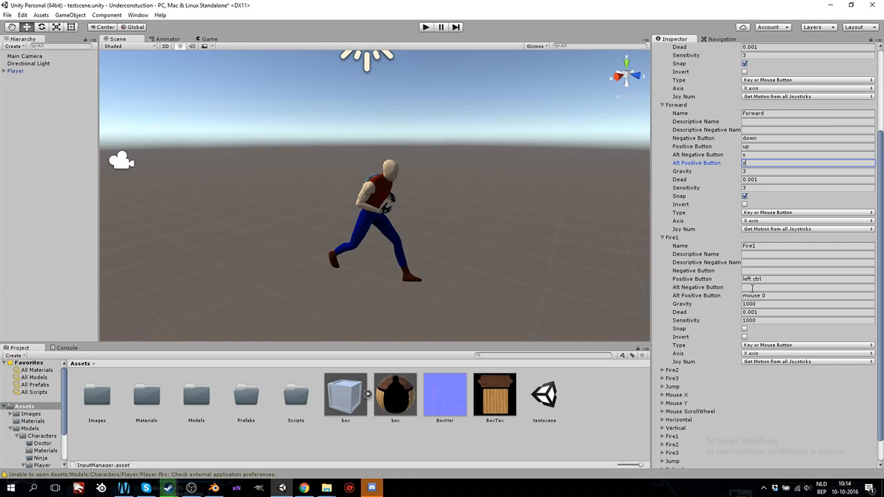
pyautogui.click(751, 281)
pyautogui.click(776, 298)
pyautogui.hotkey('ctrl', 'c')
pyautogui.click(764, 278)
pyautogui.hotkey('ctrl', 'v')
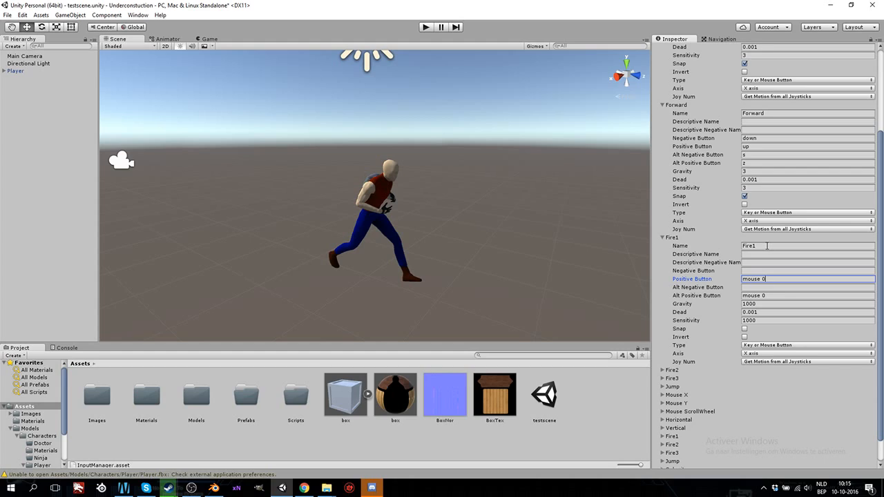
# - Rename the first Fire2 axis to Aim and collapse it
pyautogui.click(766, 246)
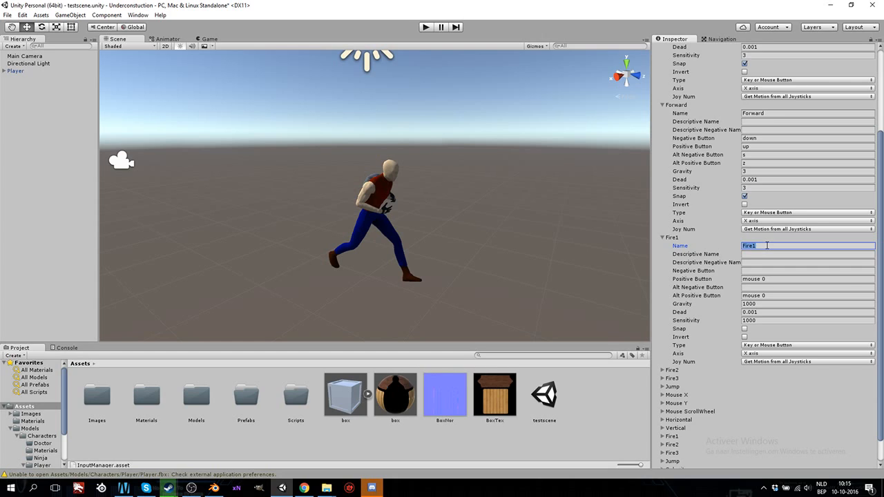
pyautogui.click(662, 371)
pyautogui.scroll(-3, 764, 356)
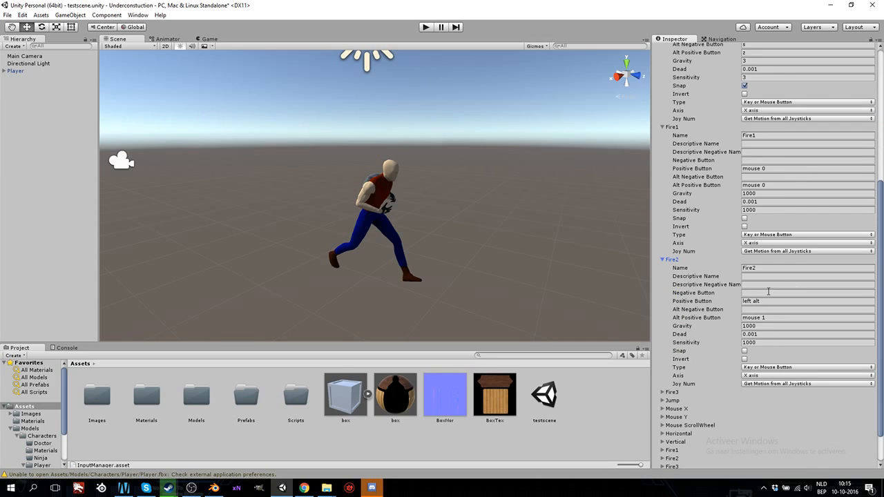
pyautogui.click(760, 269)
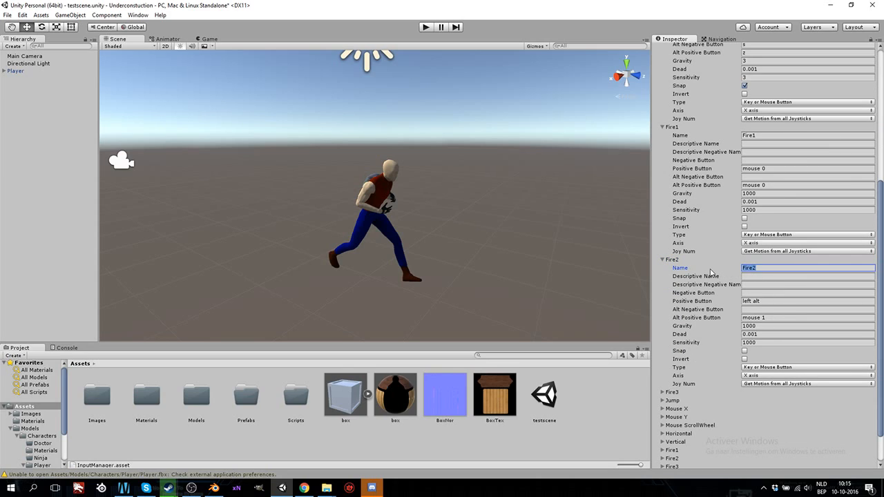
pyautogui.write('Zoom')
pyautogui.press('BackSpace')
pyautogui.press('BackSpace')
pyautogui.press('BackSpace')
pyautogui.press('BackSpace')
pyautogui.write('Aim')
pyautogui.click(712, 261)
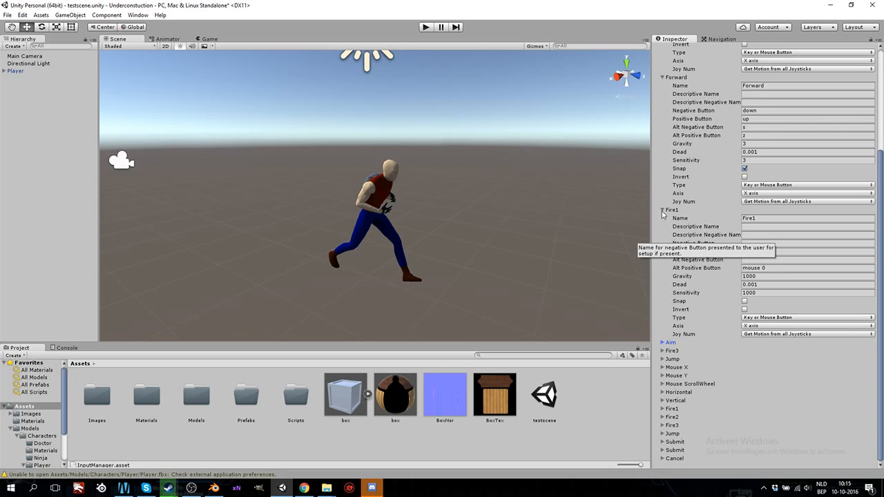
# - Set the Aim axis's Positive Button to mouse 1 by copying its Alt Positive Button value
pyautogui.click(663, 342)
pyautogui.scroll(-4, 759, 345)
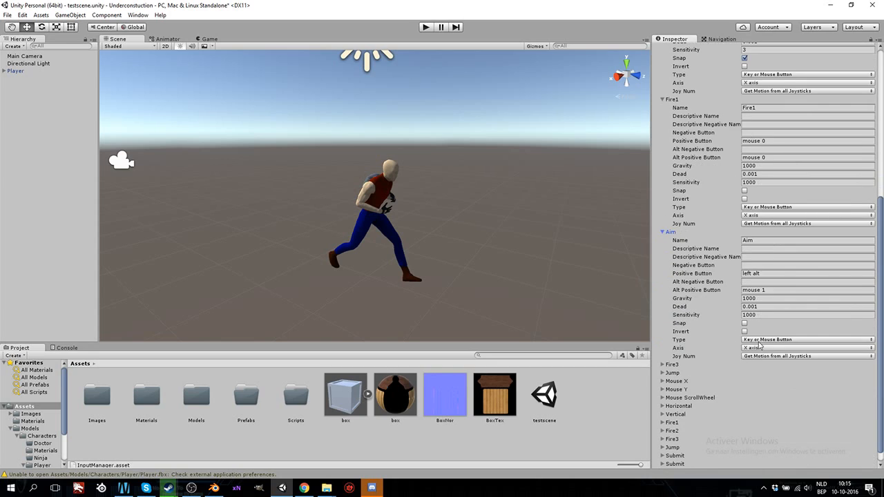
pyautogui.click(768, 289)
pyautogui.hotkey('ctrl', 'c')
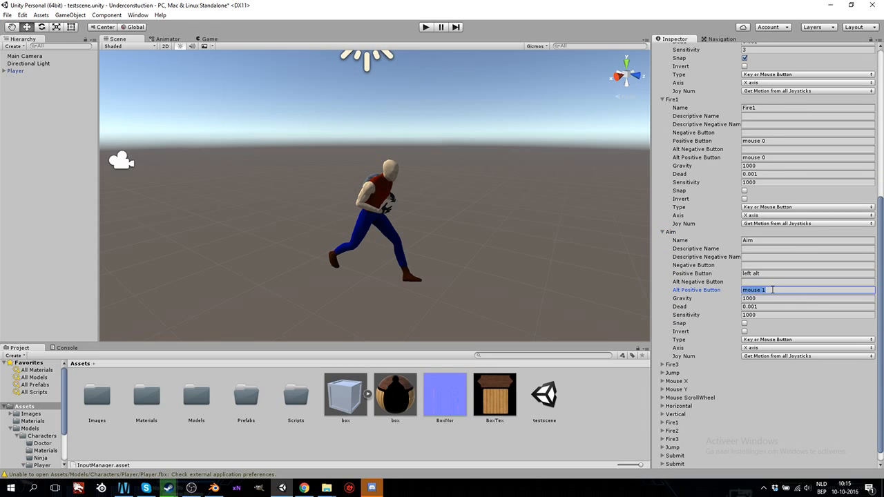
pyautogui.click(768, 276)
pyautogui.hotkey('ctrl', 'v')
pyautogui.click(729, 300)
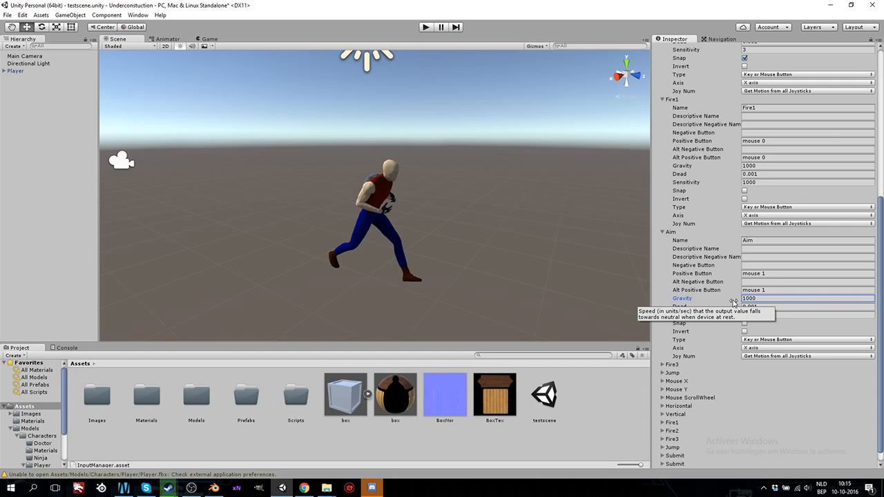
# - Collapse the expanded Aim, Fire1, Forward and Strafe axes
pyautogui.click(663, 232)
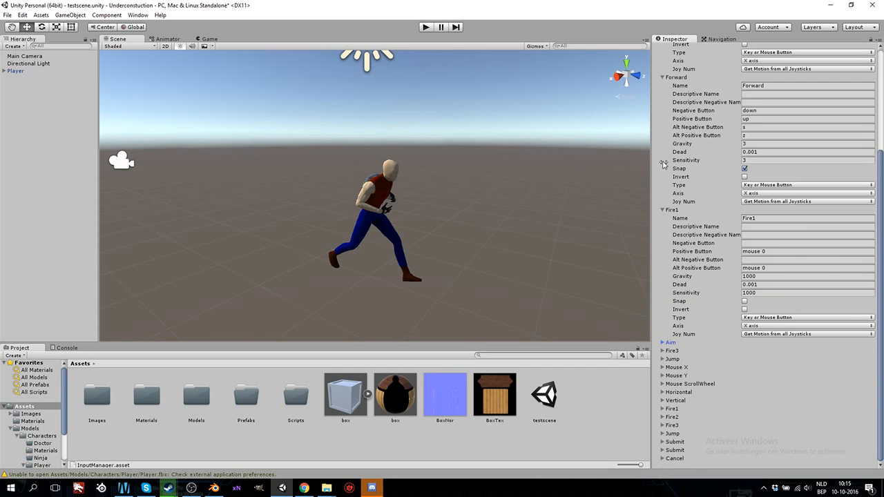
pyautogui.click(662, 210)
pyautogui.click(662, 205)
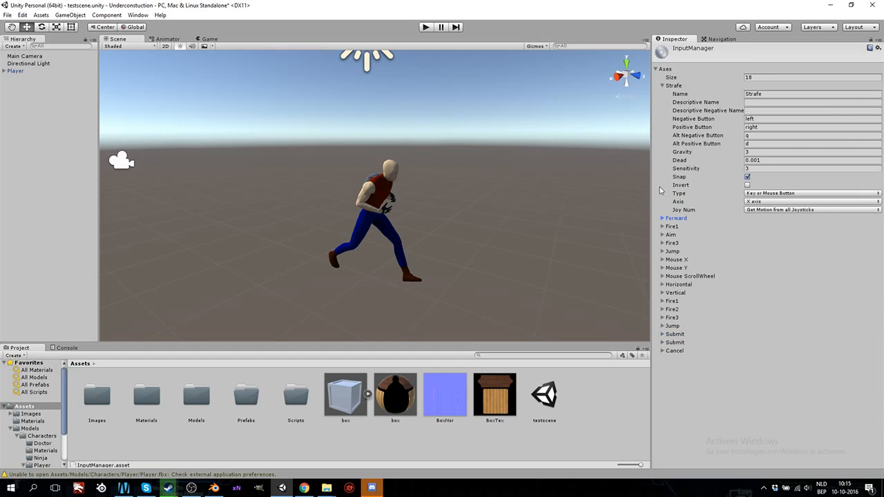
pyautogui.click(662, 86)
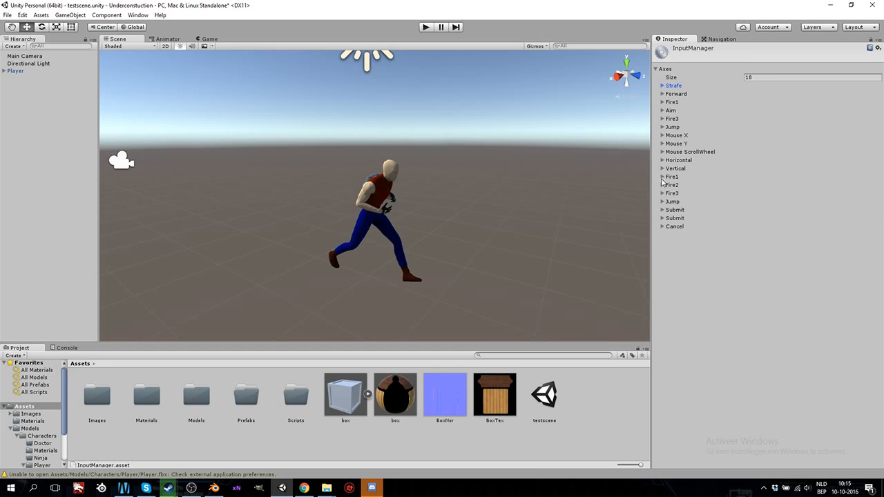
# - Examine the settings of the first Fire3 and Jump axes and Mouse X, collapsing each again
pyautogui.click(662, 119)
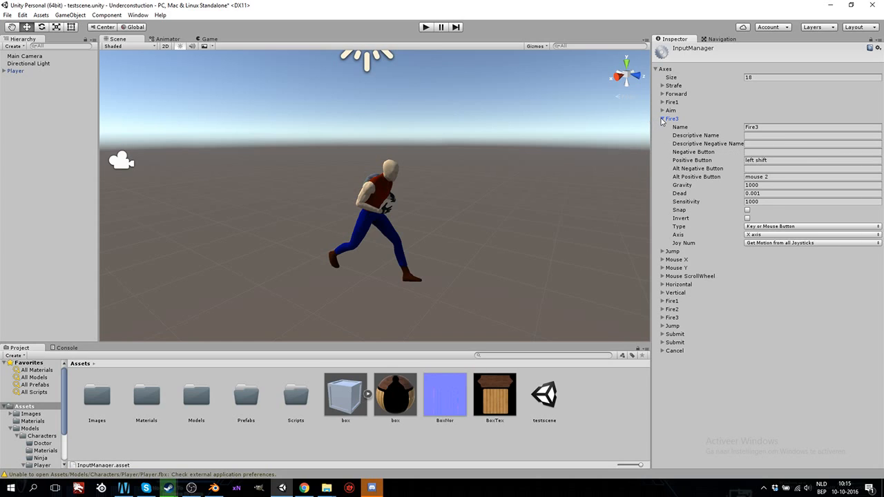
pyautogui.click(663, 252)
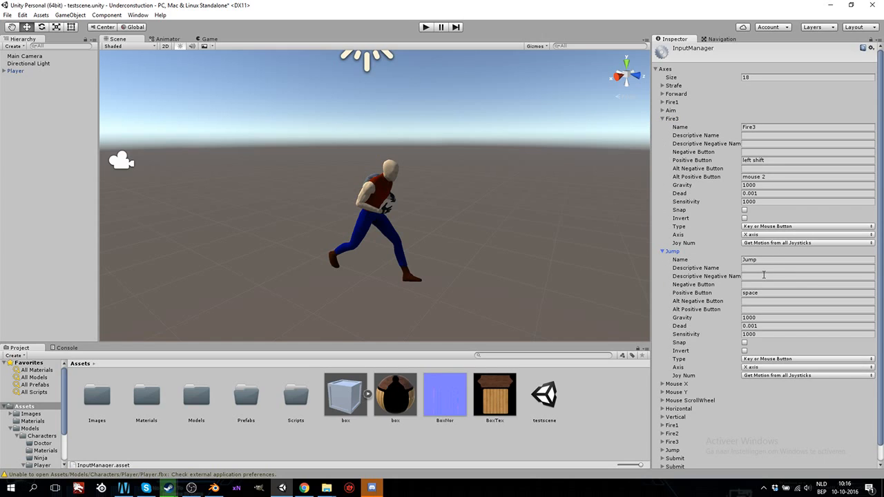
pyautogui.click(662, 120)
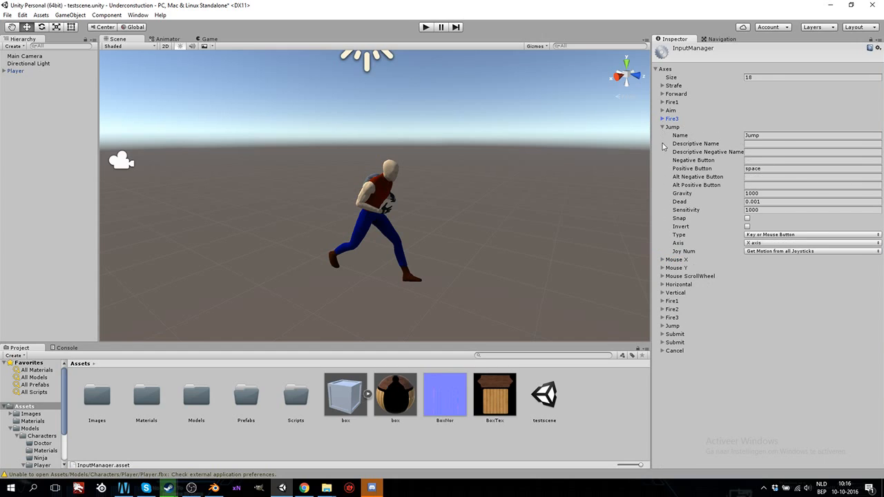
pyautogui.click(662, 127)
pyautogui.click(662, 135)
pyautogui.click(663, 136)
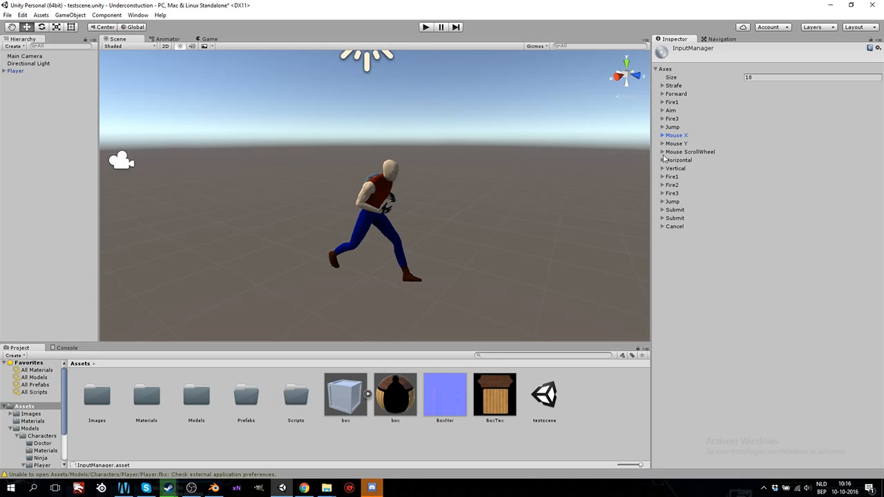
# - Rename the first Submit axis to Action and set its Positive Button to e
pyautogui.click(662, 227)
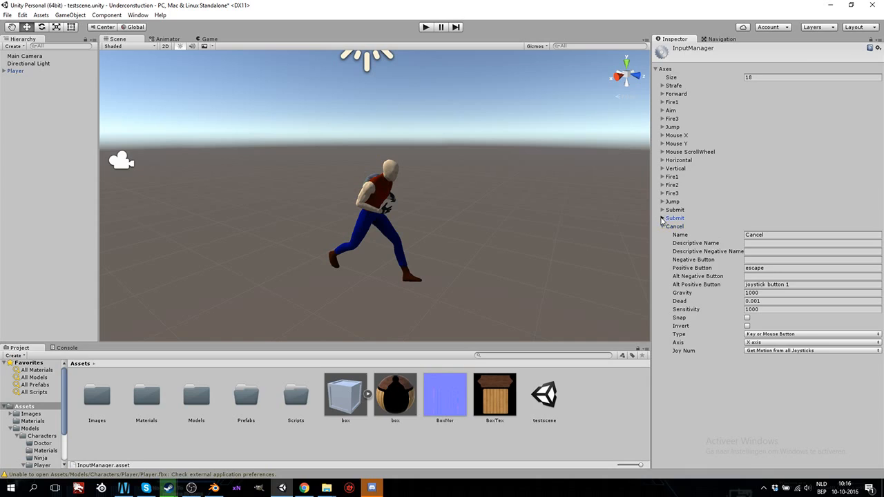
pyautogui.click(662, 219)
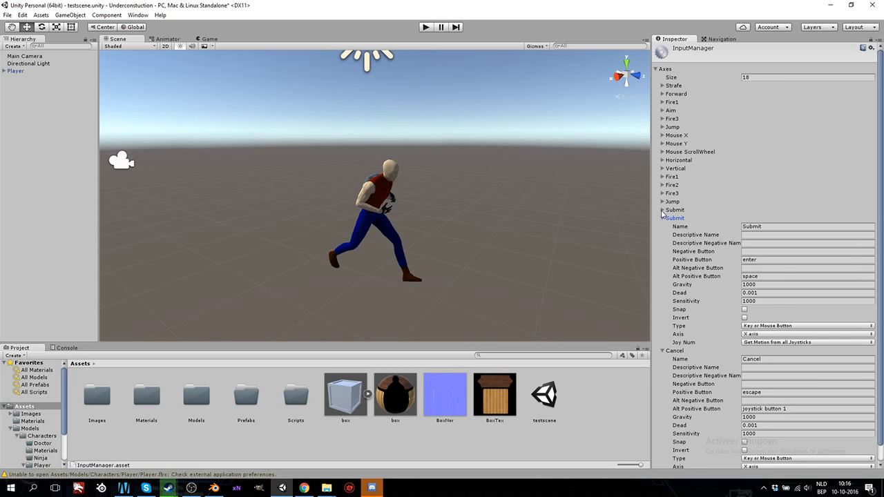
pyautogui.click(663, 210)
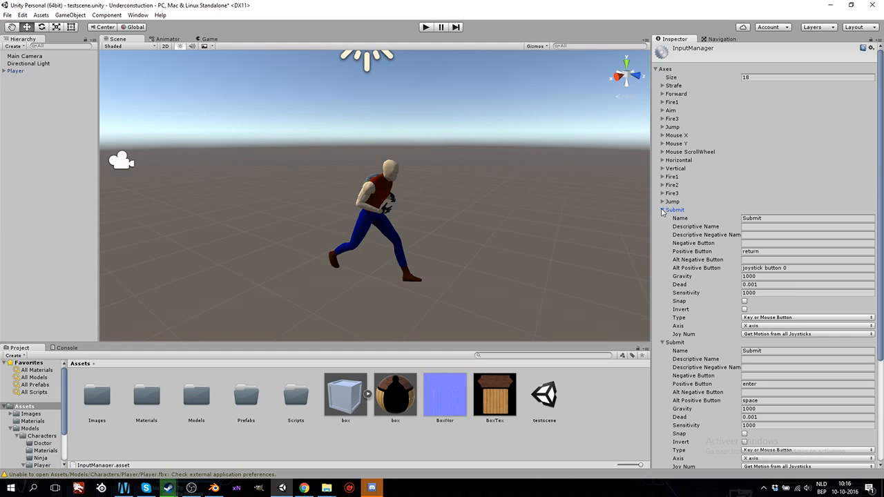
pyautogui.click(764, 219)
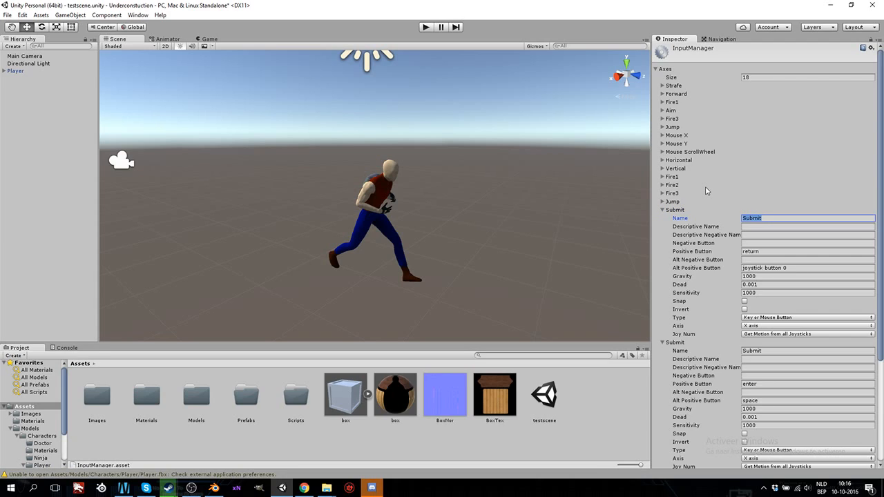
pyautogui.write('Action')
pyautogui.click(780, 252)
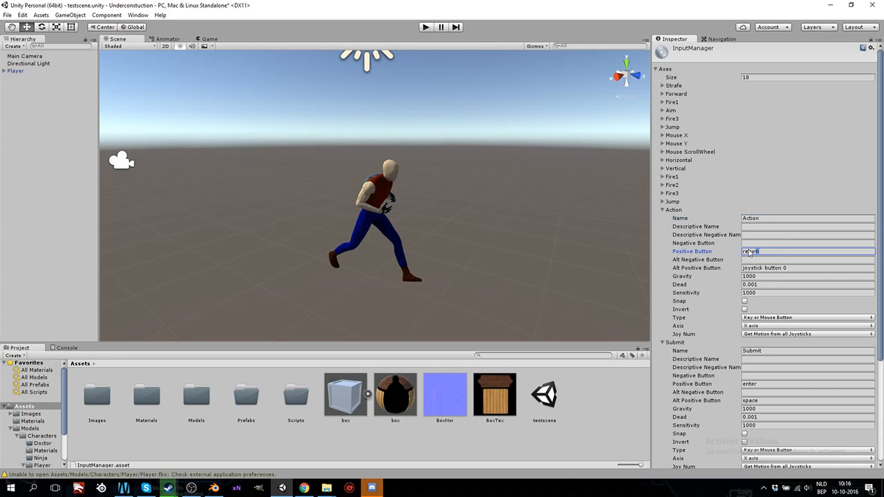
pyautogui.write('e')
pyautogui.click(749, 196)
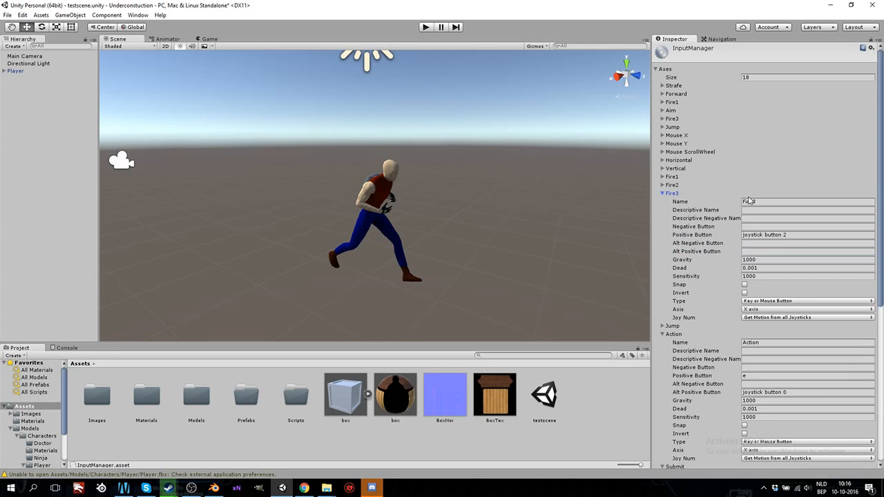
pyautogui.click(664, 194)
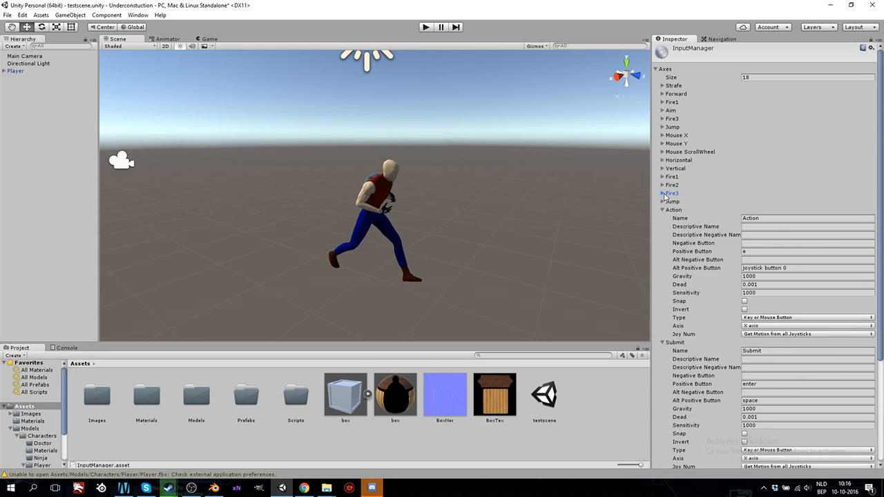
# - Collapse the expanded Action, Submit and Cancel axes
pyautogui.click(664, 211)
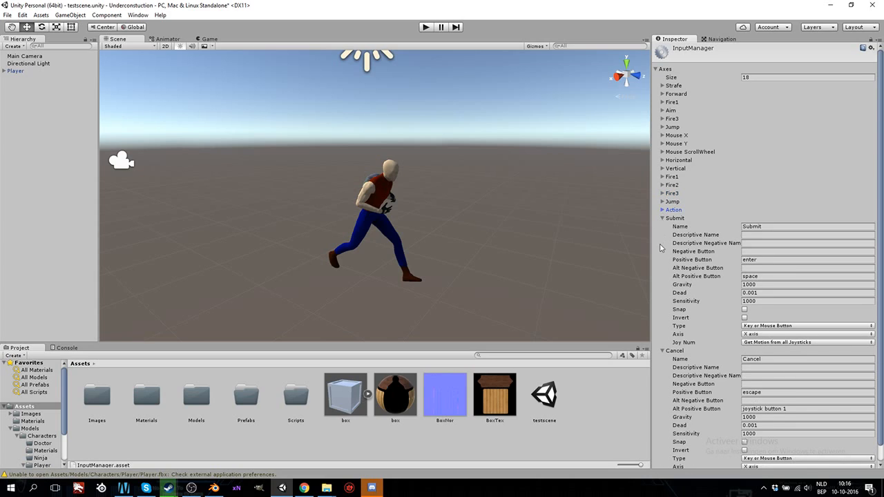
pyautogui.click(662, 219)
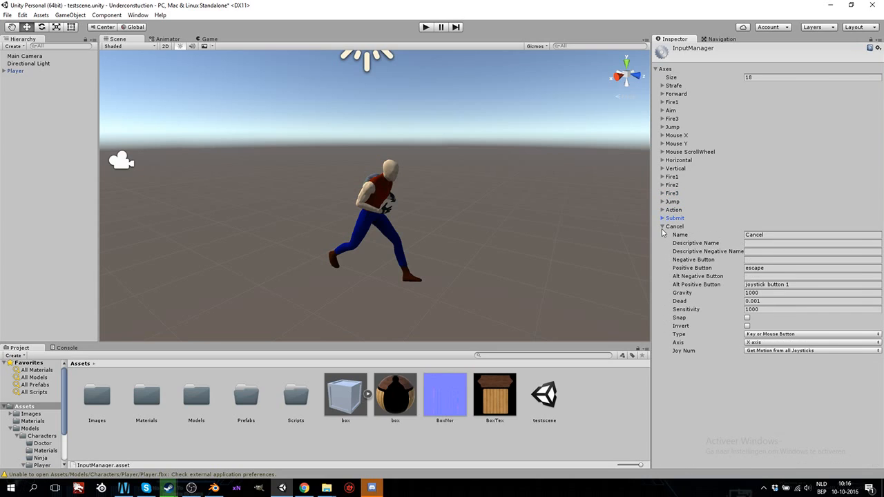
pyautogui.click(663, 228)
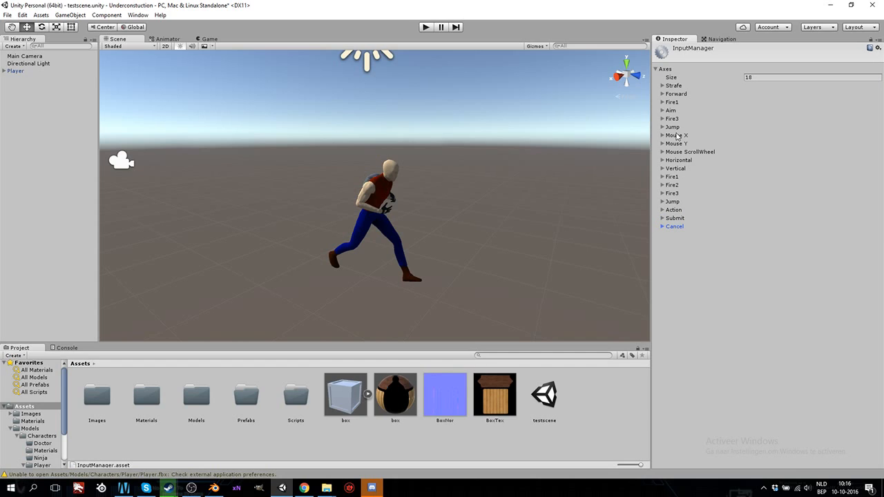
# - Examine the Mouse ScrollWheel axis's settings and its array element options, and collapse the axis again
pyautogui.rightClick(677, 154)
pyautogui.click(664, 153)
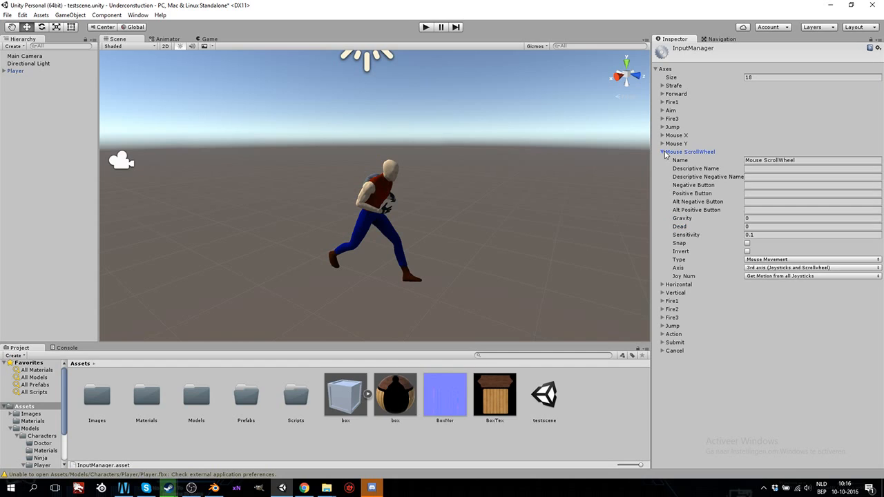
pyautogui.rightClick(675, 152)
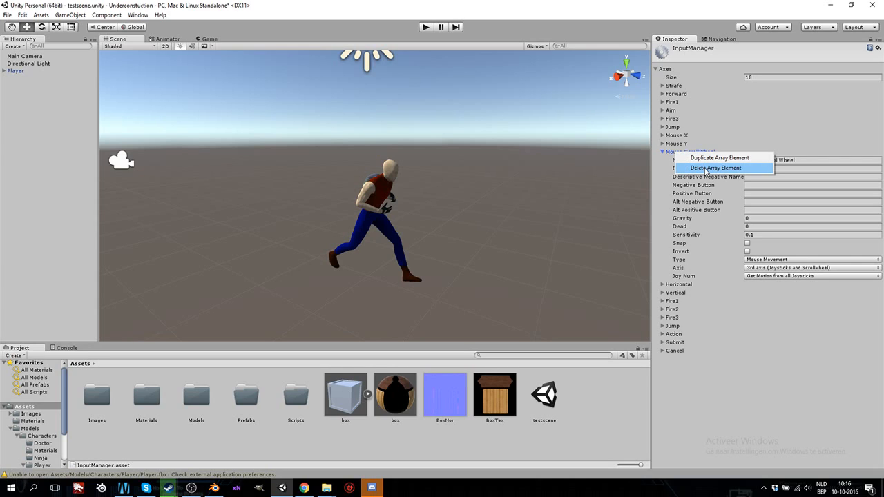
pyautogui.click(706, 169)
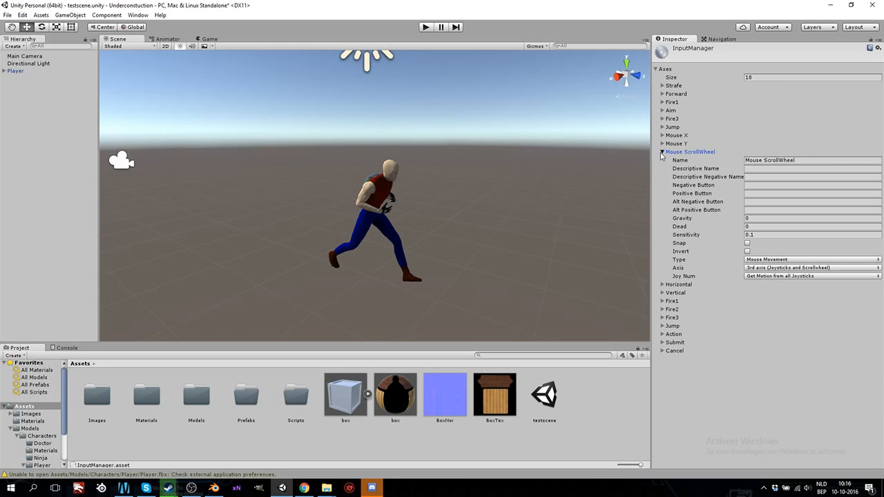
pyautogui.click(665, 151)
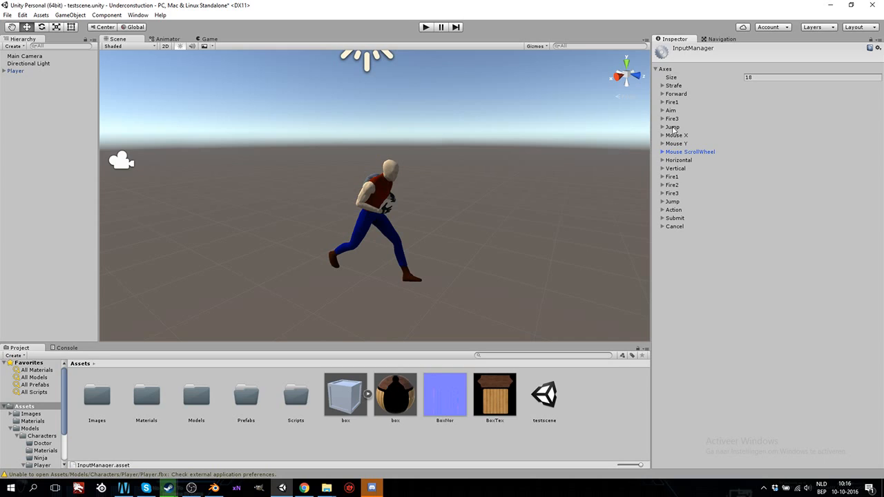
# - Duplicate the first Jump axis and delete the Fire3 axis directly above it
pyautogui.rightClick(673, 129)
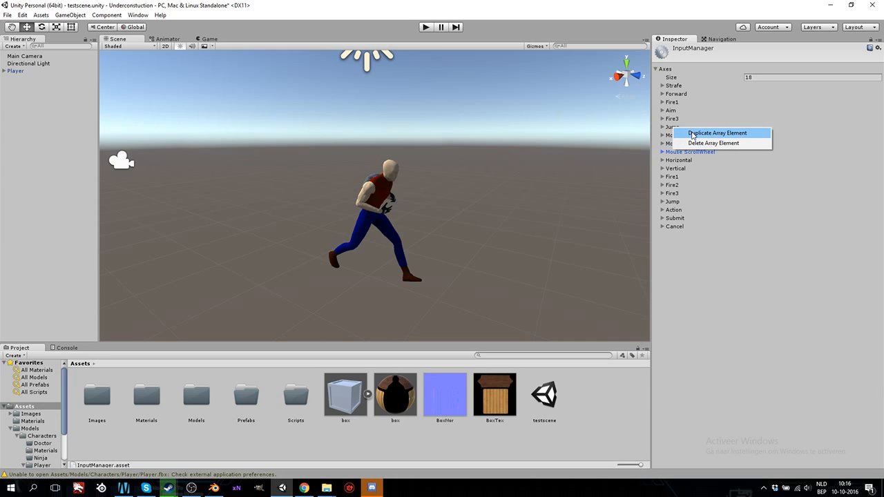
pyautogui.click(693, 134)
pyautogui.rightClick(677, 122)
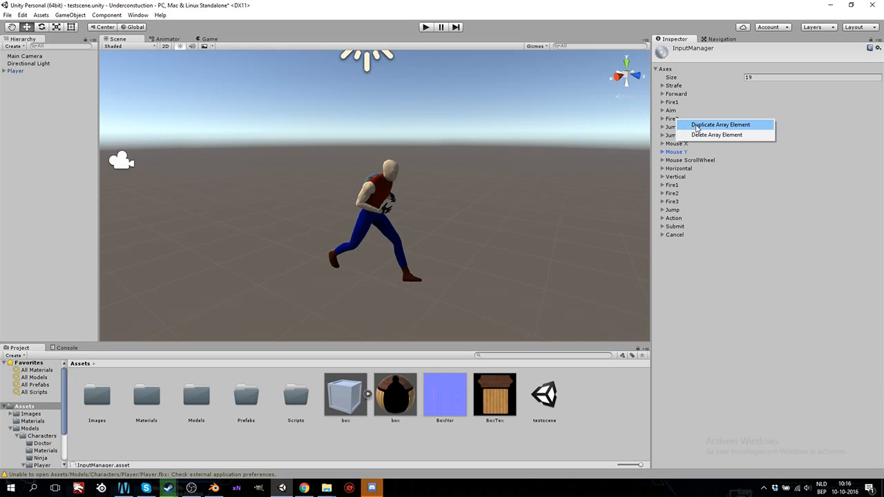
pyautogui.click(701, 136)
# - Duplicate the Jump axis directly below Aim twice and collapse the first Jump entry
pyautogui.click(663, 119)
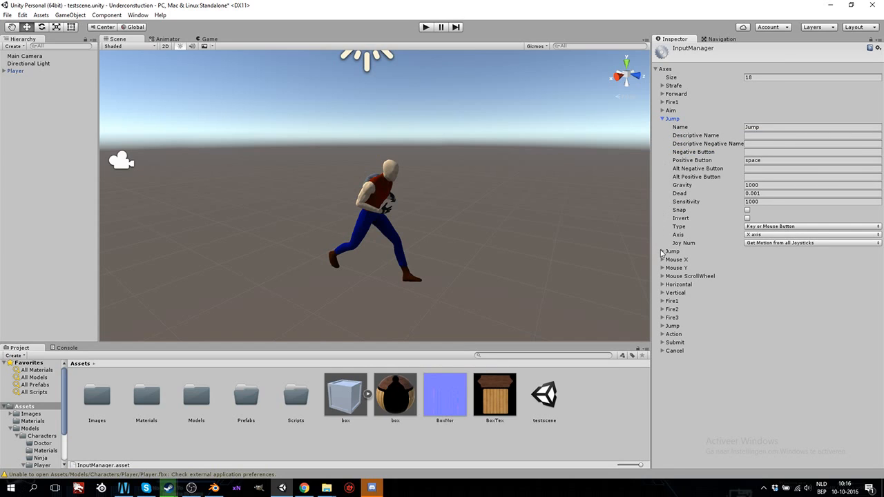
pyautogui.click(661, 251)
pyautogui.rightClick(676, 120)
pyautogui.click(695, 126)
pyautogui.rightClick(677, 121)
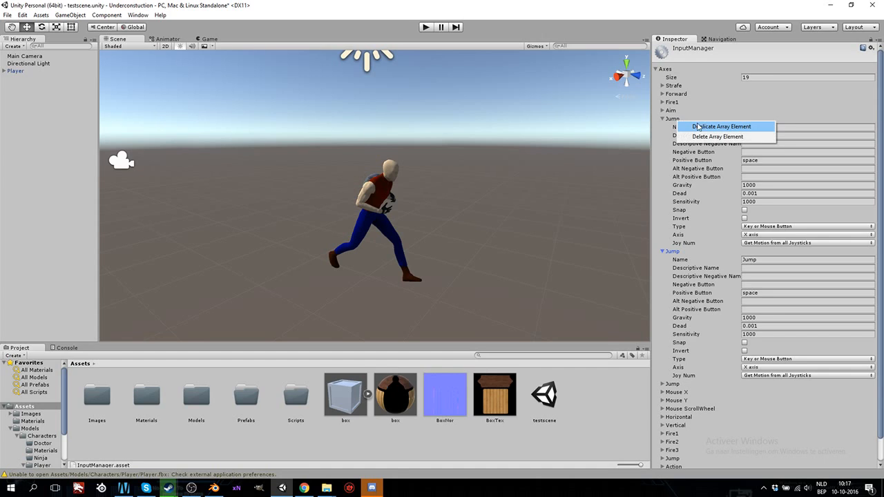
pyautogui.click(706, 127)
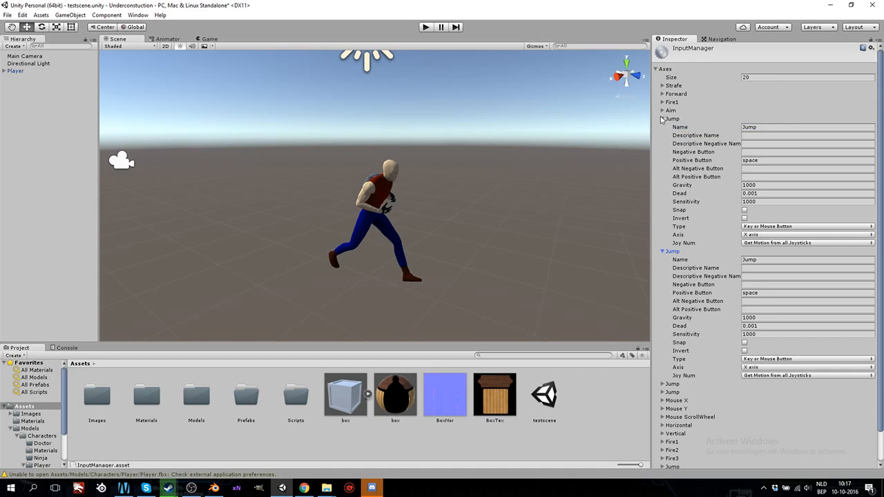
pyautogui.click(662, 119)
# - Delete the four Jump axes between Aim and Mouse X from the input axes
pyautogui.rightClick(674, 263)
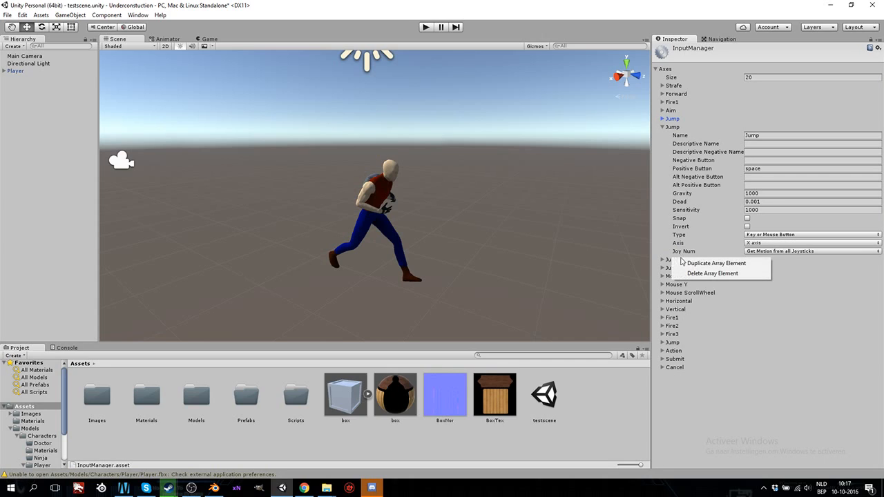
pyautogui.click(711, 273)
pyautogui.rightClick(675, 262)
pyautogui.click(705, 275)
pyautogui.rightClick(670, 126)
pyautogui.click(705, 136)
pyautogui.rightClick(669, 122)
pyautogui.click(697, 136)
pyautogui.click(662, 127)
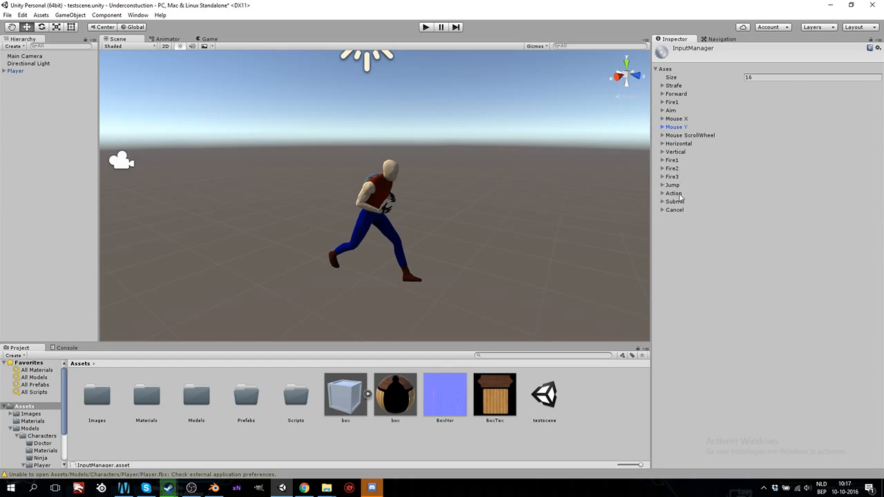
# - Delete the second Fire1, Fire2, Fire3 and Jump axes between Vertical and Action from the input axes
pyautogui.click(662, 160)
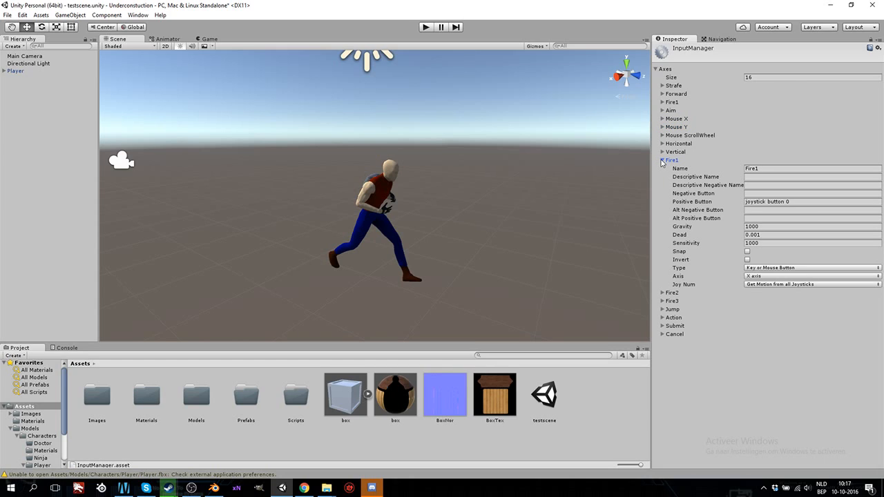
pyautogui.click(662, 160)
pyautogui.rightClick(668, 163)
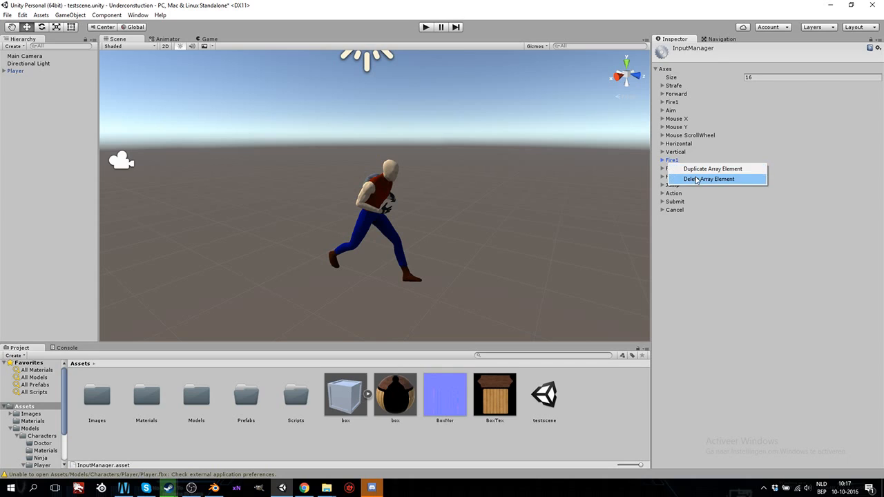
pyautogui.click(697, 179)
pyautogui.rightClick(677, 163)
pyautogui.click(693, 177)
pyautogui.rightClick(677, 164)
pyautogui.click(694, 175)
pyautogui.rightClick(677, 161)
pyautogui.click(697, 175)
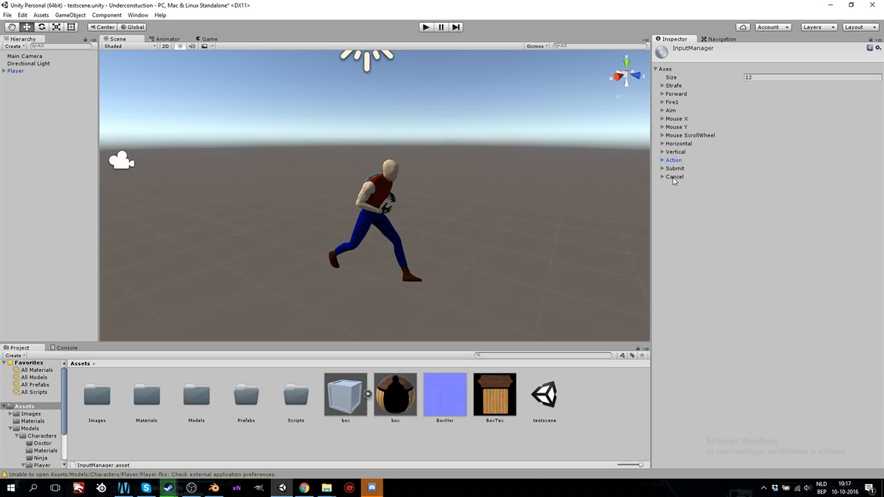
# - Switch to the Animator view and examine the states and transitions of the PlayerAnim controller's Base Layer
pyautogui.moveTo(344, 206); pyautogui.dragTo(383, 212, button='middle')
pyautogui.moveTo(382, 212); pyautogui.dragTo(416, 230, button='right')
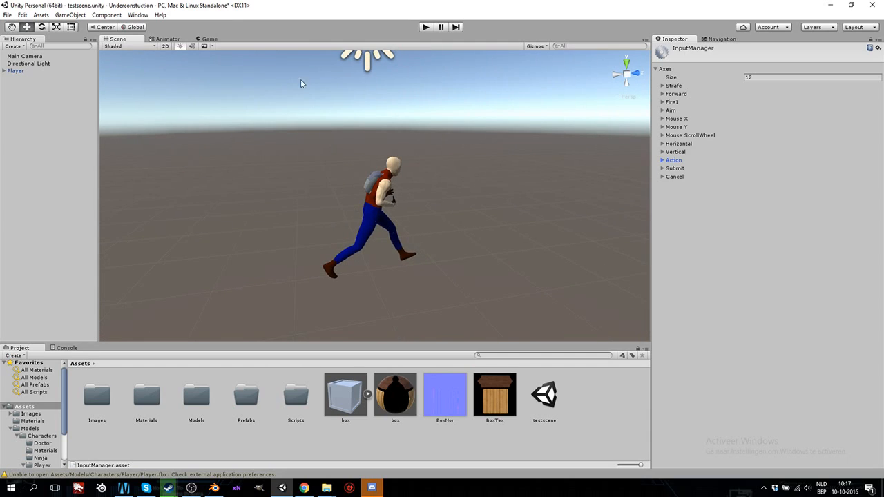
pyautogui.click(176, 39)
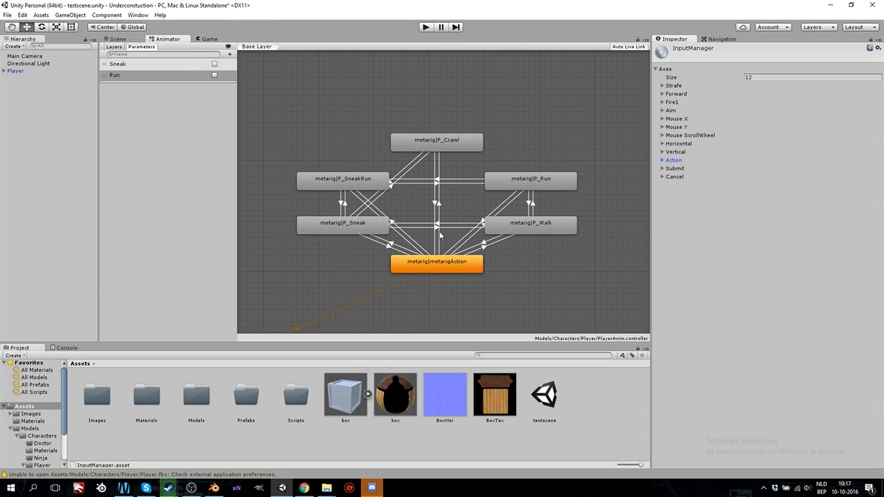
pyautogui.scroll(-4, 440, 233)
pyautogui.scroll(3, 440, 232)
pyautogui.scroll(-3, 507, 211)
pyautogui.scroll(3, 507, 212)
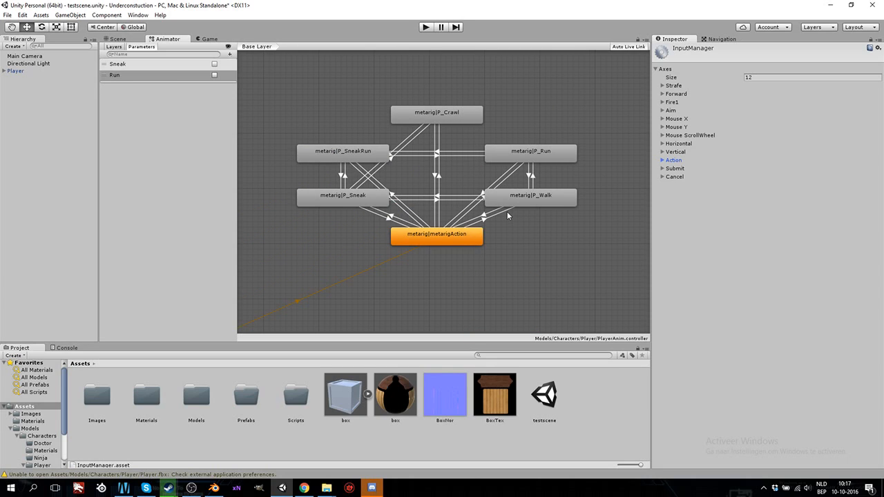
pyautogui.scroll(-1, 507, 216)
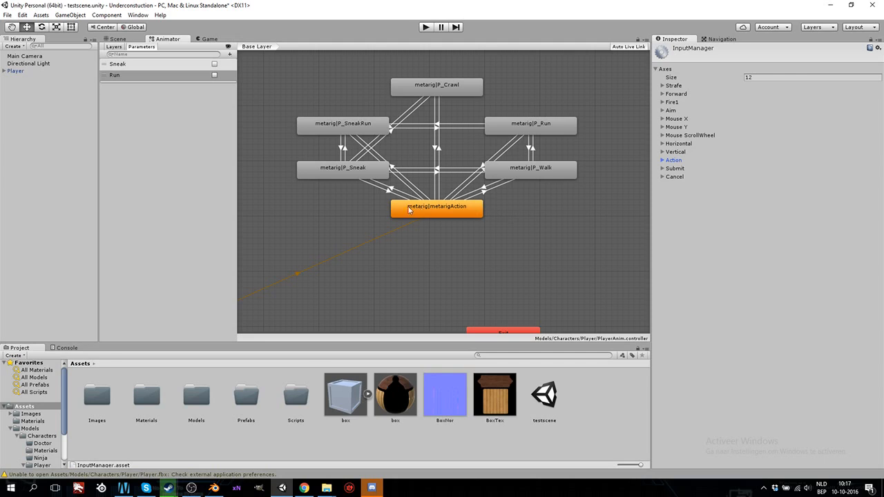
# - Inspect the metarig|P_Sneak state and the Sneak parameter, turning the parameter briefly on and off again
pyautogui.click(353, 169)
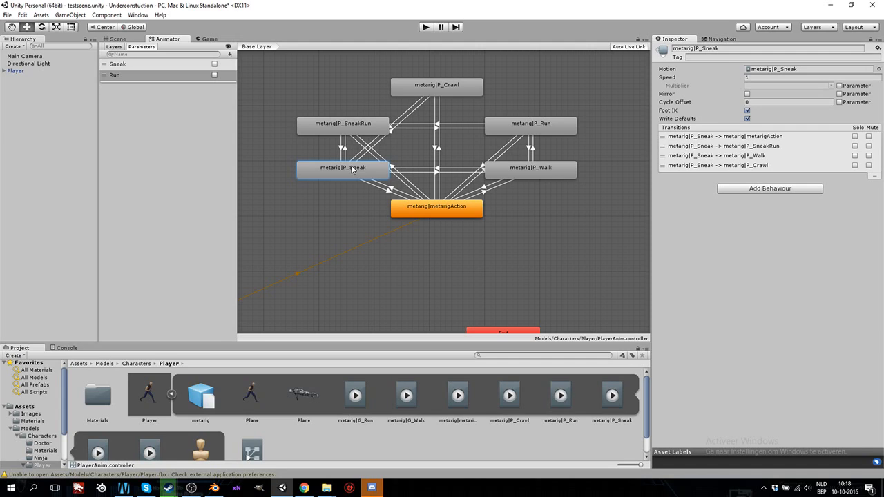
pyautogui.click(109, 65)
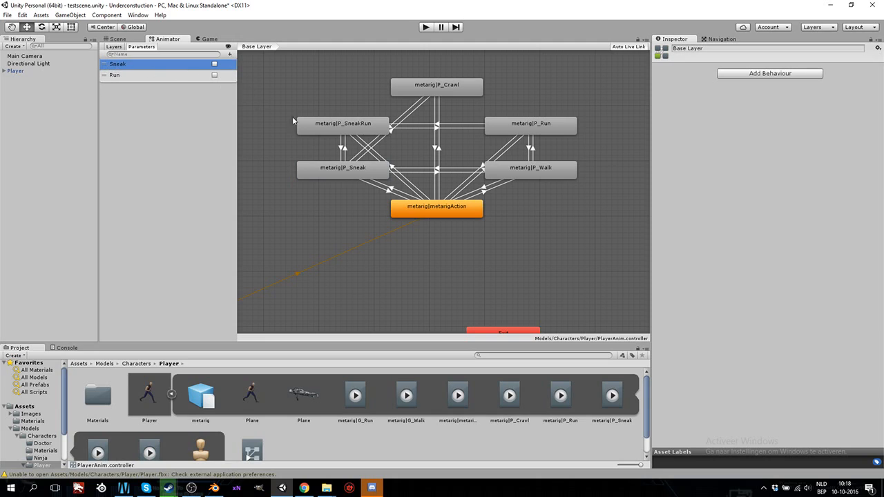
pyautogui.click(325, 159)
pyautogui.click(322, 170)
pyautogui.click(198, 66)
pyautogui.click(320, 169)
pyautogui.click(320, 169)
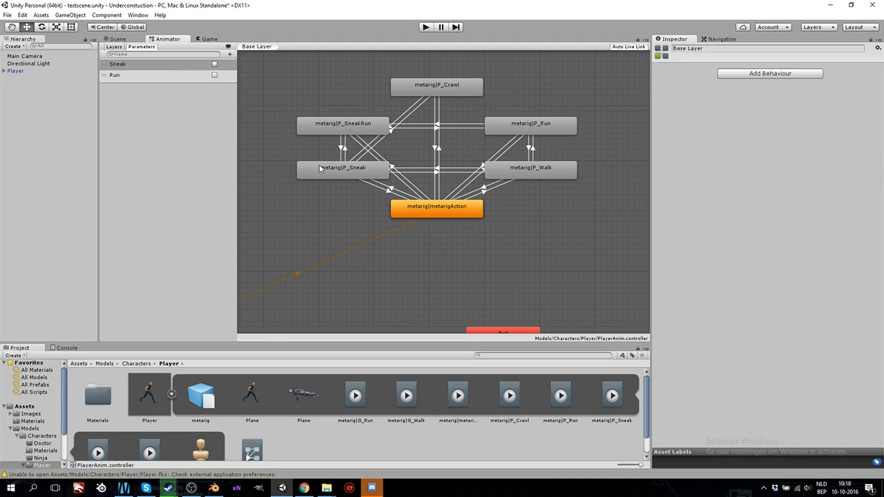
pyautogui.click(320, 168)
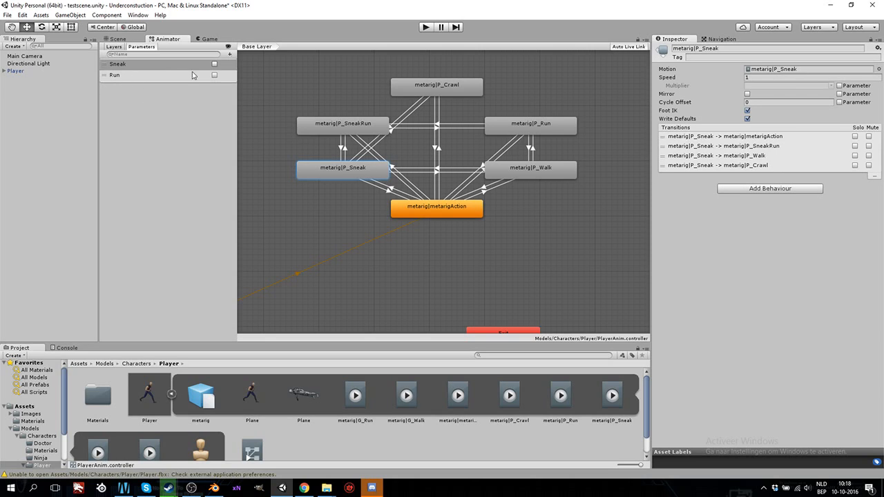
pyautogui.click(215, 65)
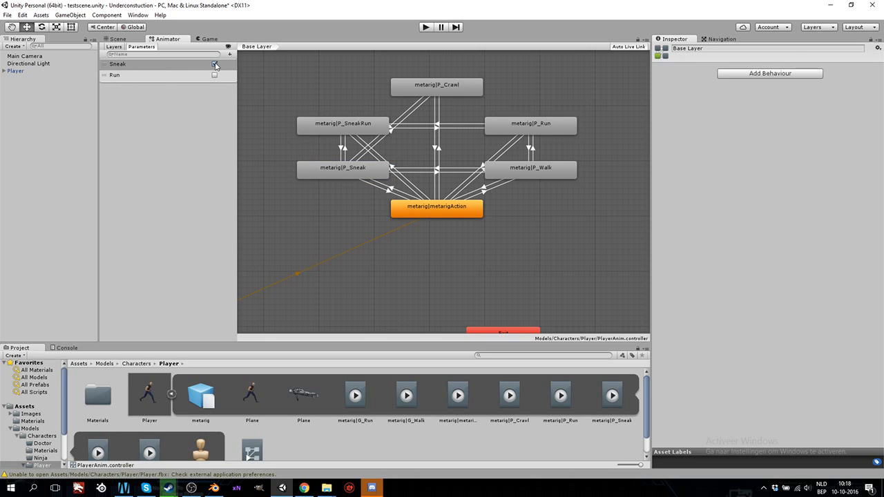
pyautogui.click(215, 64)
pyautogui.click(342, 172)
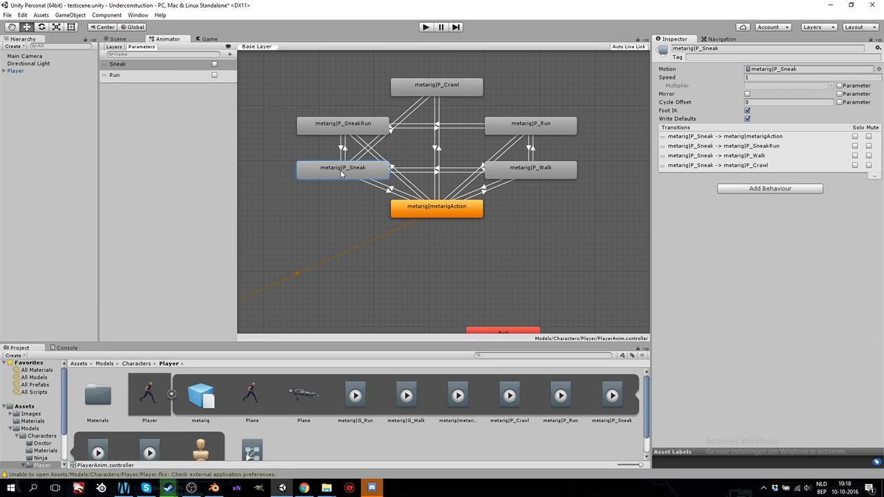